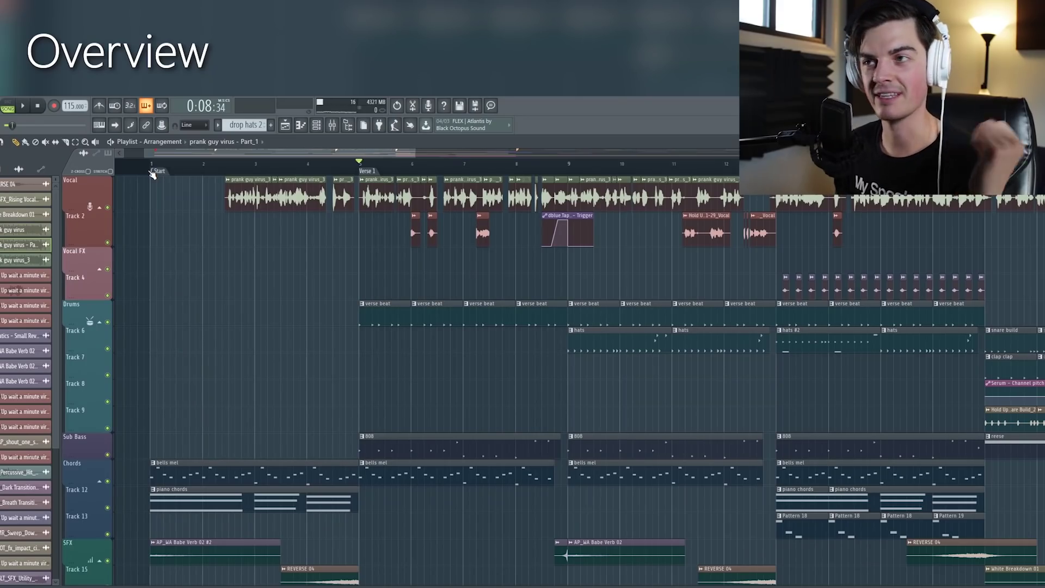
Play the song arrangement around its intro and Verse 1 to review the vocal set to the beat
key(space)
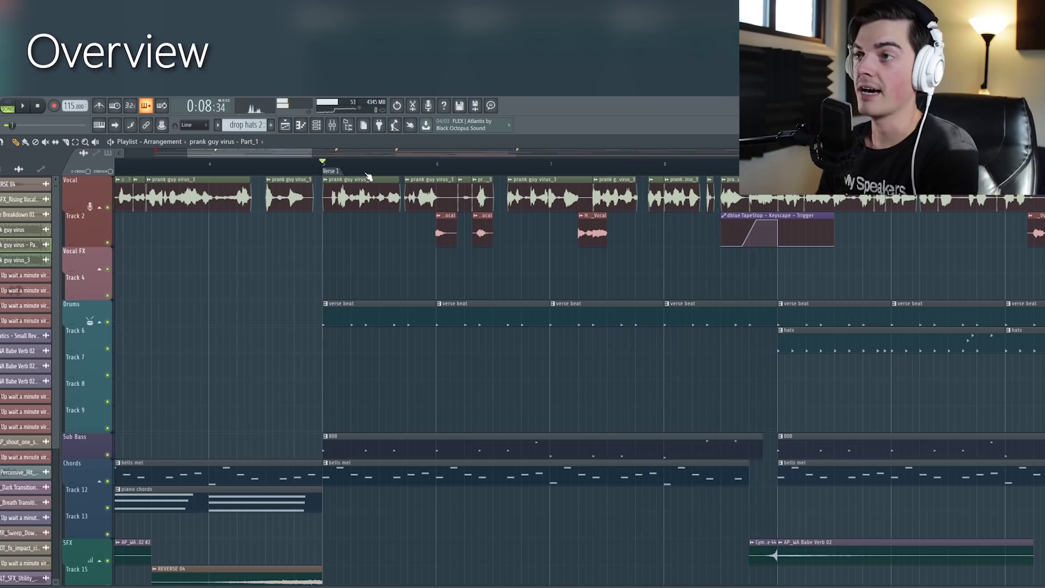
scroll(314, 197, down, 3)
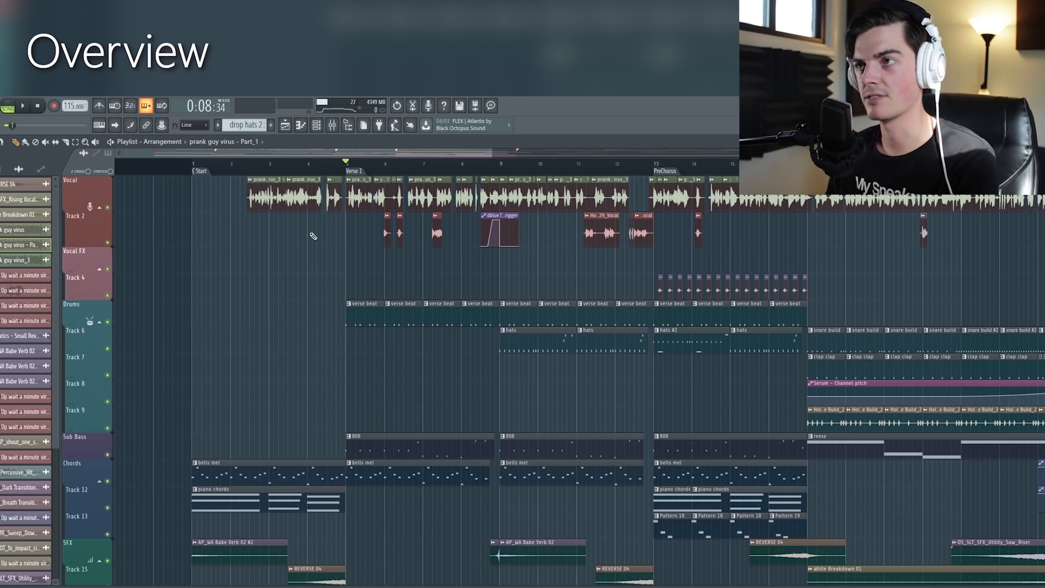
scroll(366, 168, down, 2)
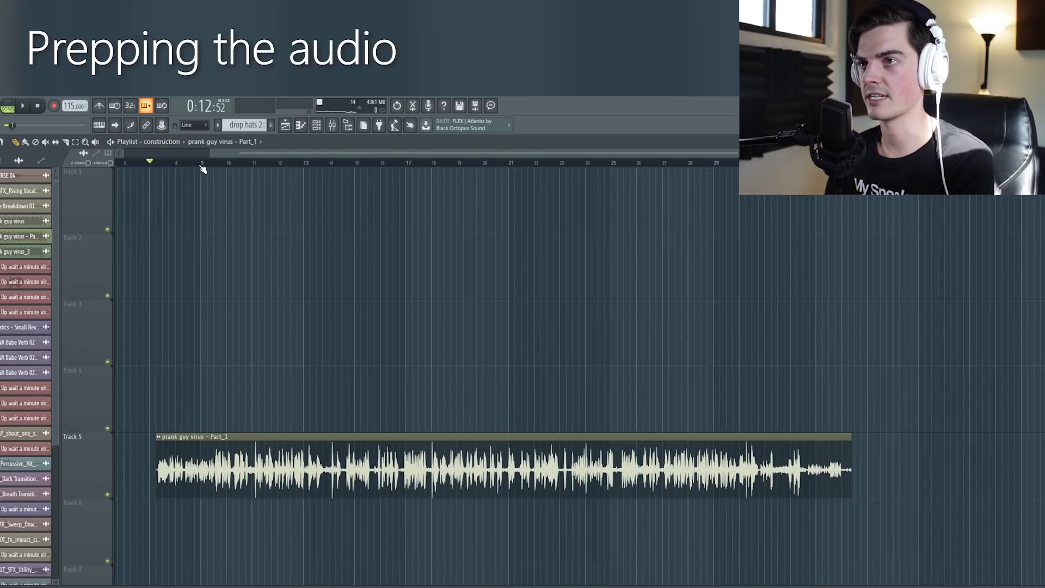
Play the raw "prank guy virus - Part_1" recording in the construction arrangement from 0:18 and listen for background noise
scroll(202, 166, up, 3)
click(268, 161)
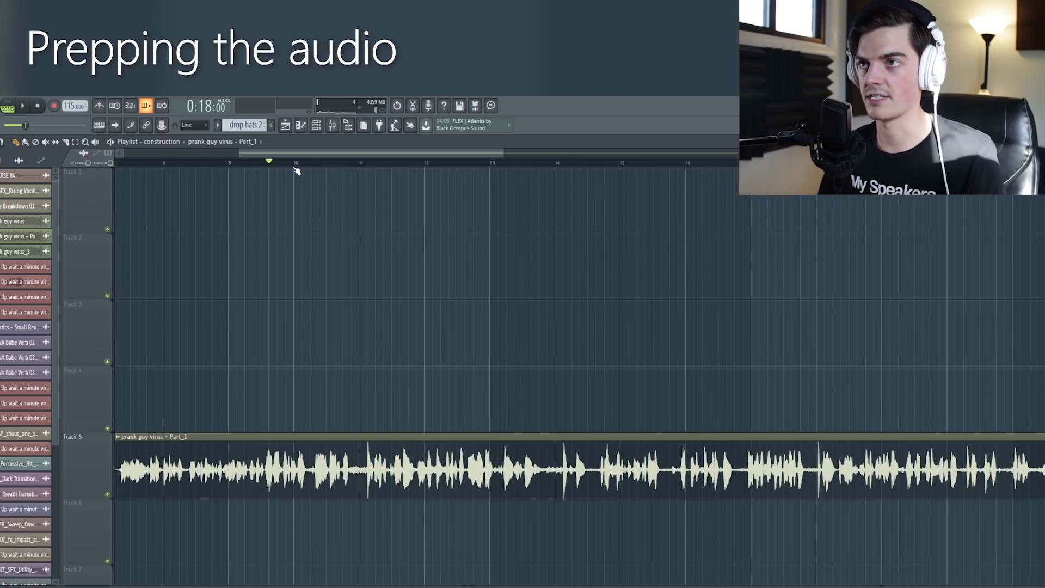
key(space)
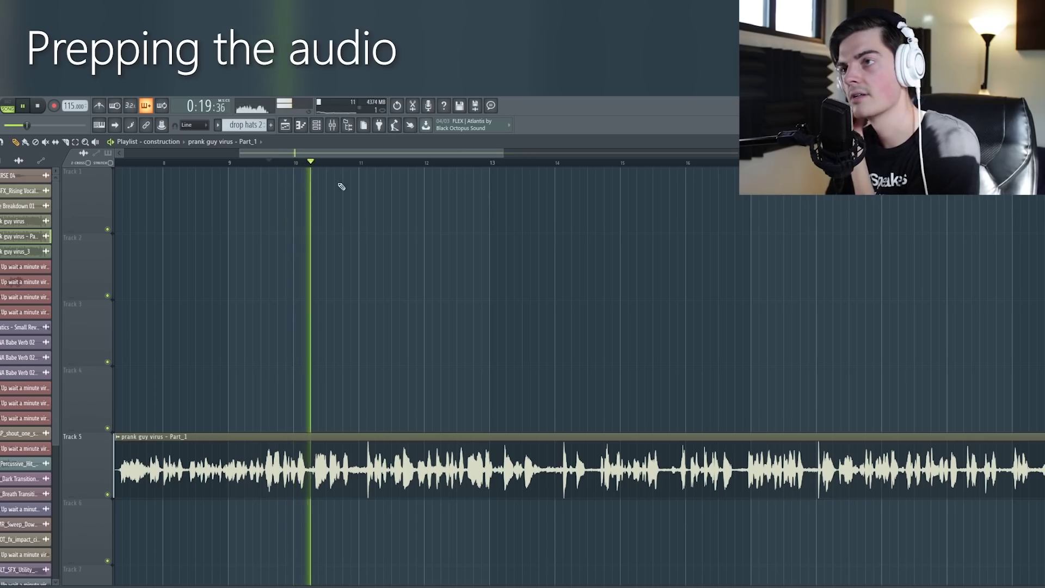
scroll(376, 166, up, 1)
scroll(376, 165, up, 2)
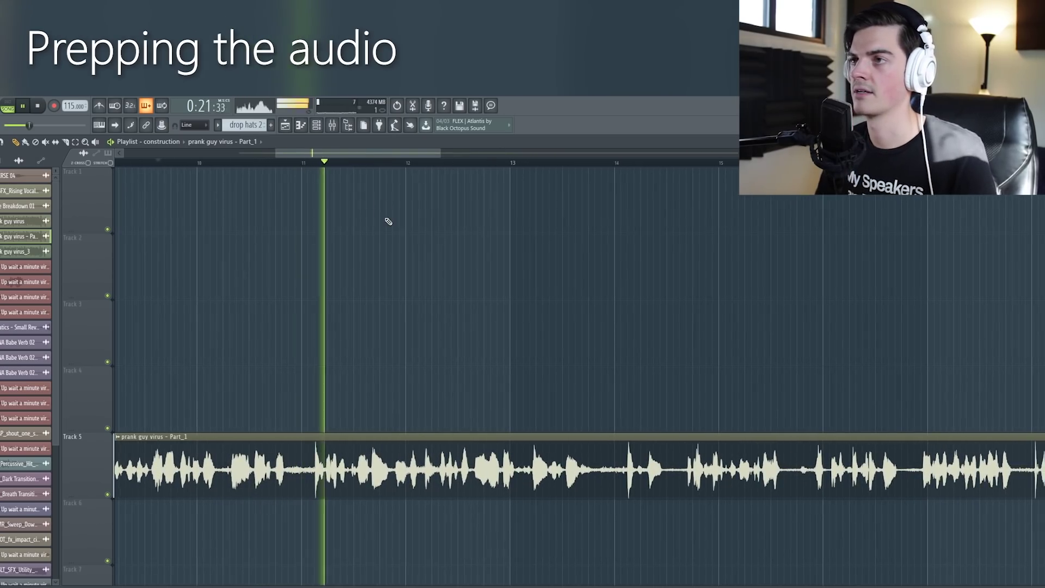
key(space)
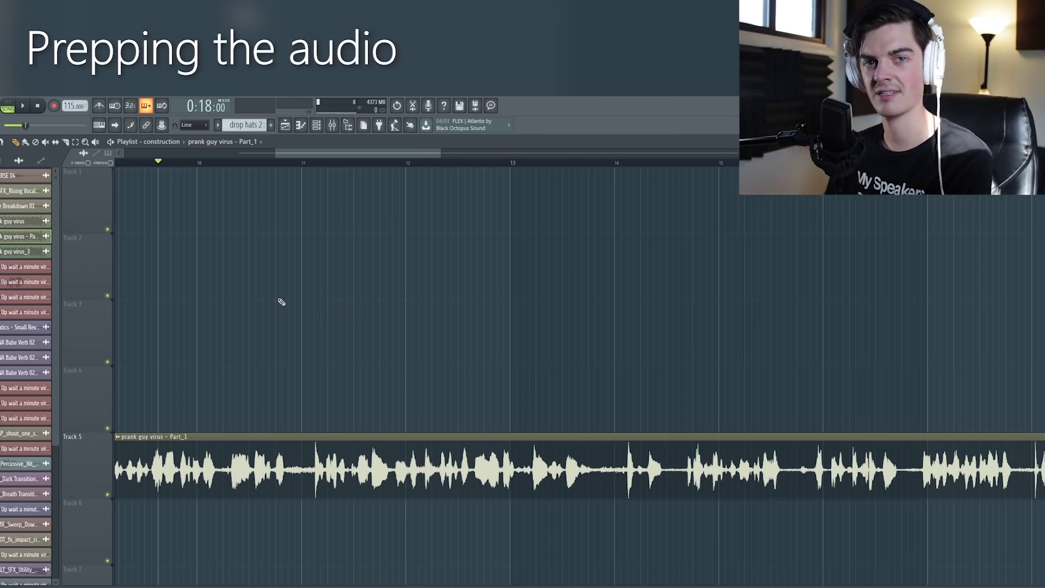
scroll(281, 301, down, 2)
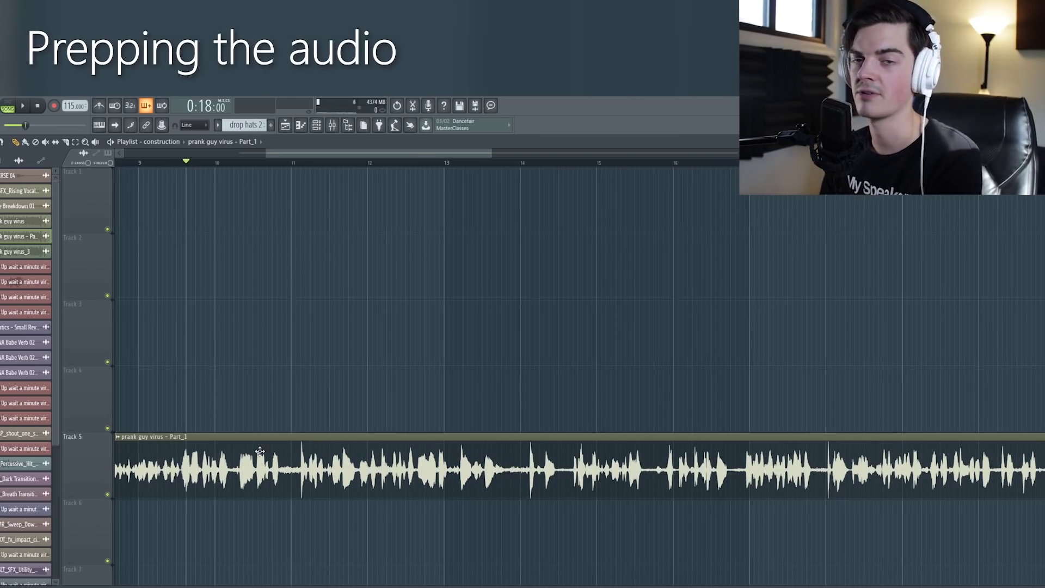
Open the "prank guy virus - Part_1" clip's sample in the Edison audio editor and move the editor window fully into view
double_click(234, 432)
right_click(170, 370)
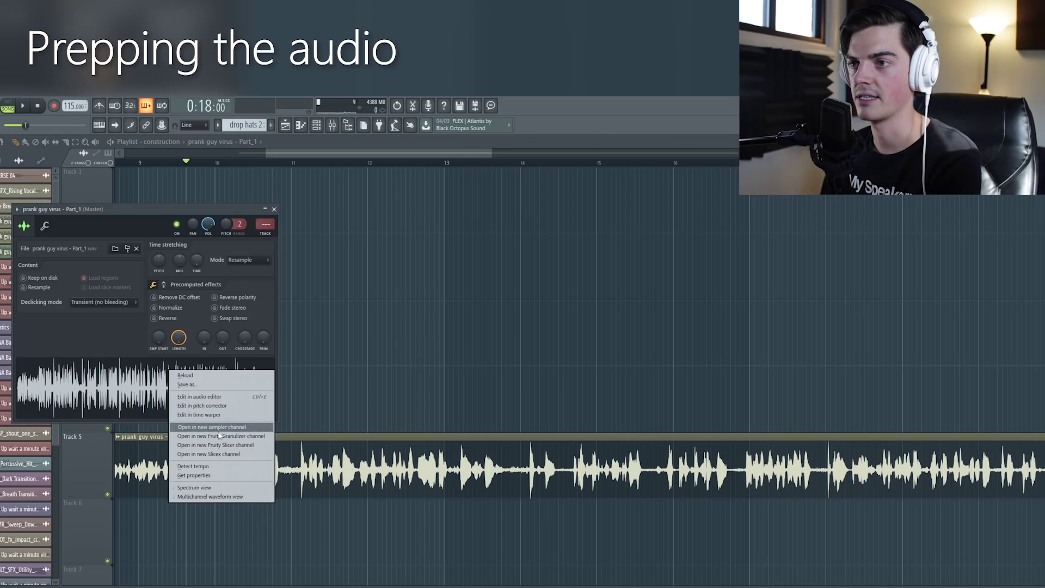
click(201, 396)
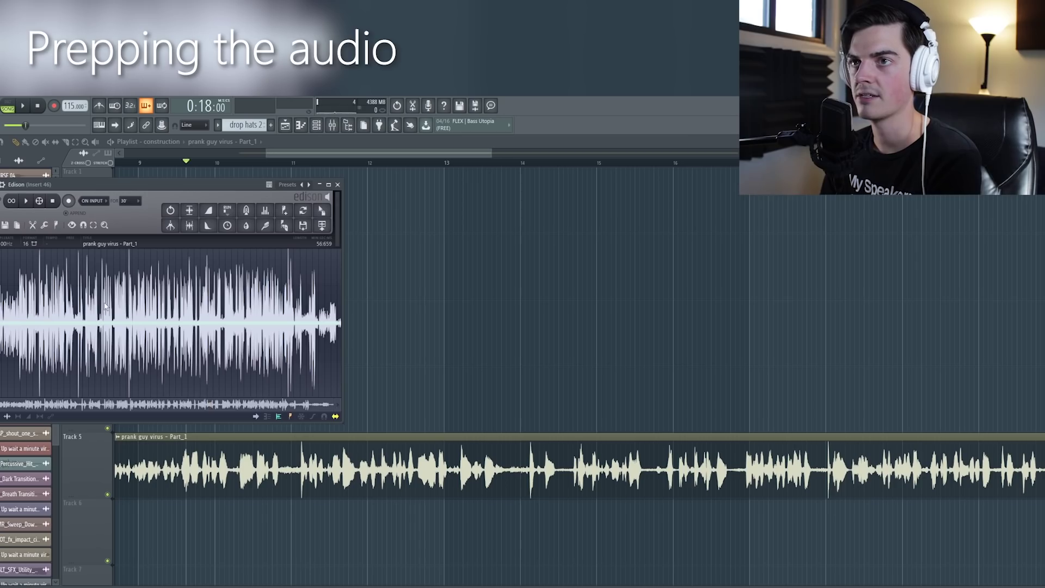
drag(104, 184, 193, 200)
Select the recording from about 12:667 to 24:400 in Edison and play it to find a gap without speech
scroll(170, 314, up, 5)
drag(115, 316, 412, 352)
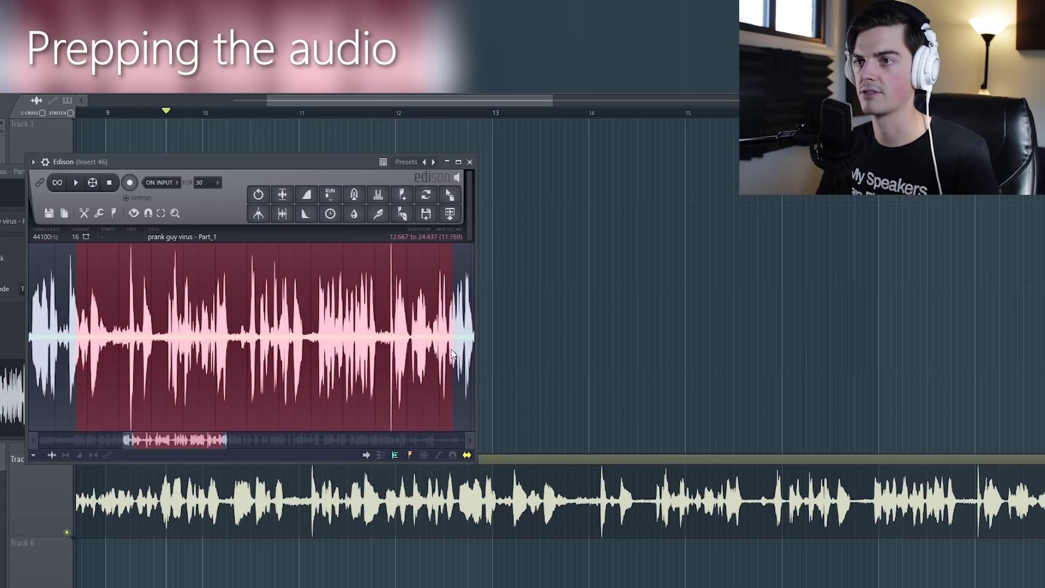
scroll(141, 320, down, 3)
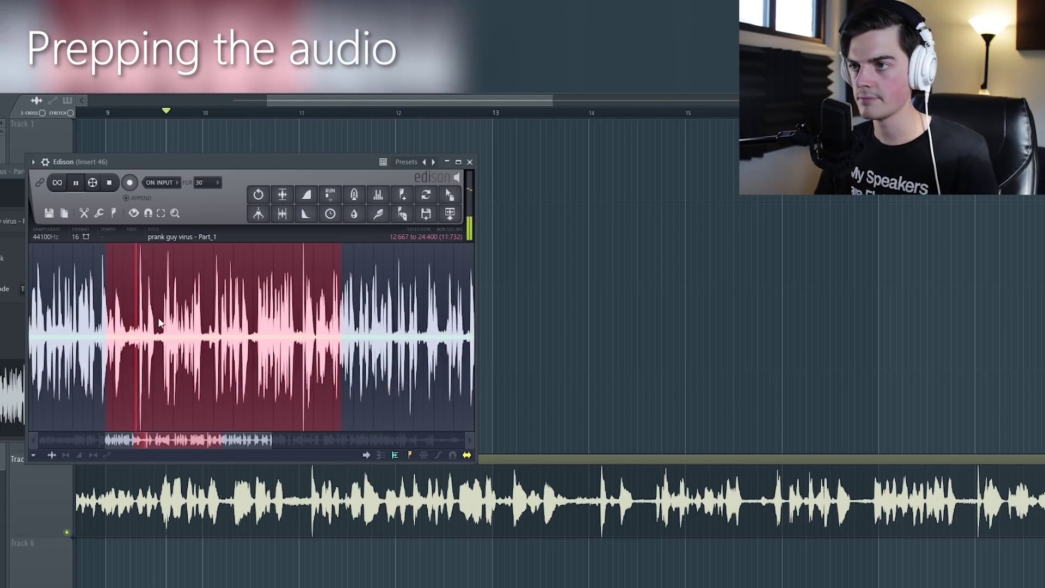
key(space)
key(space)
Select the speech-free gap from 17:460 to 17:802 and acquire it as the denoiser's noise profile
drag(105, 314, 394, 343)
scroll(151, 324, up, 2)
scroll(152, 329, up, 1)
shift+click(162, 343)
scroll(163, 341, up, 2)
scroll(271, 344, down, 4)
key(space)
key(space)
scroll(384, 343, up, 3)
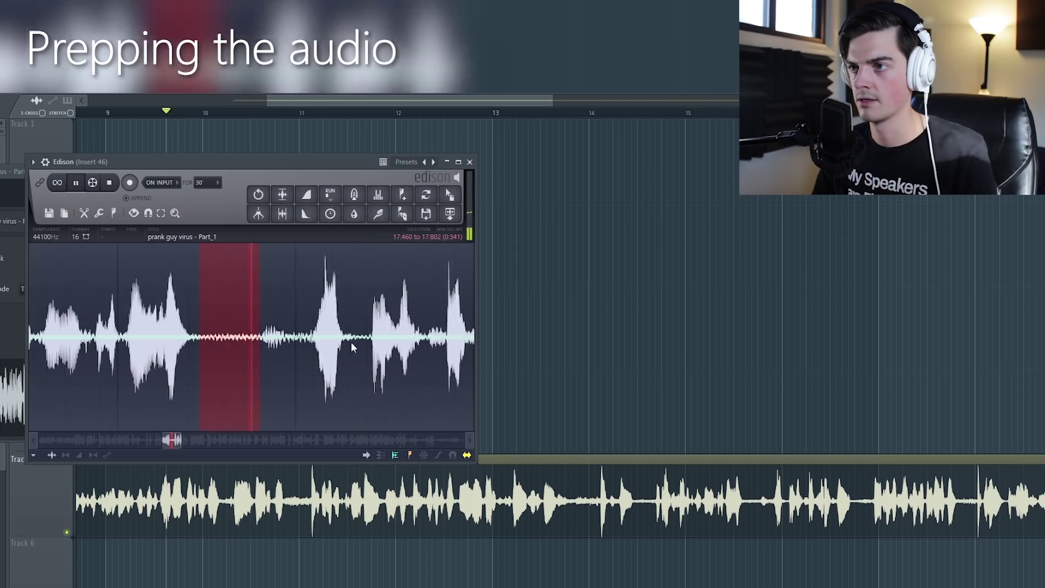
scroll(260, 347, up, 2)
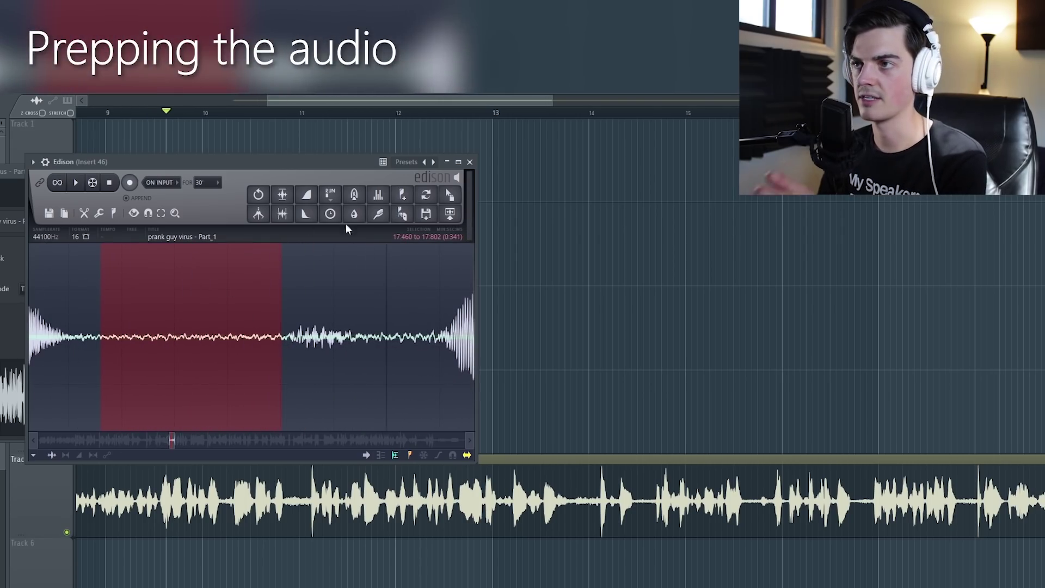
click(379, 216)
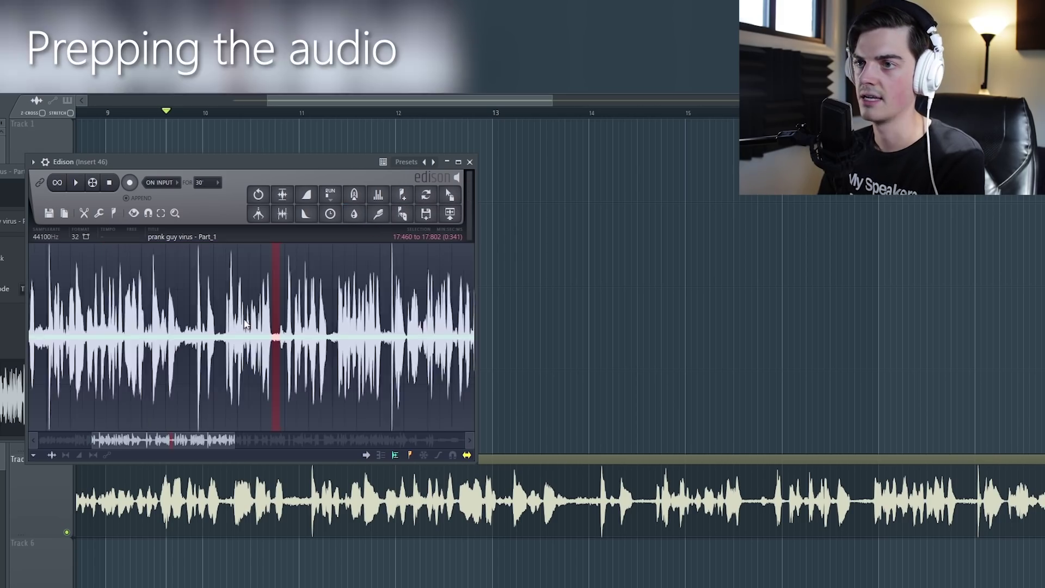
Select the recording from 7:720 to its end at 56:659 and open the Clean up denoise tool
drag(275, 321, 744, 353)
scroll(457, 294, down, 2)
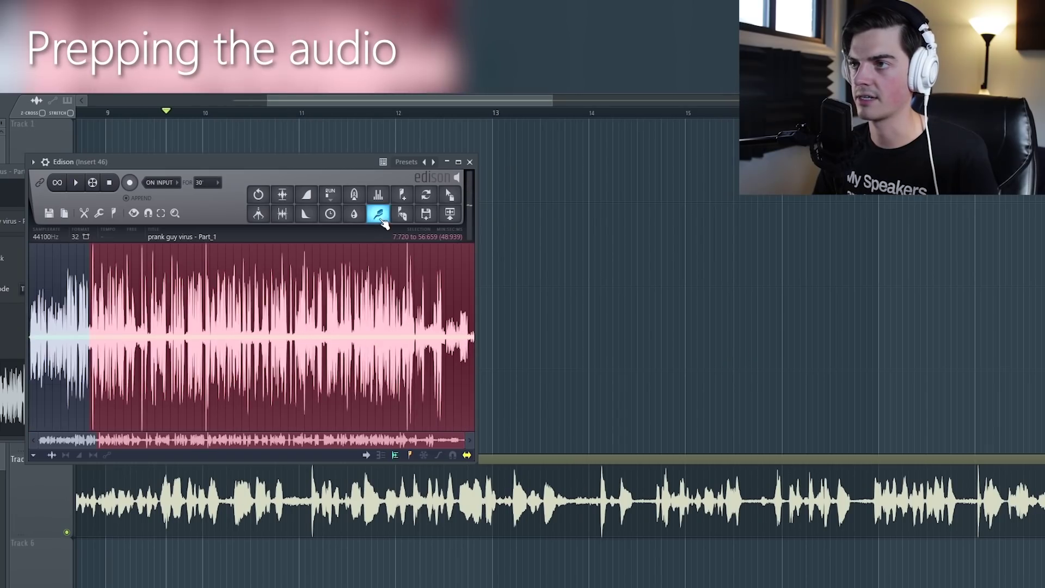
click(381, 218)
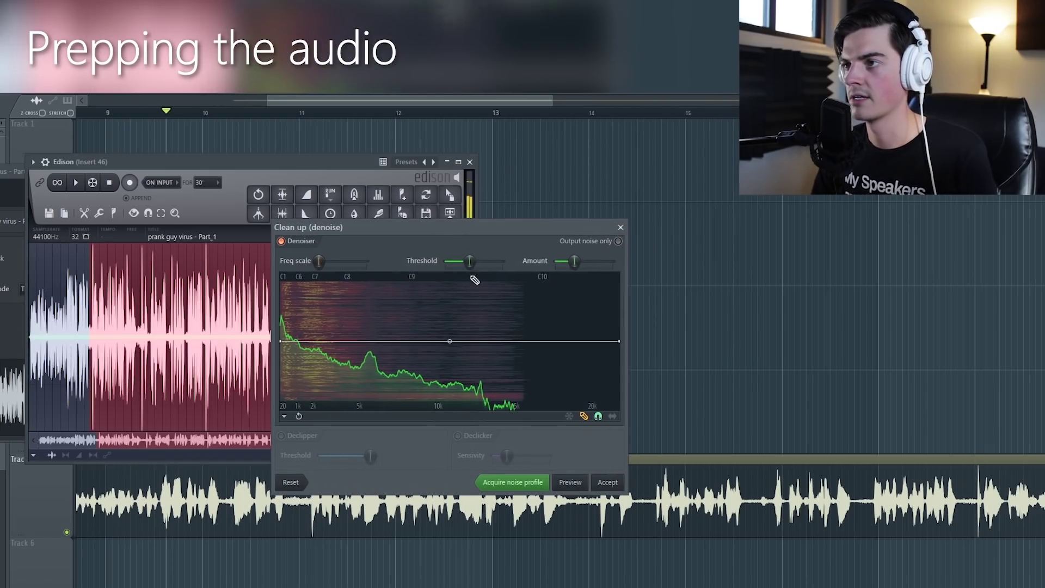
Apply the denoiser with a slightly lower threshold and slightly higher amount, and select the entire recording
drag(469, 261, 492, 261)
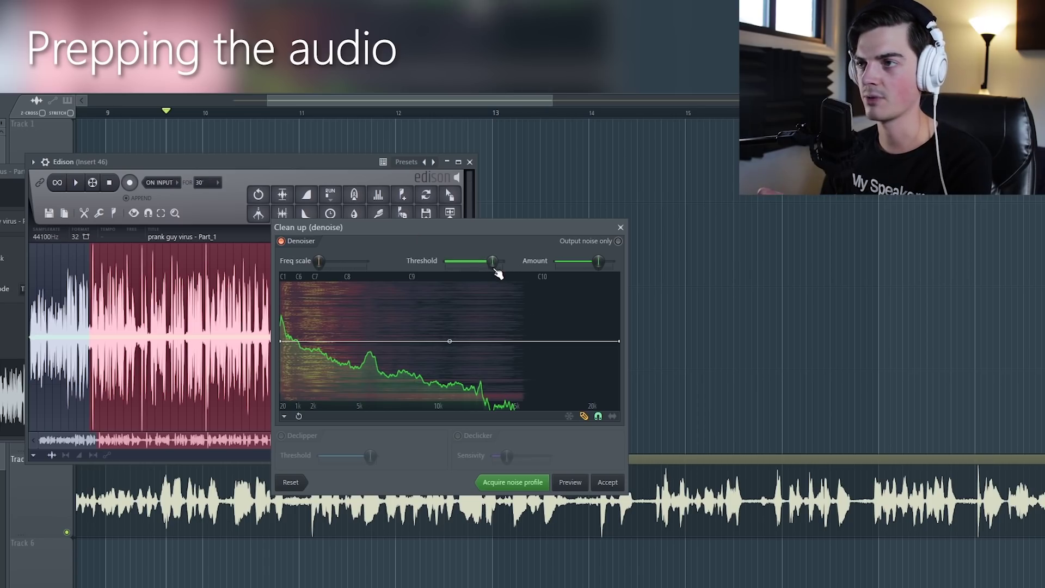
drag(492, 261, 472, 261)
drag(597, 264, 582, 264)
drag(460, 264, 465, 264)
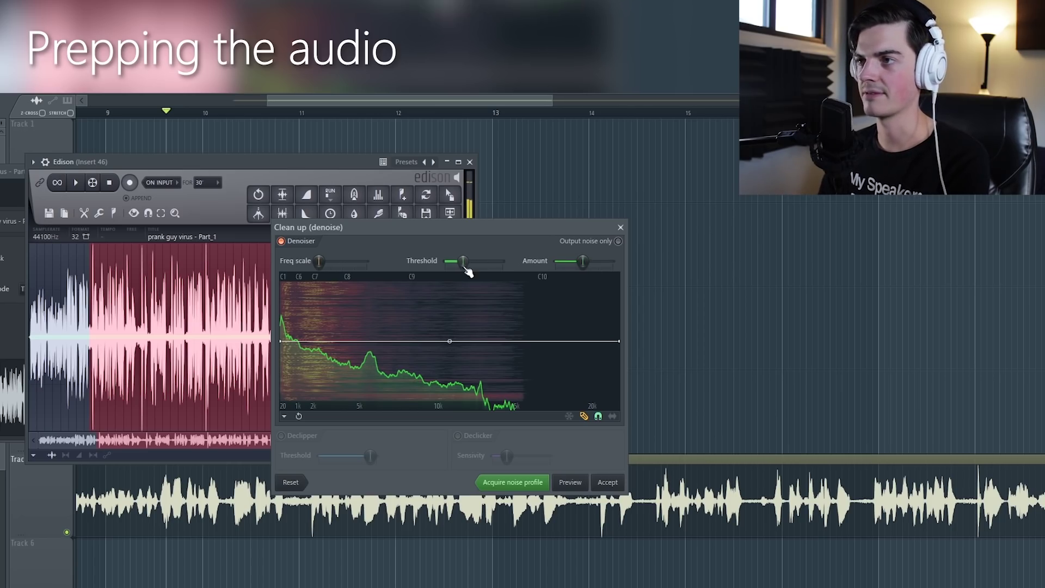
click(611, 486)
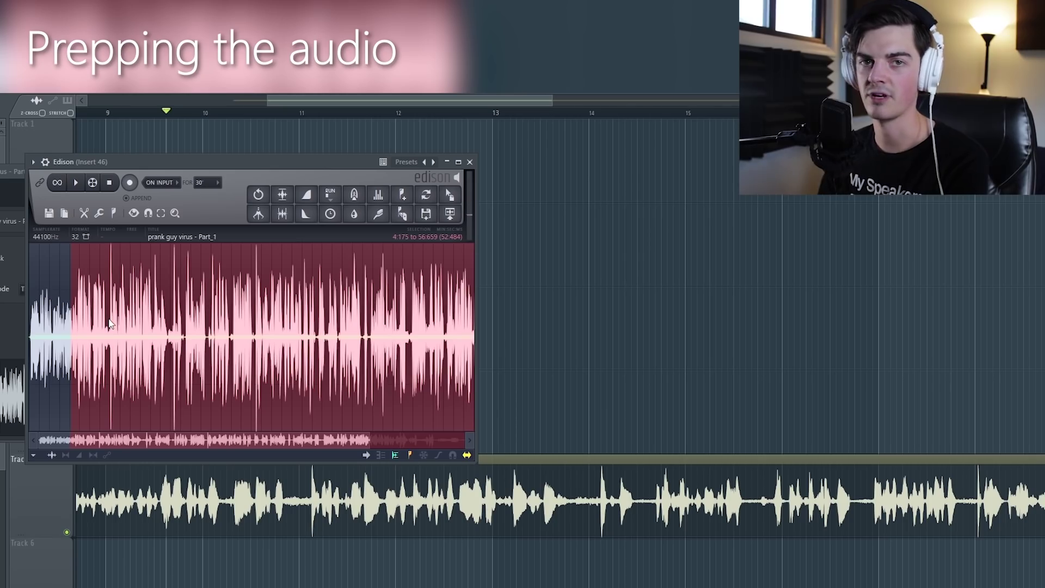
double_click(109, 323)
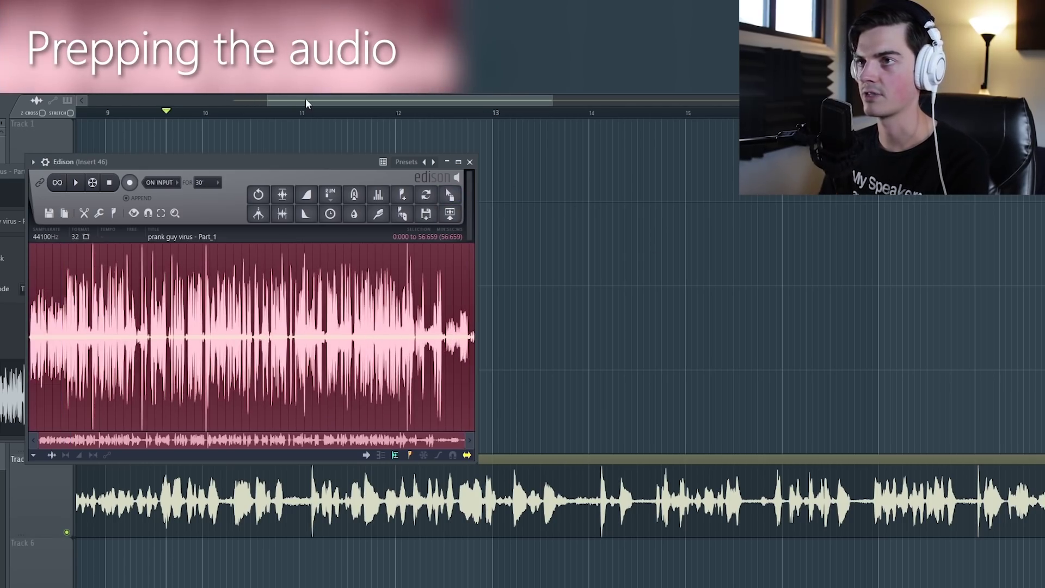
Play the song arrangement from Verse 1 and examine how the cut vocal clips line up with the beat
drag(305, 101, 152, 99)
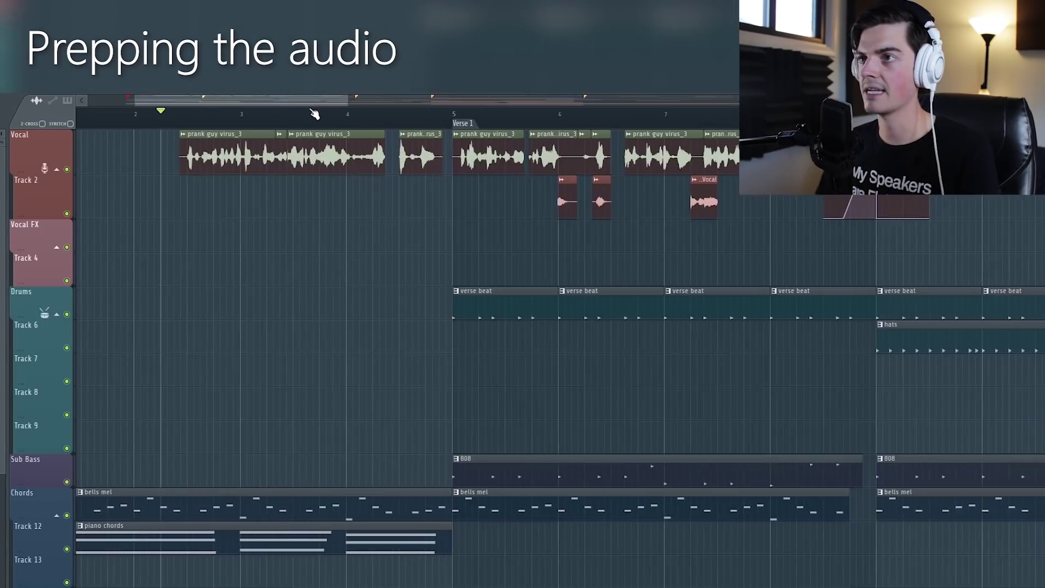
scroll(319, 115, down, 4)
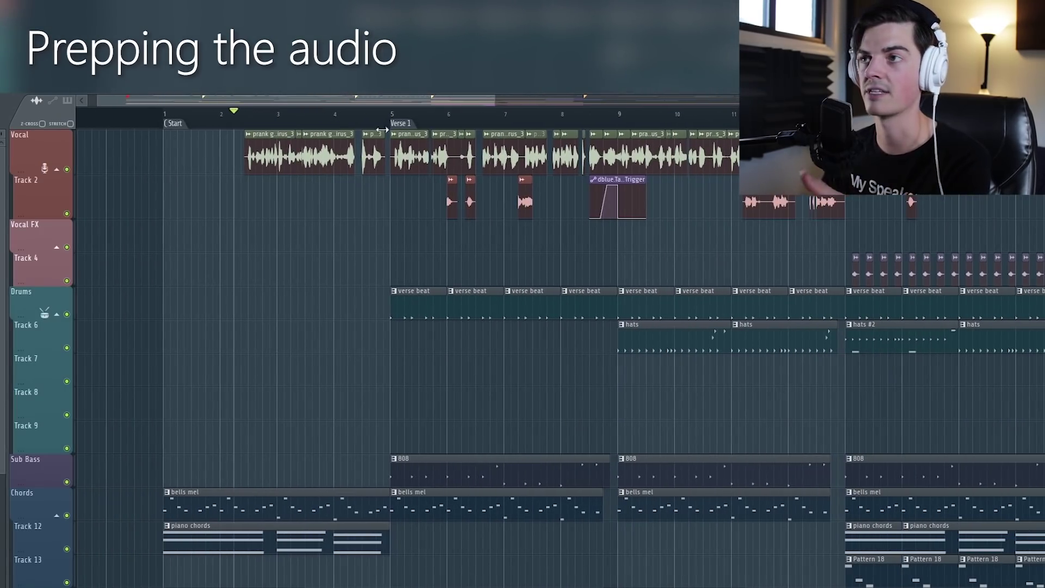
scroll(382, 128, up, 3)
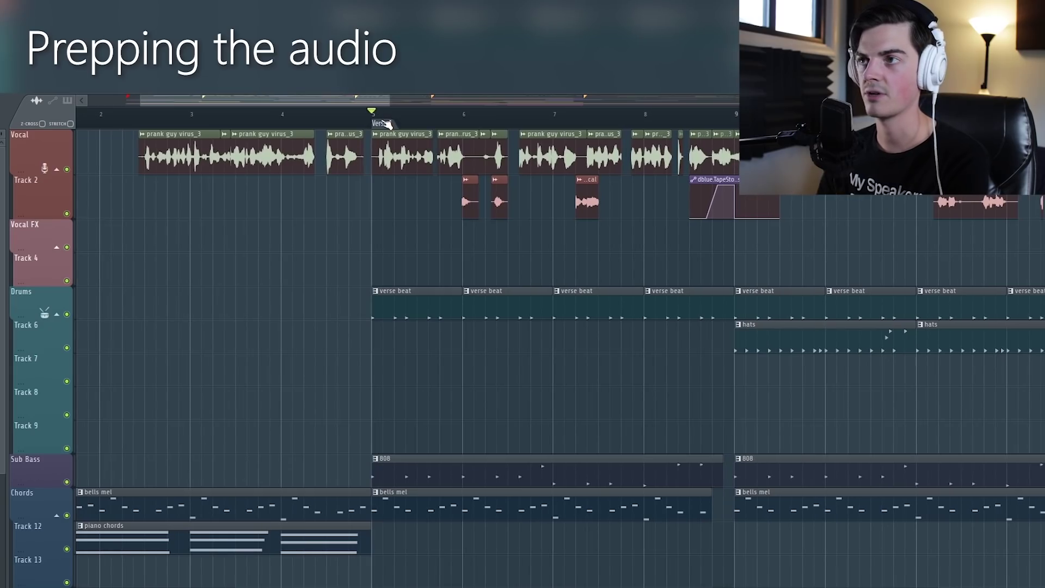
scroll(387, 124, up, 4)
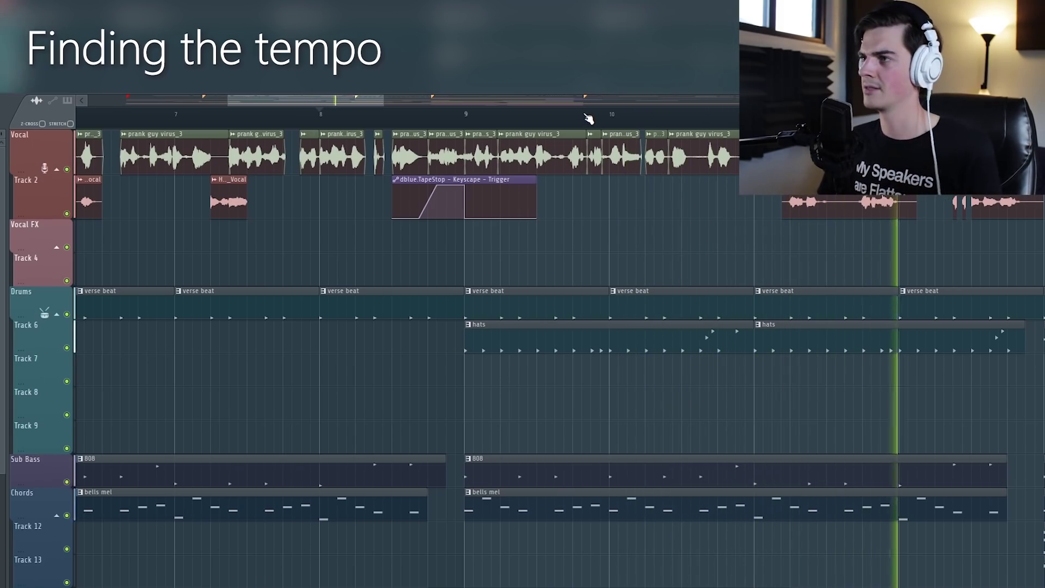
key(space)
scroll(560, 205, down, 3)
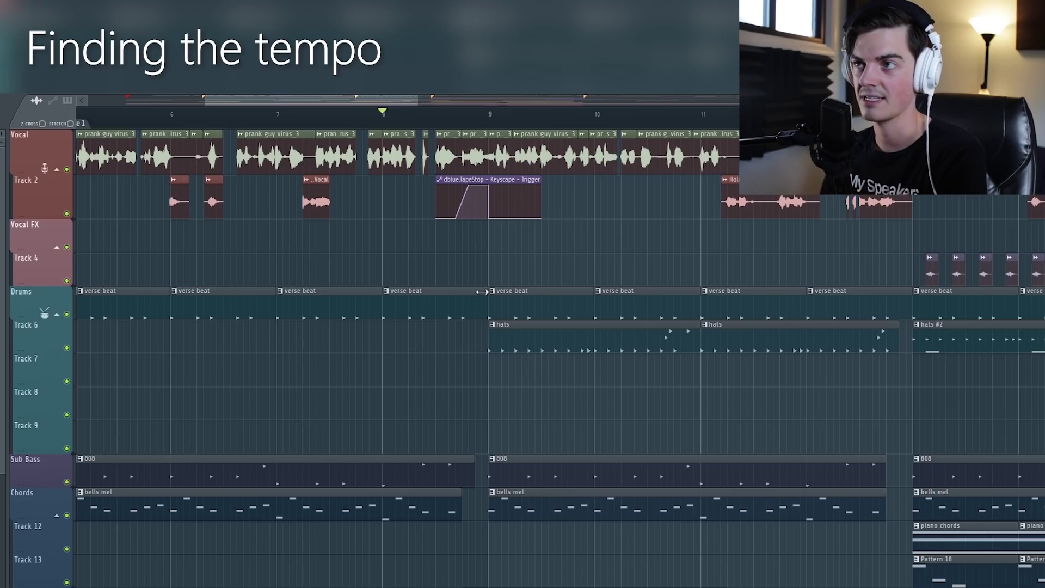
scroll(398, 208, down, 2)
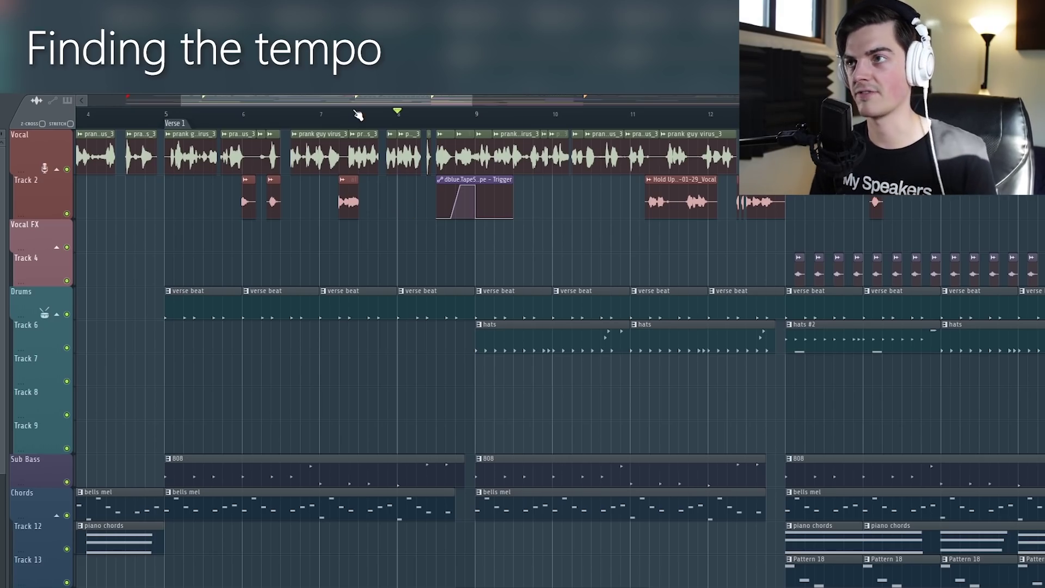
scroll(357, 114, down, 4)
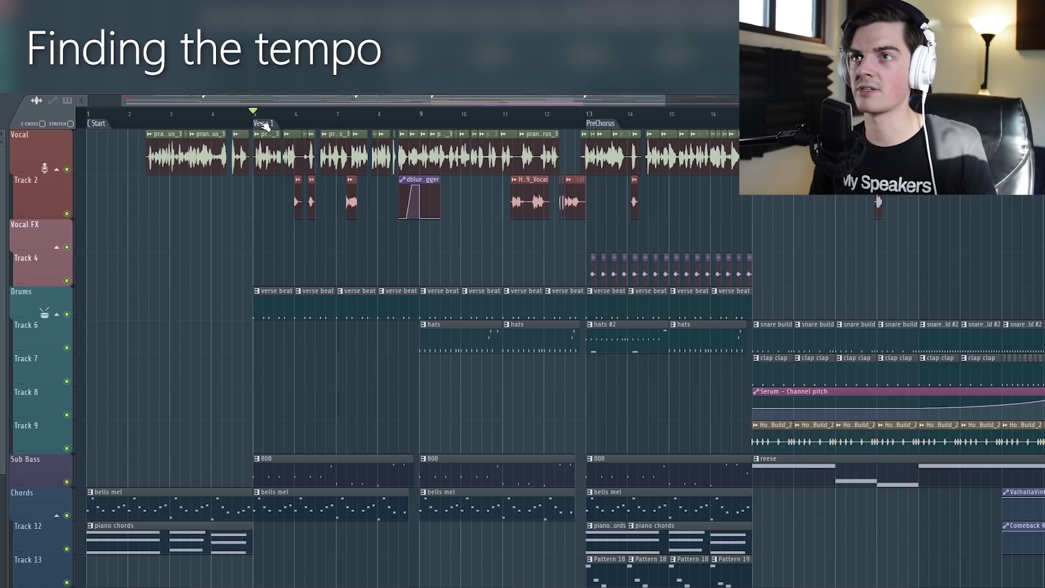
Mute the Vocal track and play the instrumental briefly from Verse 1
scroll(266, 126, up, 3)
click(67, 169)
key(space)
scroll(336, 123, up, 2)
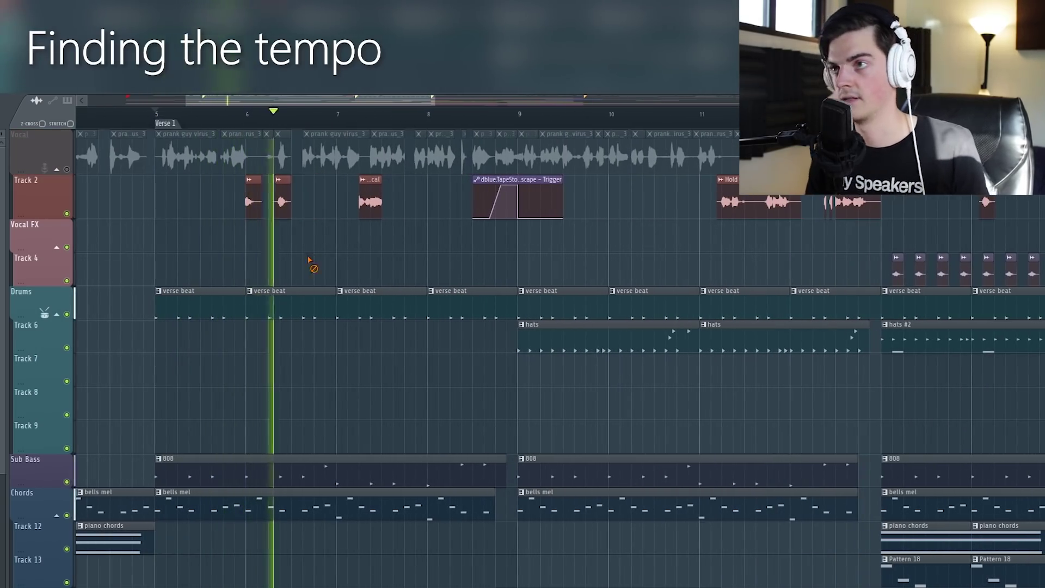
scroll(299, 123, down, 2)
key(space)
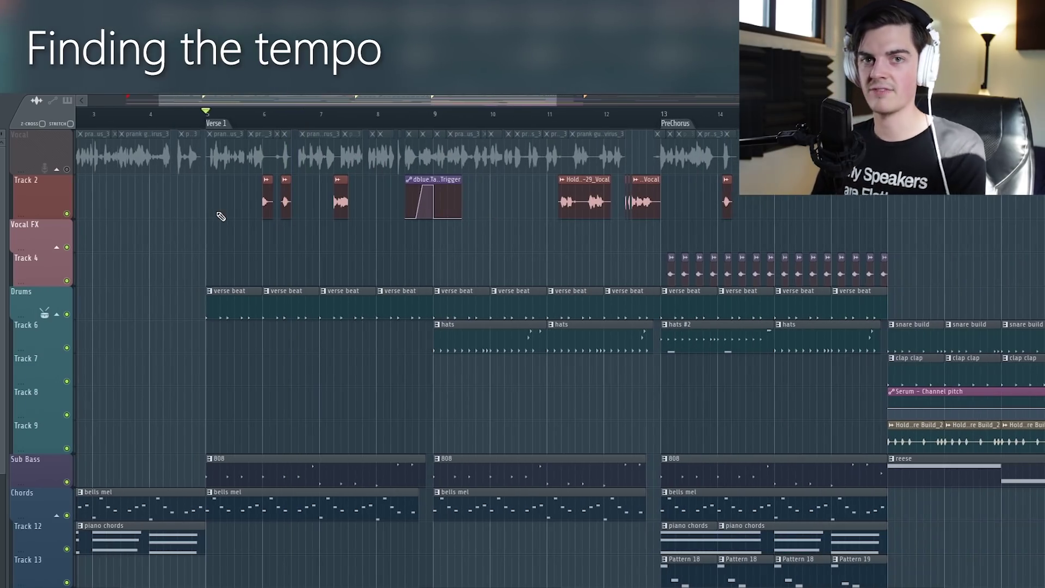
Play the full uncut "prank guy virus_3" clip on Track 1 against the beat from Verse 1, with the Vocal track muted
scroll(249, 122, down, 3)
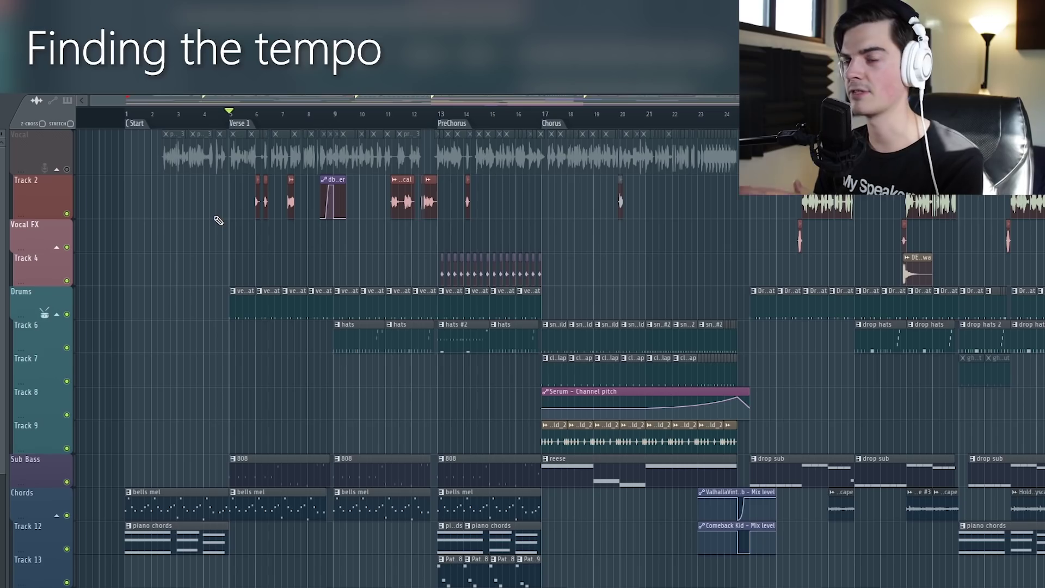
scroll(246, 124, up, 4)
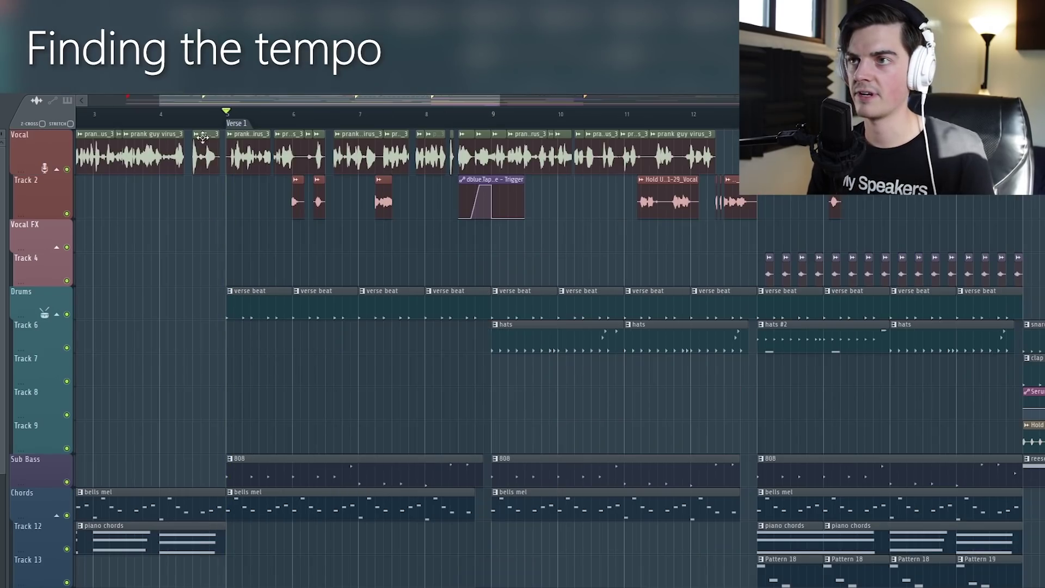
scroll(245, 124, up, 3)
scroll(251, 127, down, 3)
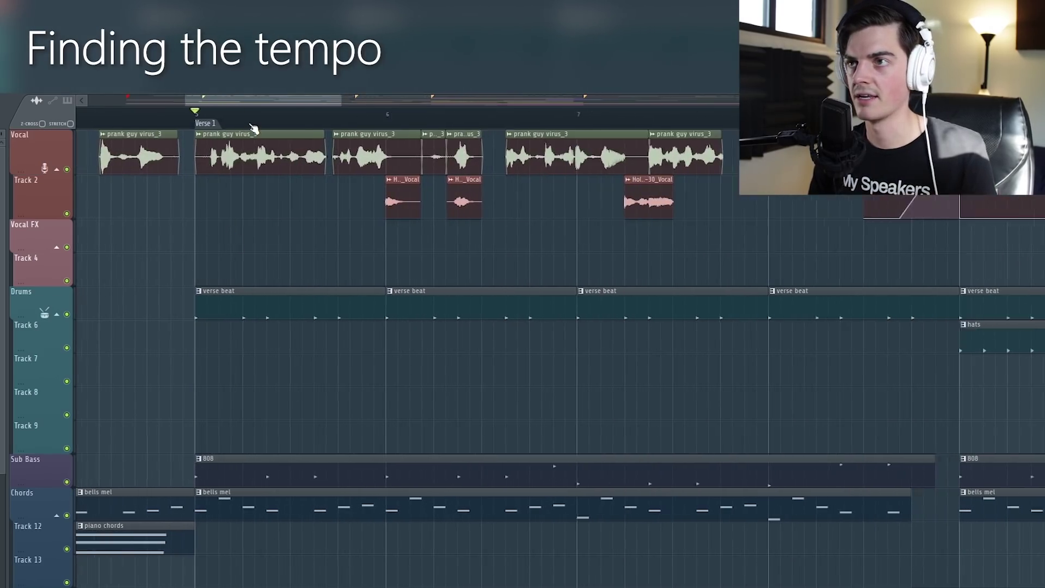
scroll(243, 146, down, 1)
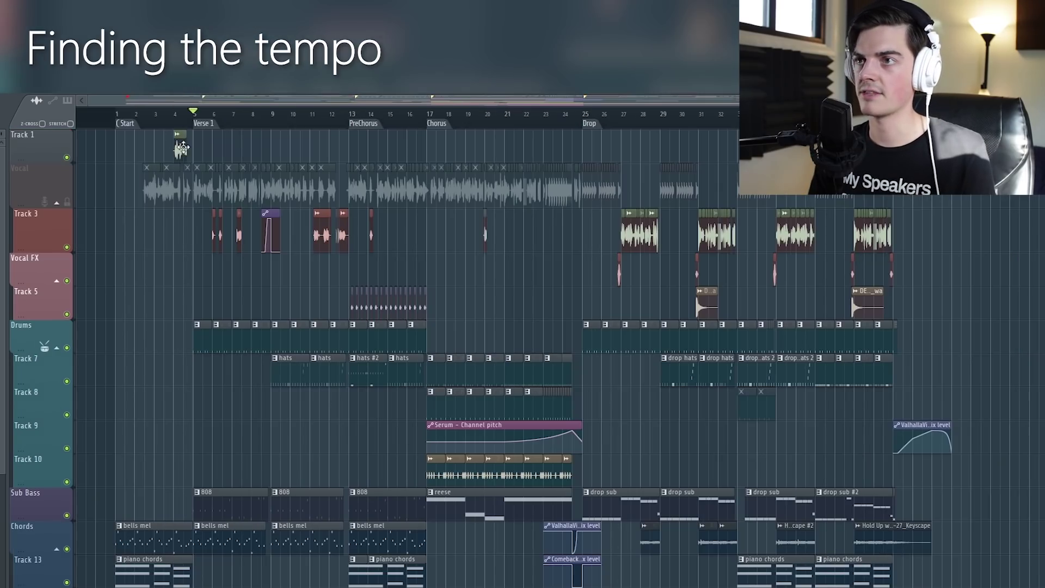
key(space)
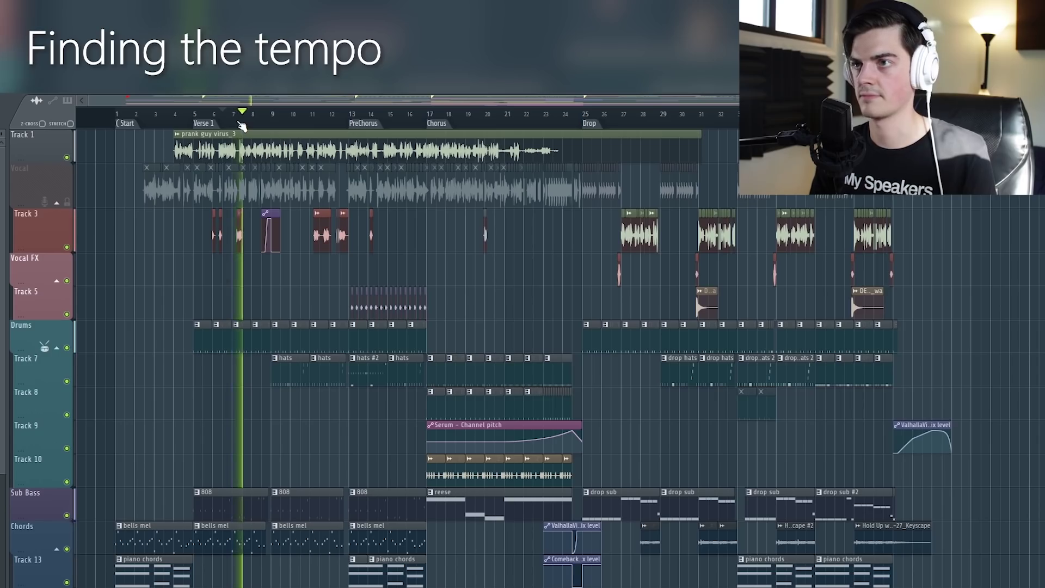
Mute Track 3 while the uncut vocal clip plays, and stop the playback
scroll(251, 124, up, 3)
click(67, 247)
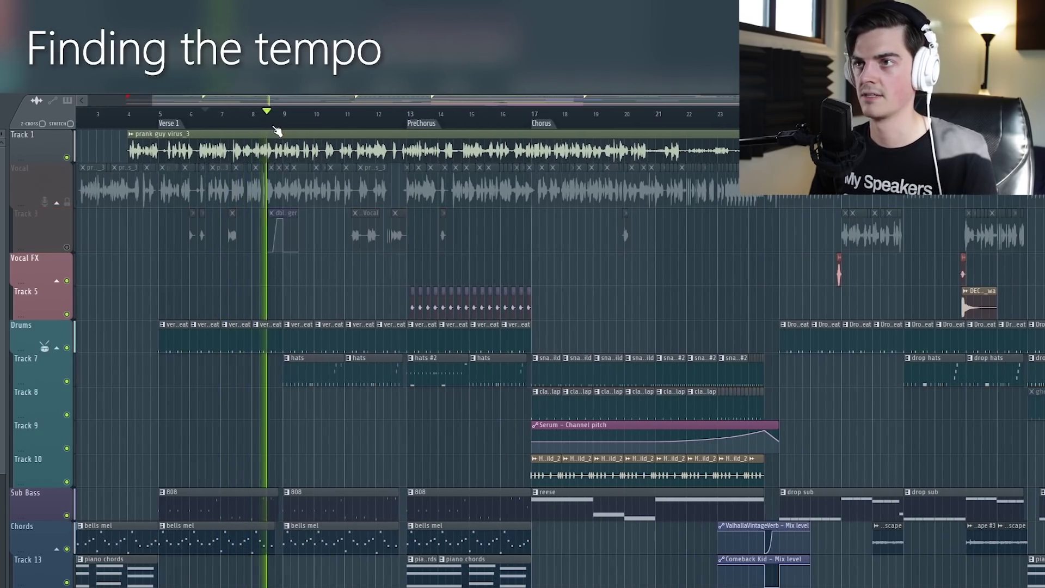
key(space)
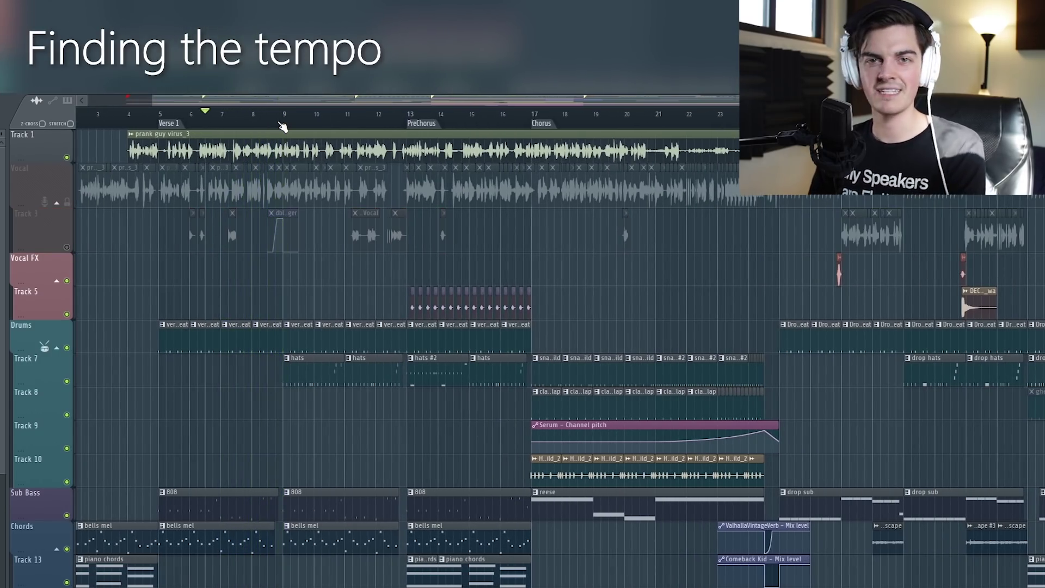
Open the settings of the first Verse 1 vocal clip and choose Generic (bleeding) as the declicking mode
scroll(235, 126, up, 3)
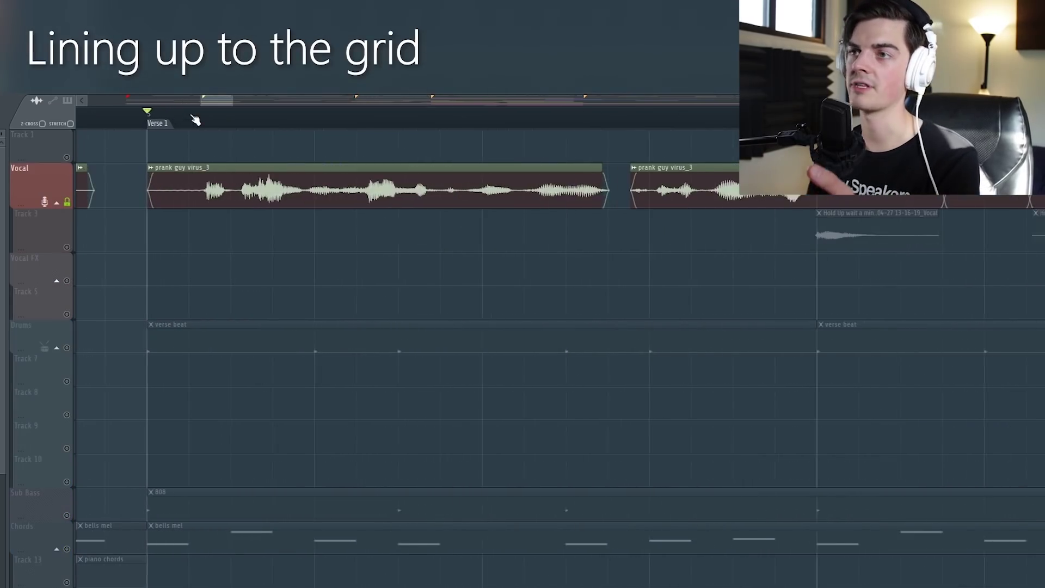
scroll(195, 120, up, 1)
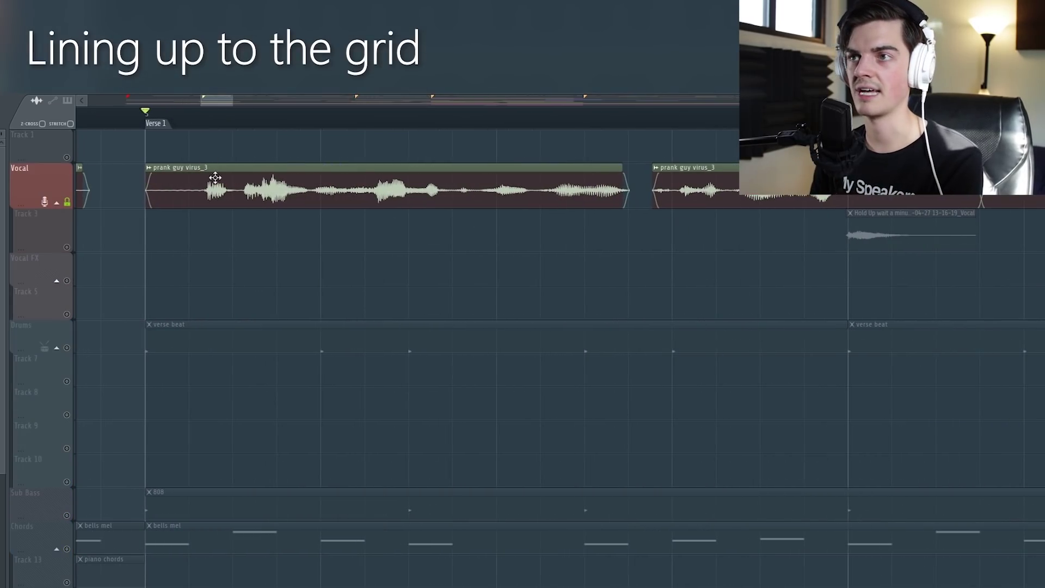
double_click(215, 177)
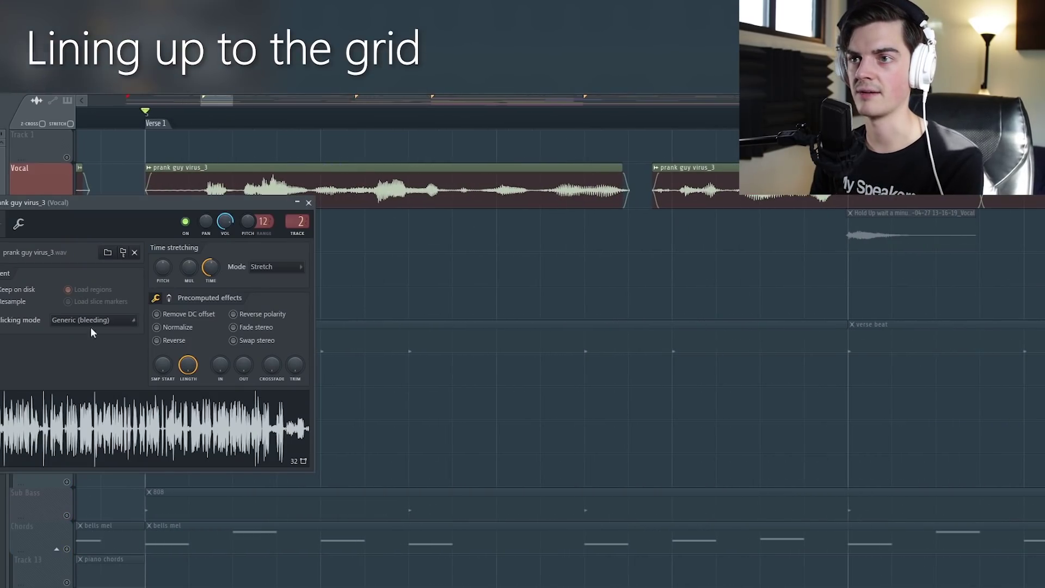
click(63, 321)
click(79, 367)
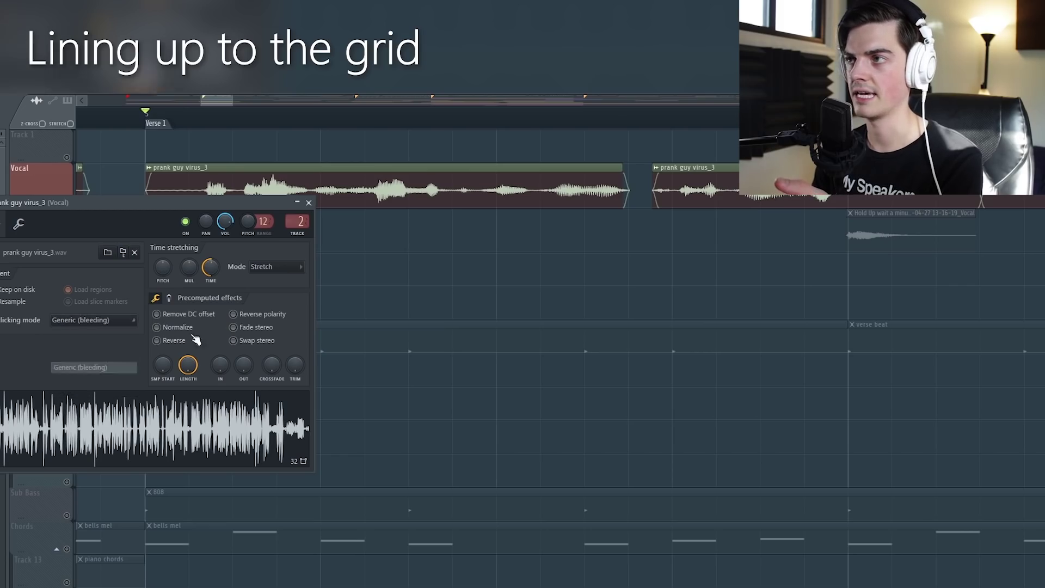
key(Escape)
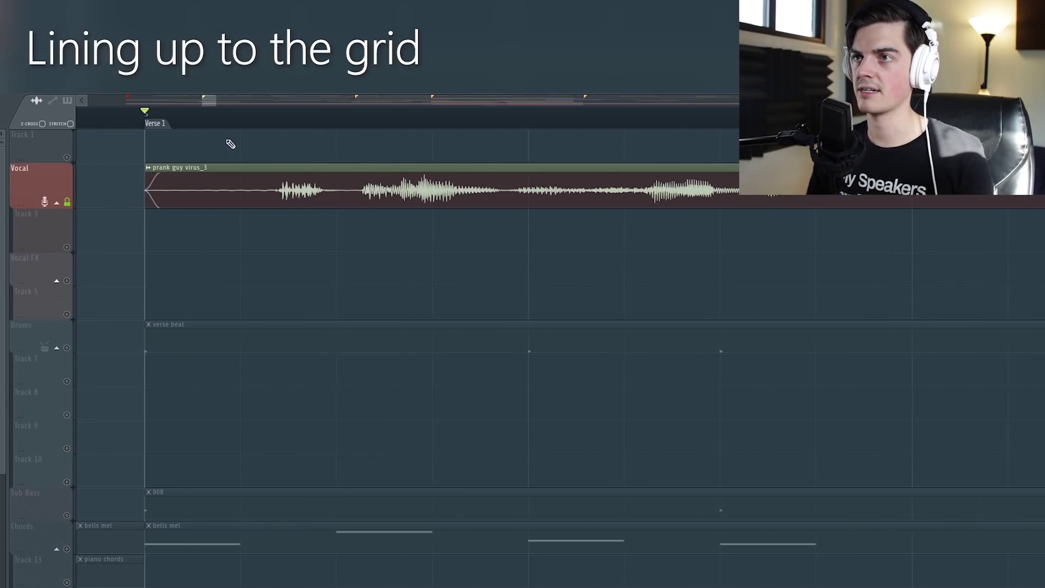
Play the cut vocal clips together with only the verse drums from Verse 1
scroll(218, 123, down, 2)
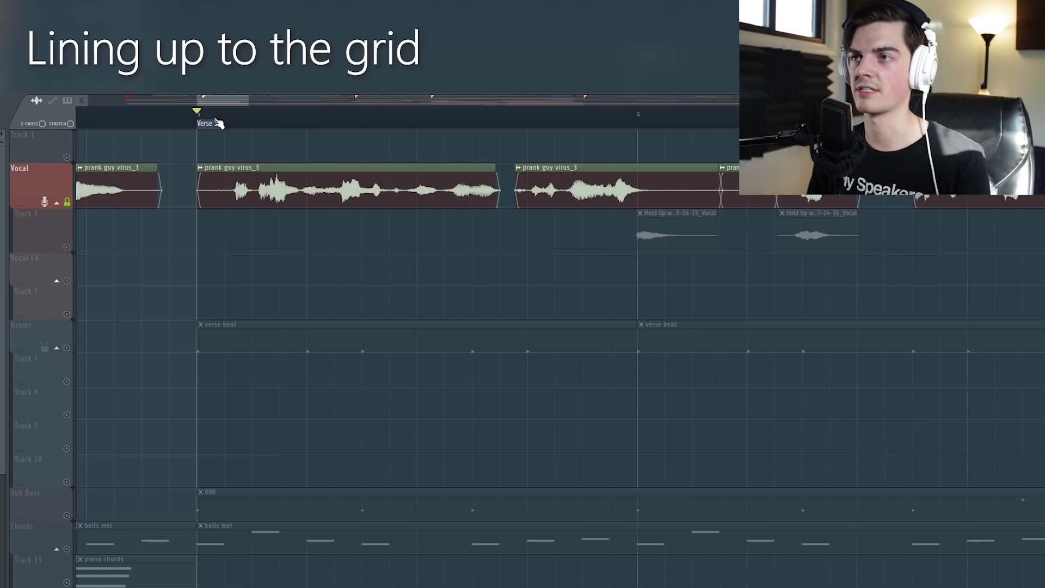
scroll(218, 123, down, 2)
key(space)
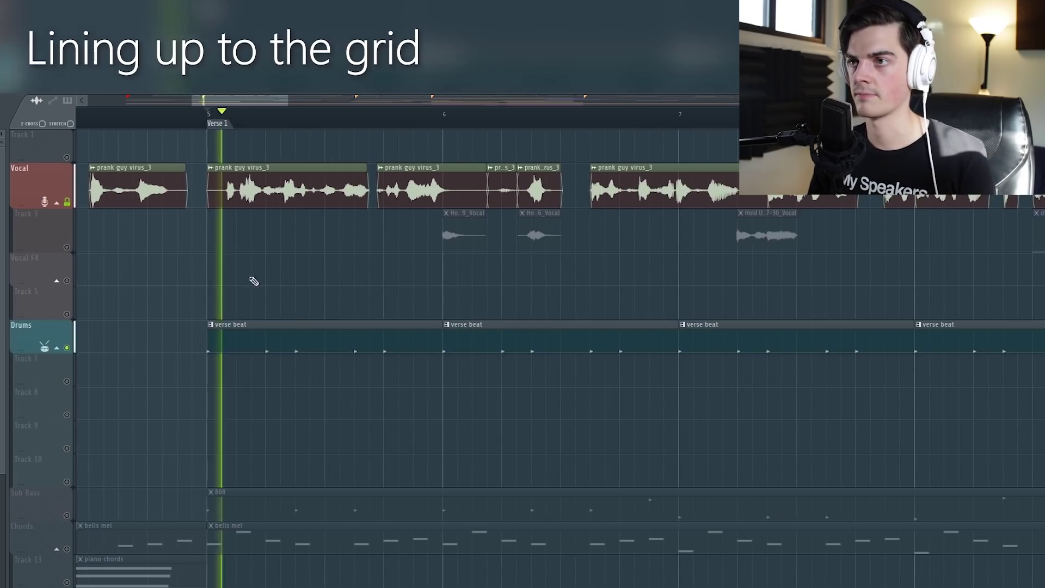
scroll(297, 117, down, 1)
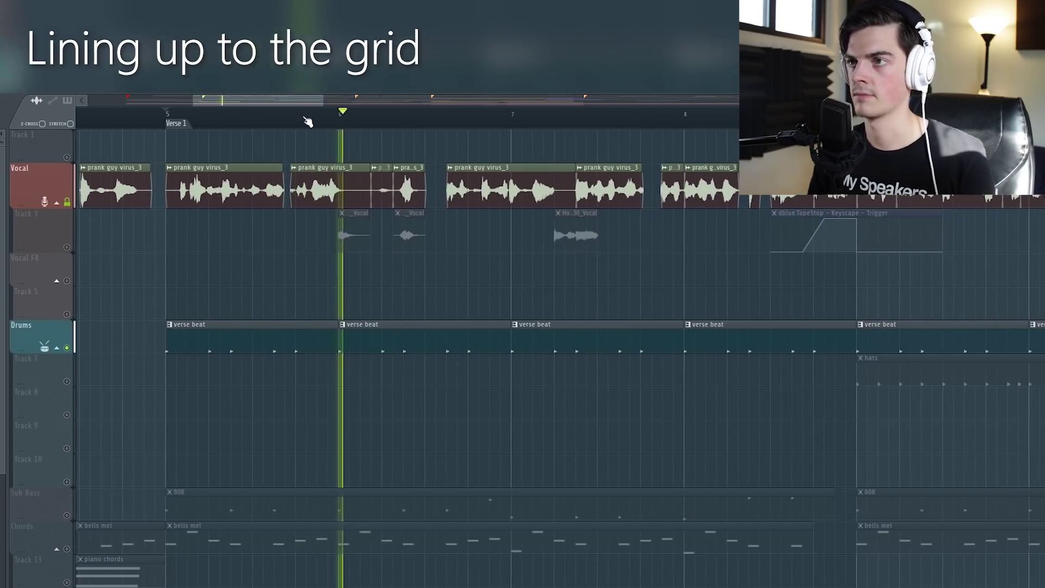
Play the vocal clips against the drums from the middle of bar 6 into bar 8 and check their alignment
scroll(307, 133, up, 4)
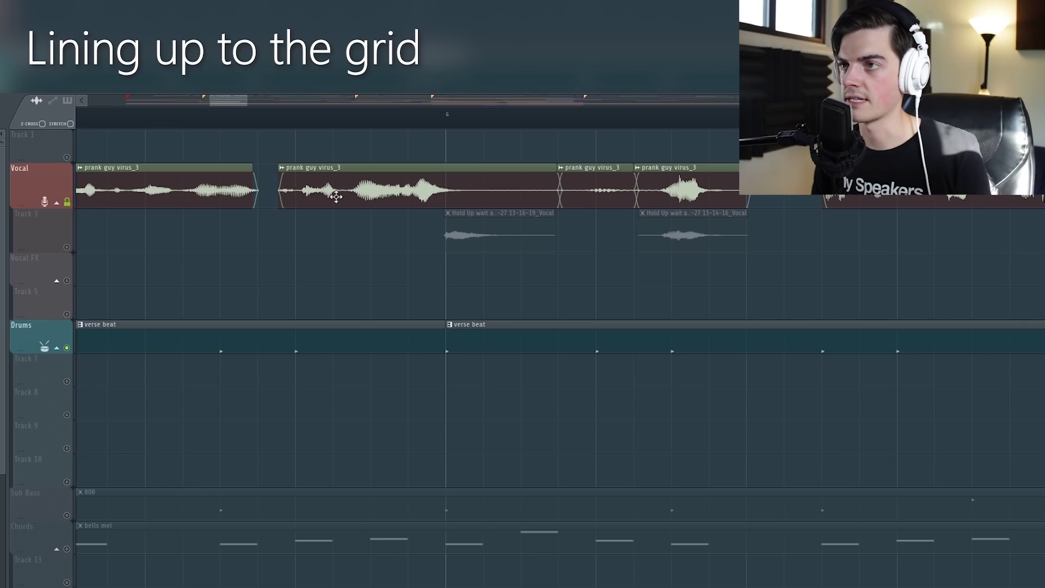
scroll(336, 120, down, 5)
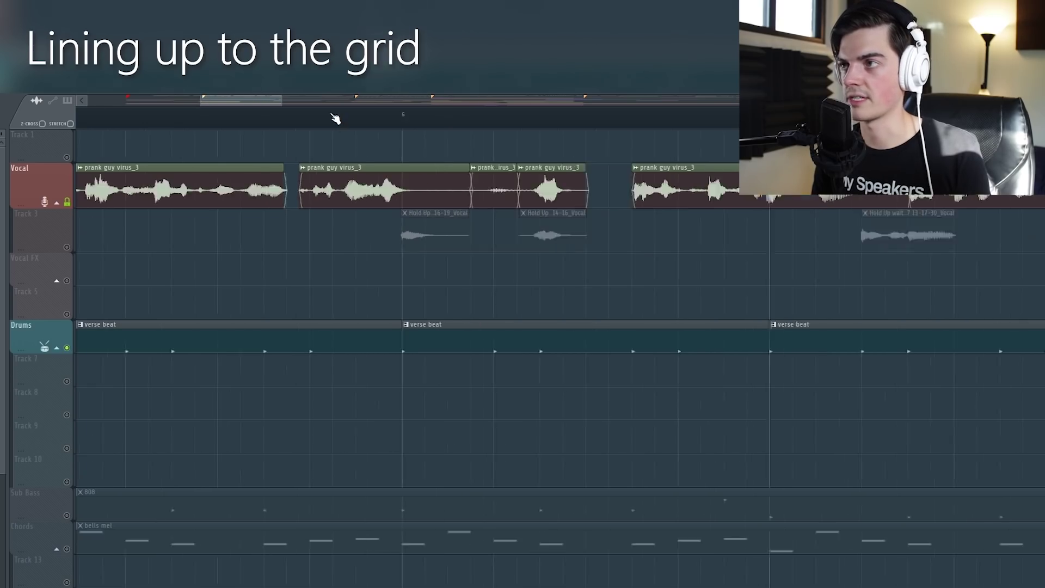
scroll(396, 103, down, 2)
scroll(371, 112, up, 1)
scroll(371, 113, up, 2)
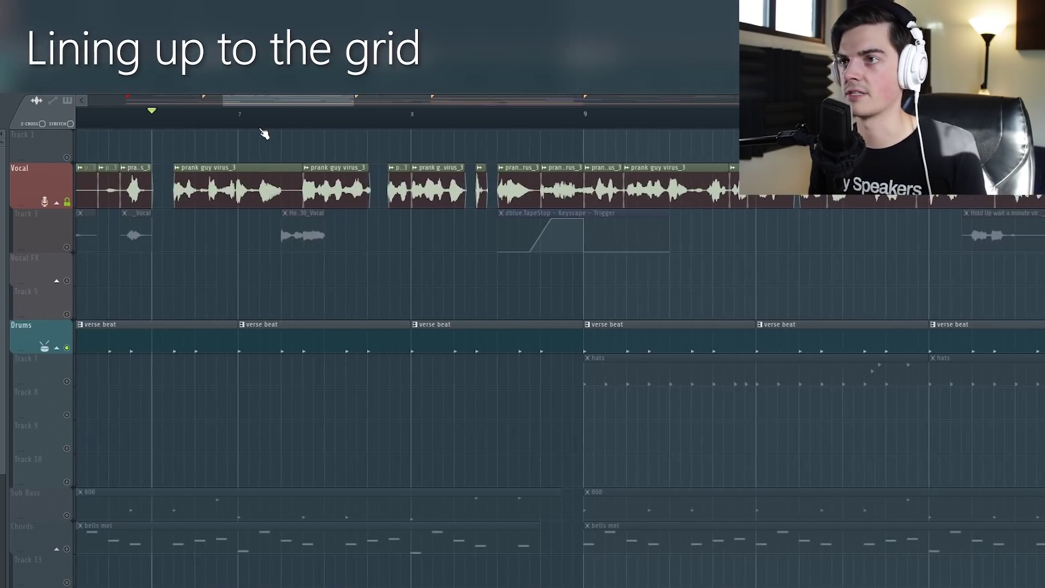
key(space)
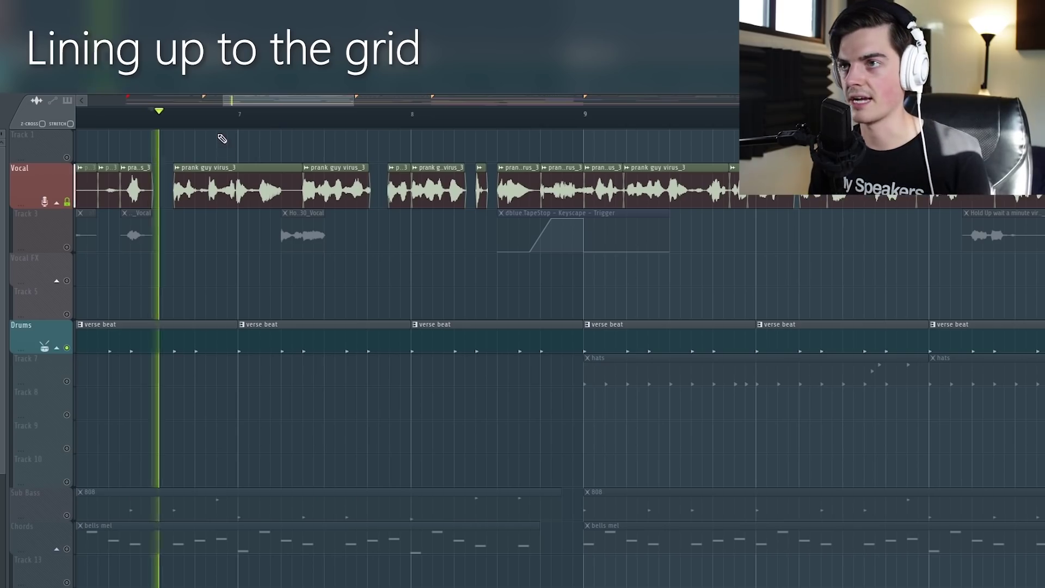
drag(249, 99, 255, 100)
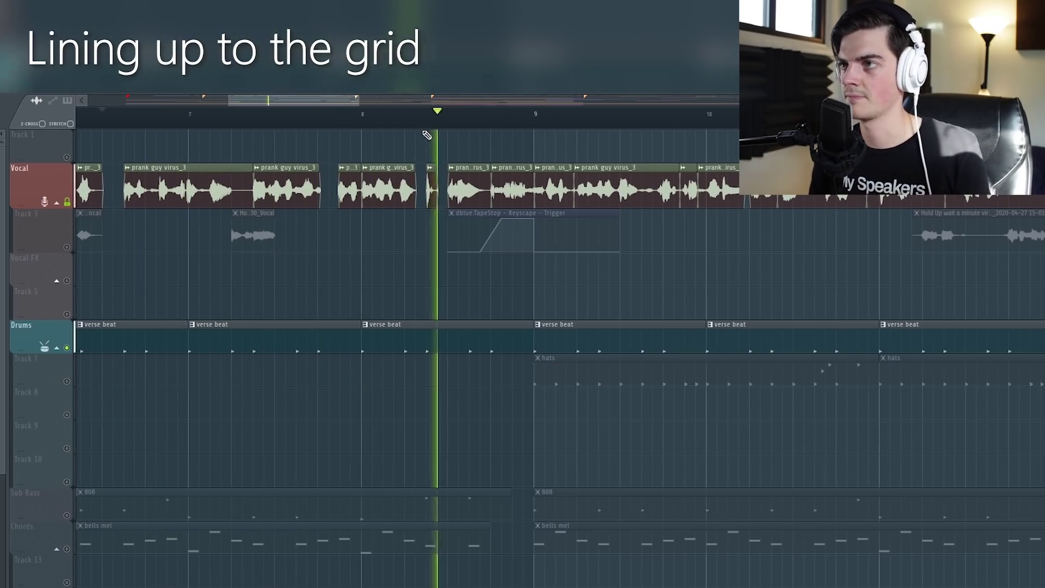
scroll(431, 115, up, 2)
key(space)
Audition an extended copy of the short bar 8 vocal clip on Track 1 against the drums, and delete it
drag(433, 186, 688, 155)
right_click(67, 157)
key(space)
key(space)
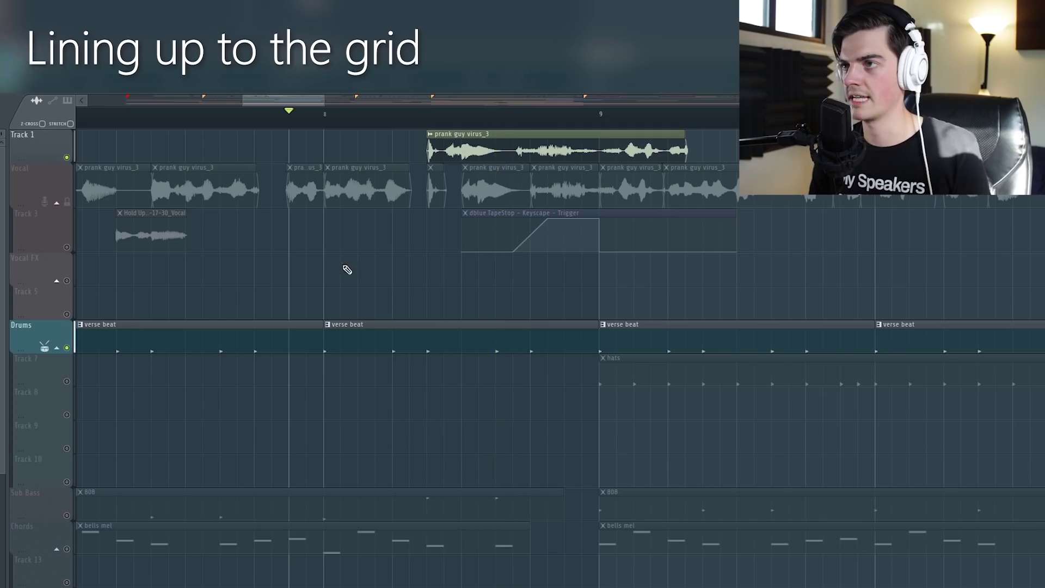
right_click(462, 154)
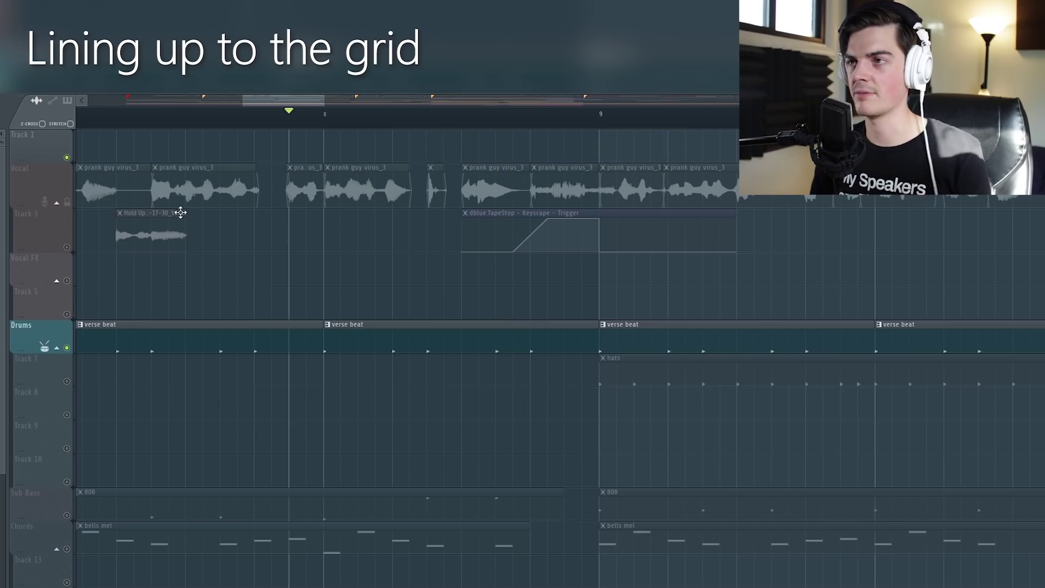
Solo the Vocal track and play its cut clips around the short clip in bar 8
right_click(68, 202)
click(427, 125)
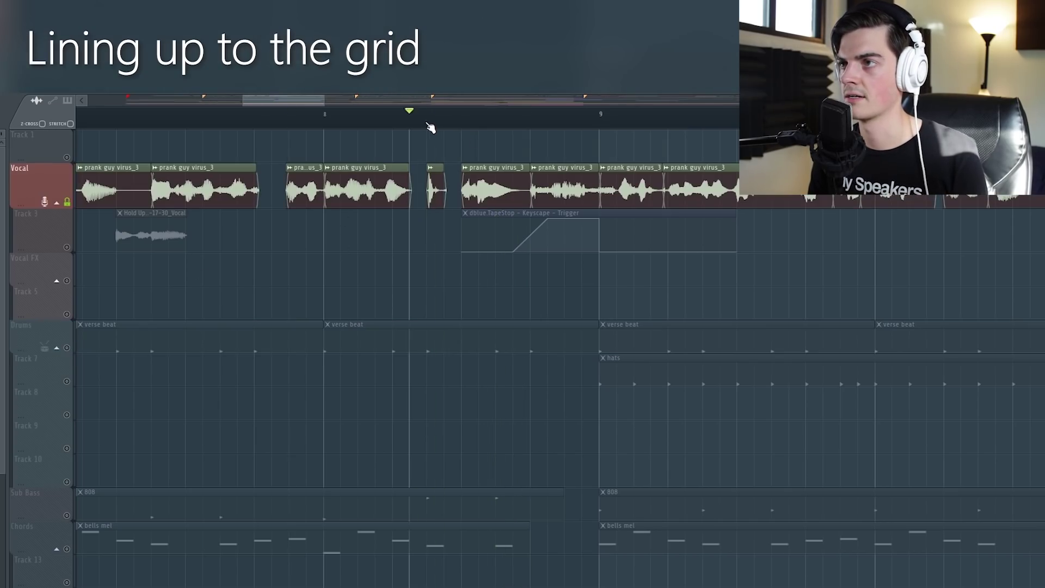
click(462, 127)
key(space)
key(space)
Play the full arrangement with all tracks from bar 8 into bar 11
click(421, 128)
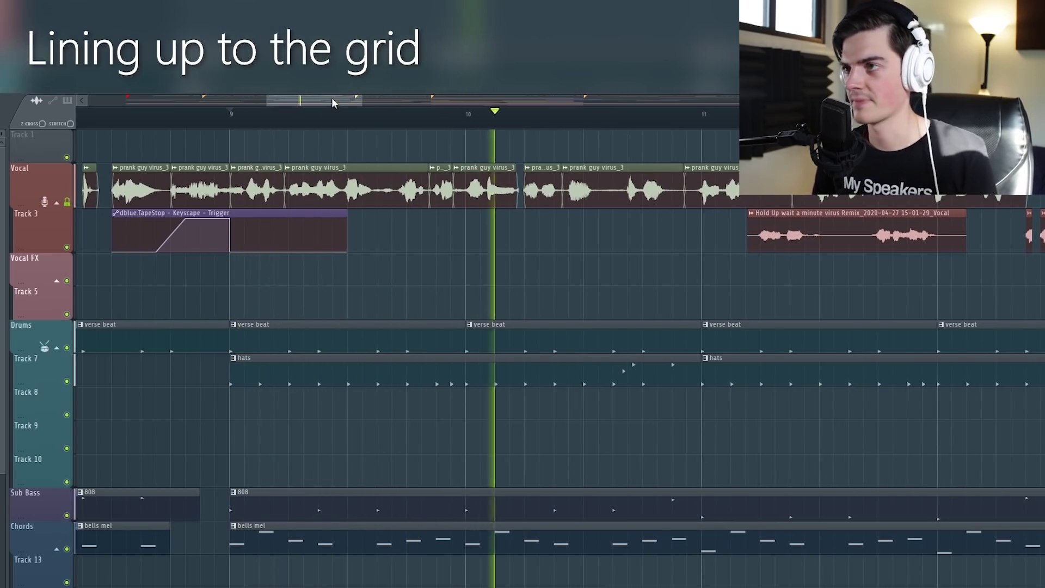
drag(334, 96, 341, 96)
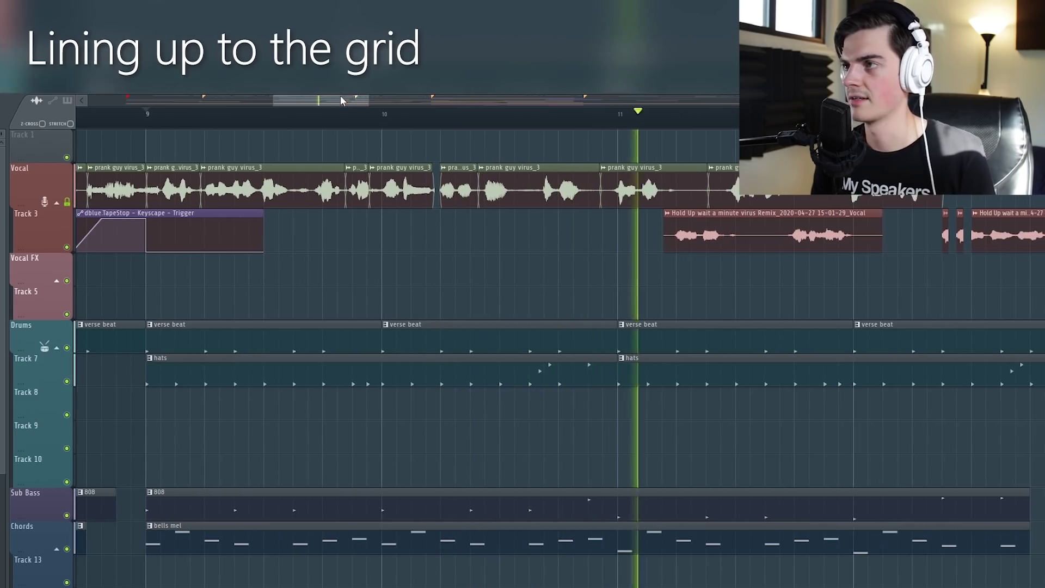
key(space)
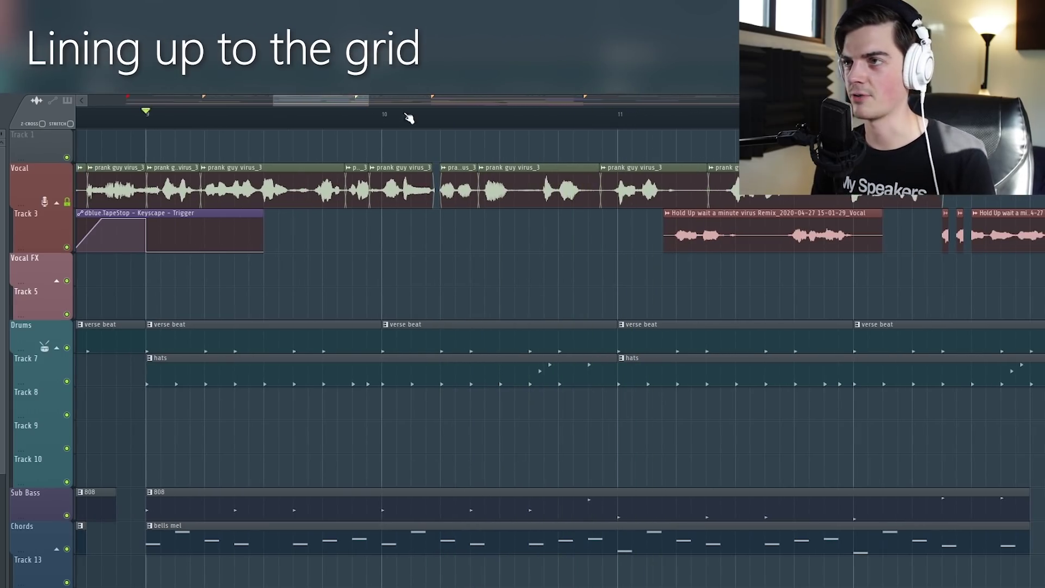
Try moving the vocal clip after the gap in bar 10 up to Track 1, and return it to the Vocal track
drag(408, 115, 359, 119)
click(306, 115)
scroll(305, 114, up, 5)
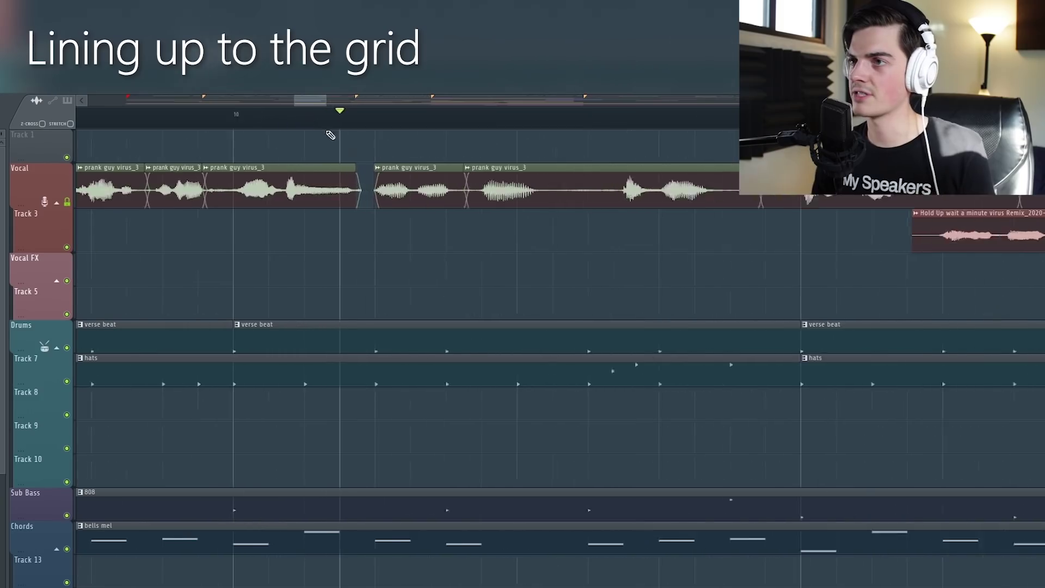
drag(423, 192, 391, 149)
drag(401, 200, 359, 204)
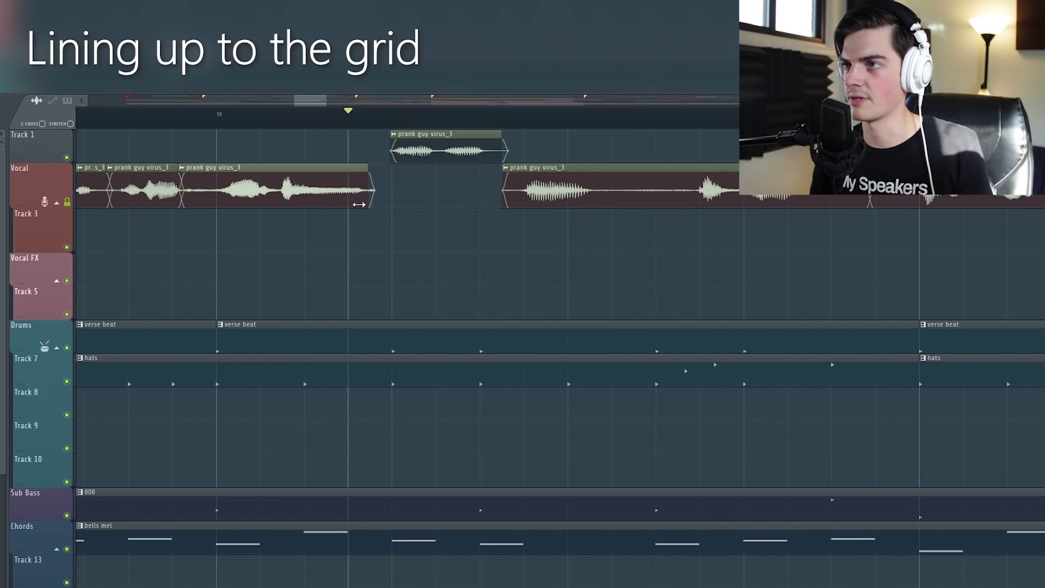
drag(423, 149, 425, 201)
Play the arrangement from the start of bar 10 across the gap between the vocal clips
click(276, 123)
key(space)
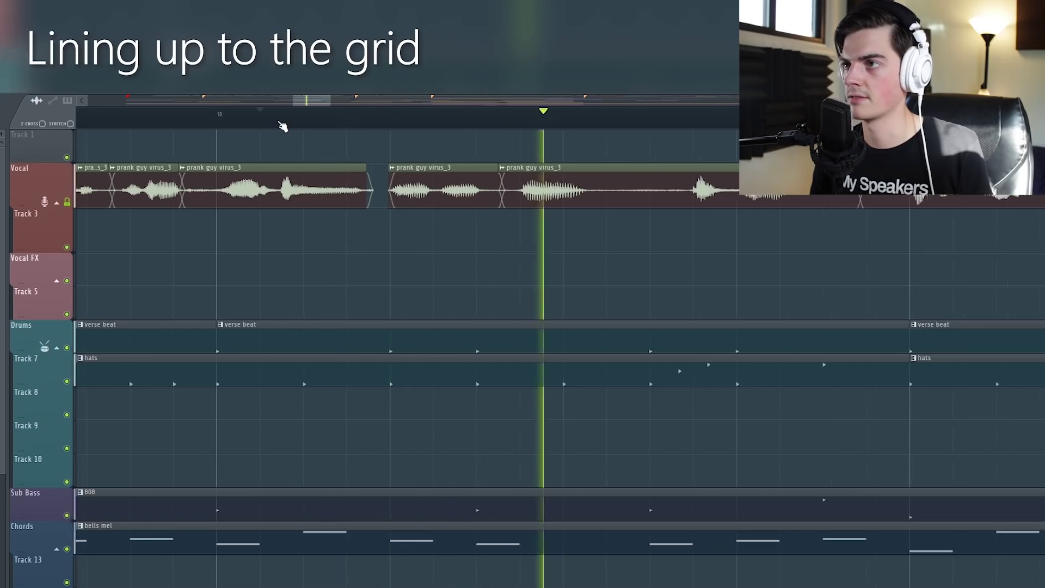
scroll(276, 124, down, 2)
key(space)
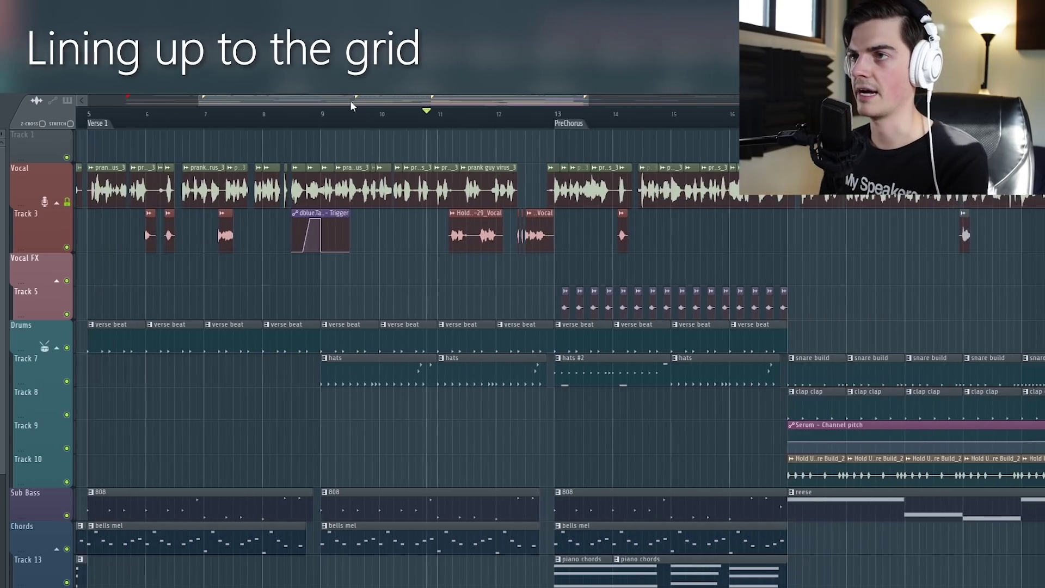
Solo Track 3 and play its vocal effect clips from the last part of bar 5
drag(350, 100, 299, 117)
scroll(298, 118, up, 4)
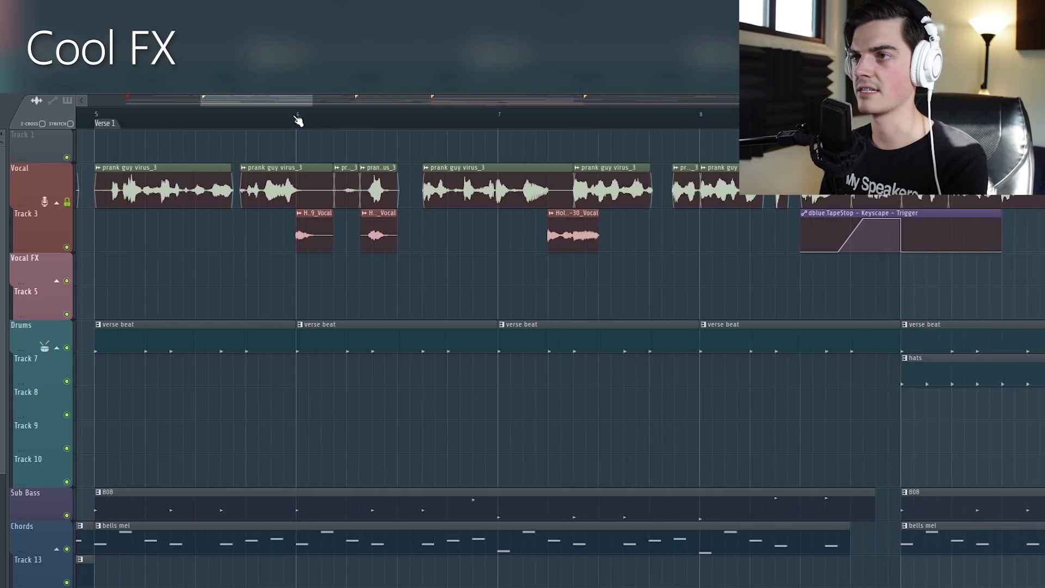
click(246, 113)
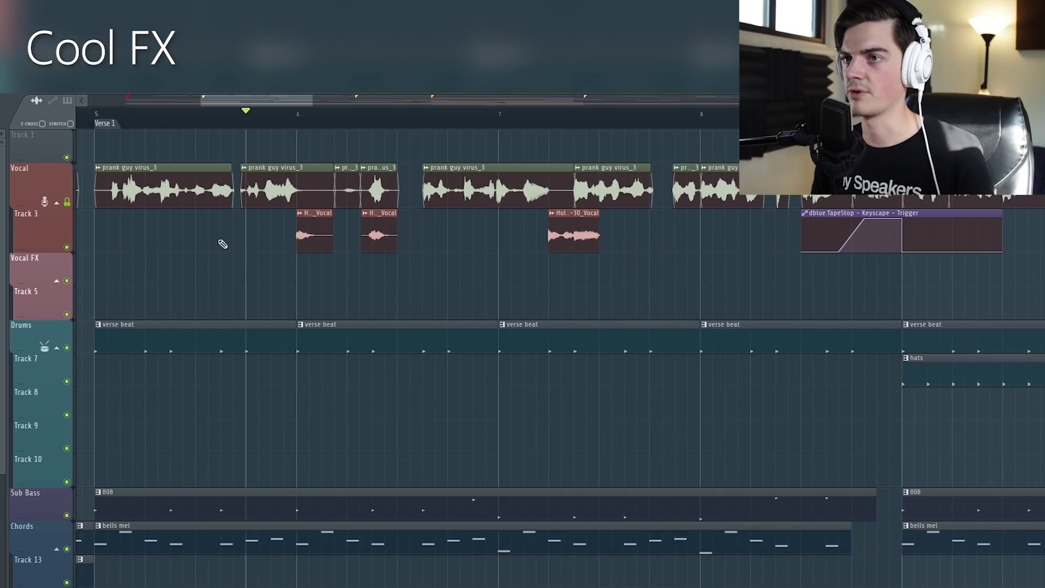
right_click(66, 247)
key(space)
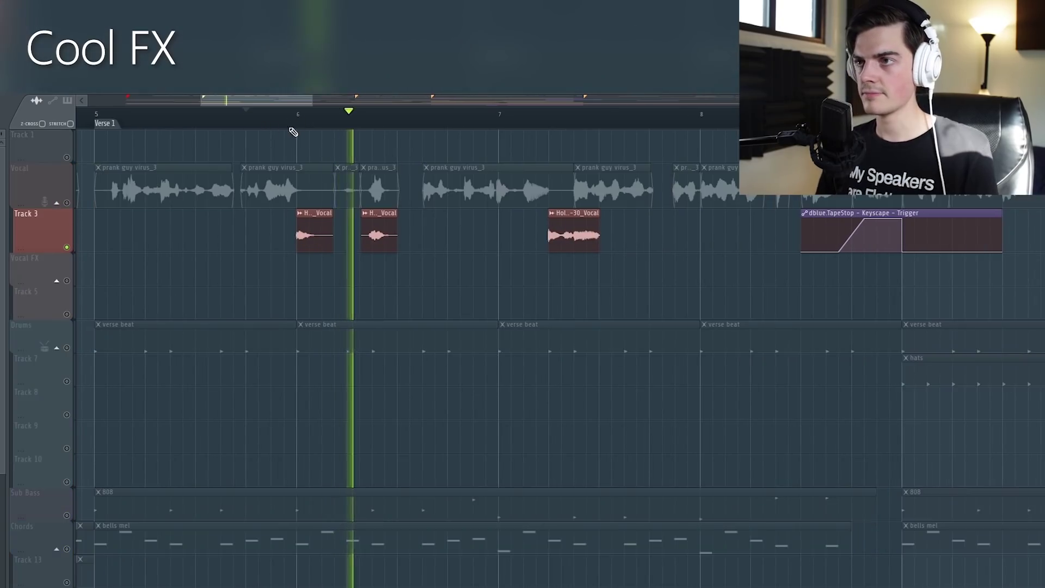
scroll(295, 124, down, 3)
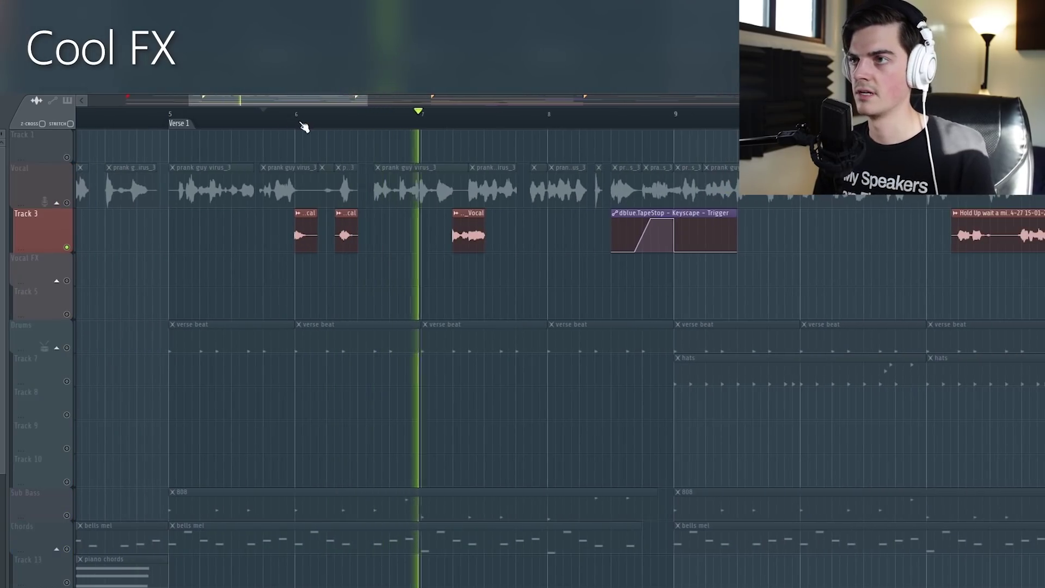
key(space)
Solo the Vocal track and play the end of the vocal phrase just before bar 6
scroll(300, 122, up, 4)
right_click(66, 203)
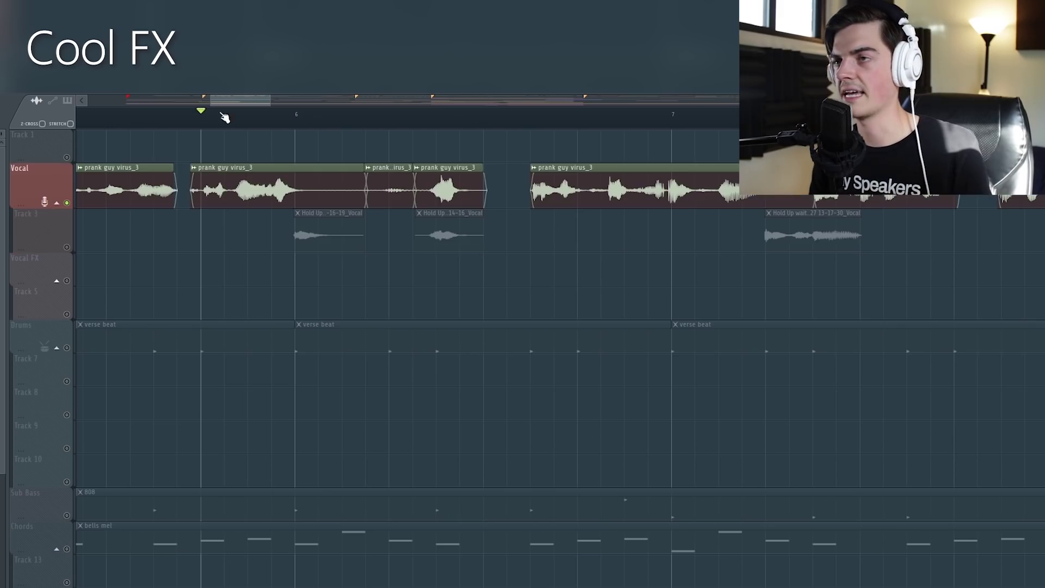
click(271, 112)
key(space)
key(space)
key(space)
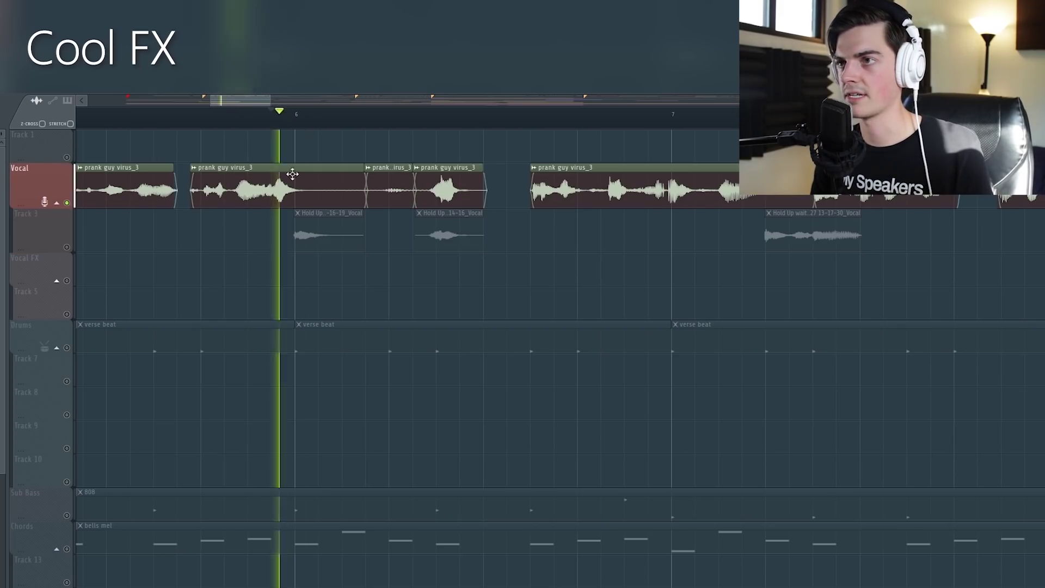
key(space)
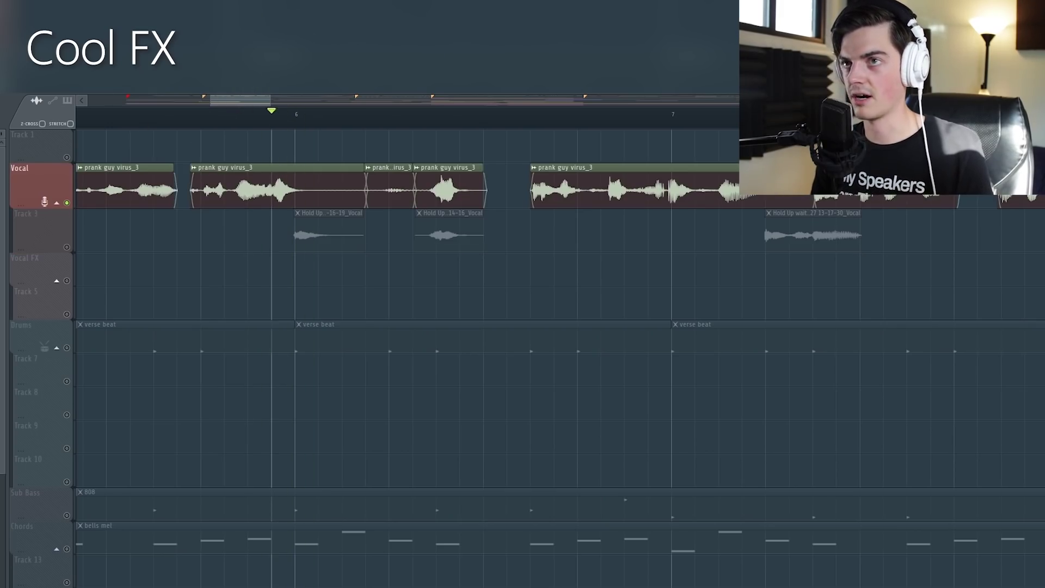
Record the soloed vocal from just before bar 6 as a new audio clip and place it on the Vocal FX track
key(F9)
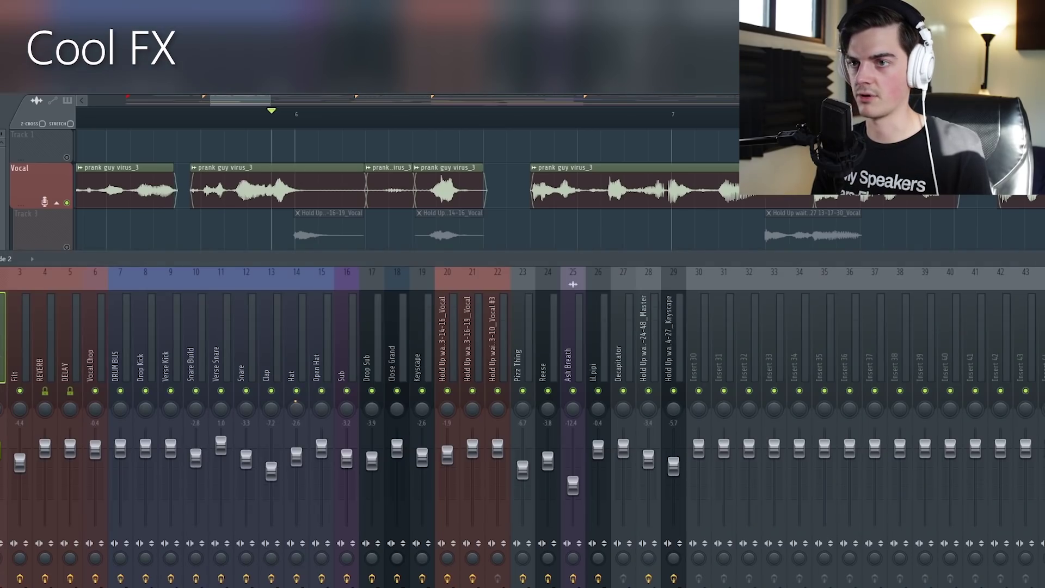
key(F9)
key(space)
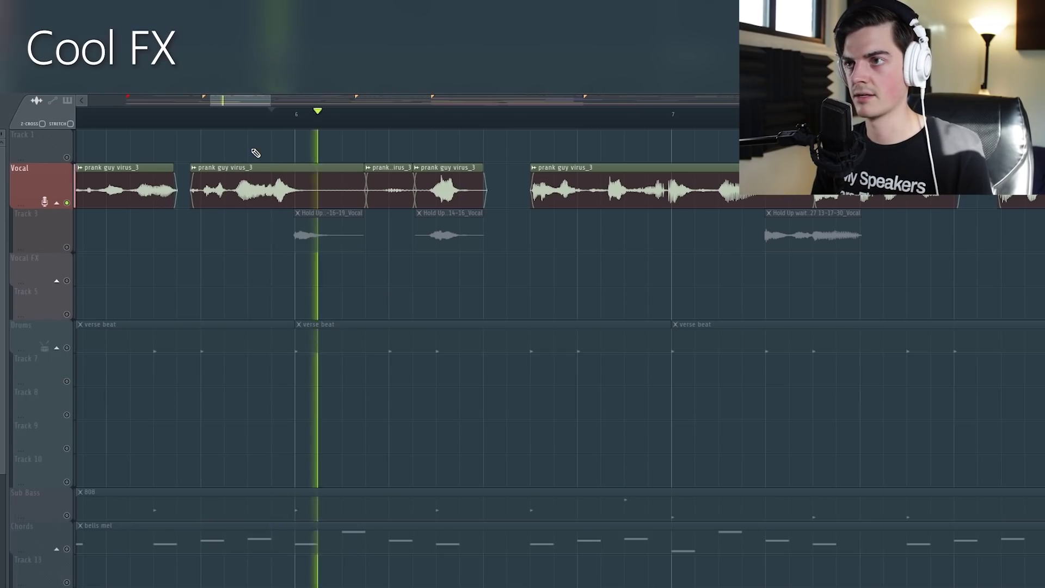
key(space)
drag(290, 164, 296, 289)
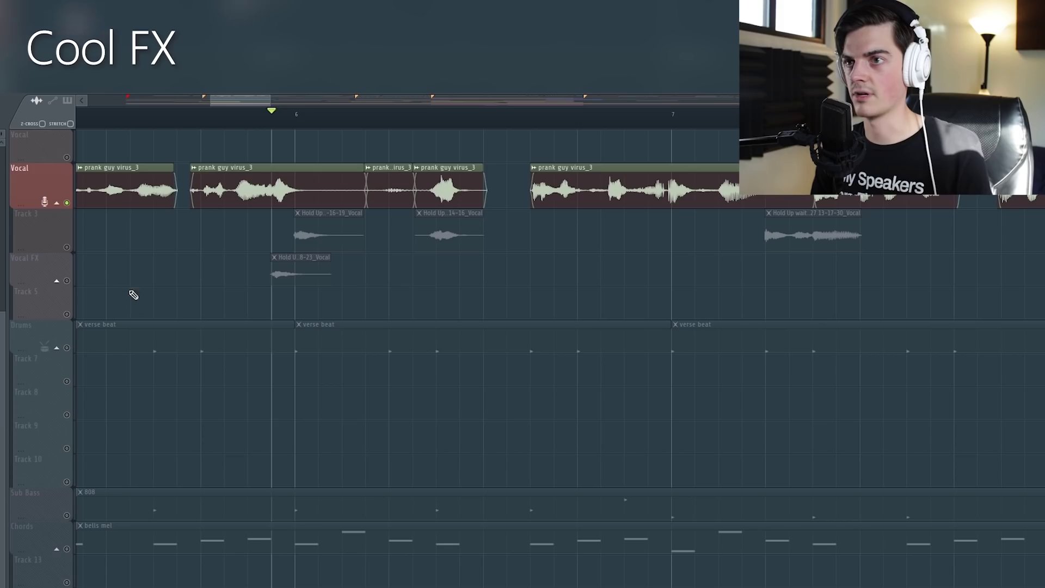
Solo the Vocal FX track, play its recorded clip just before bar 6, and delete that clip
click(70, 275)
key(space)
key(space)
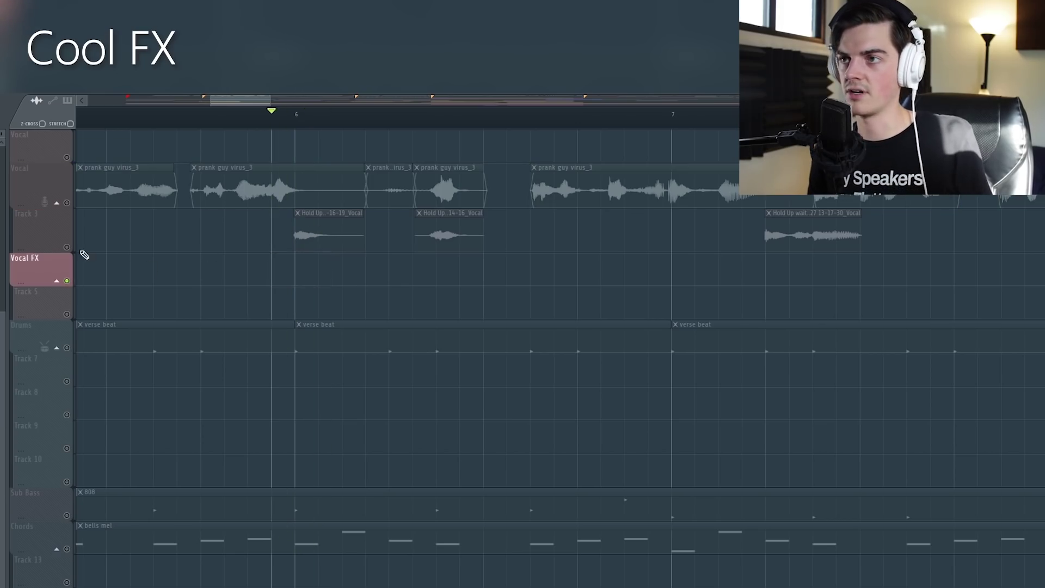
Open the channel settings of the Track 3 clip at bar 6 and solo its mixer insert 21
double_click(322, 224)
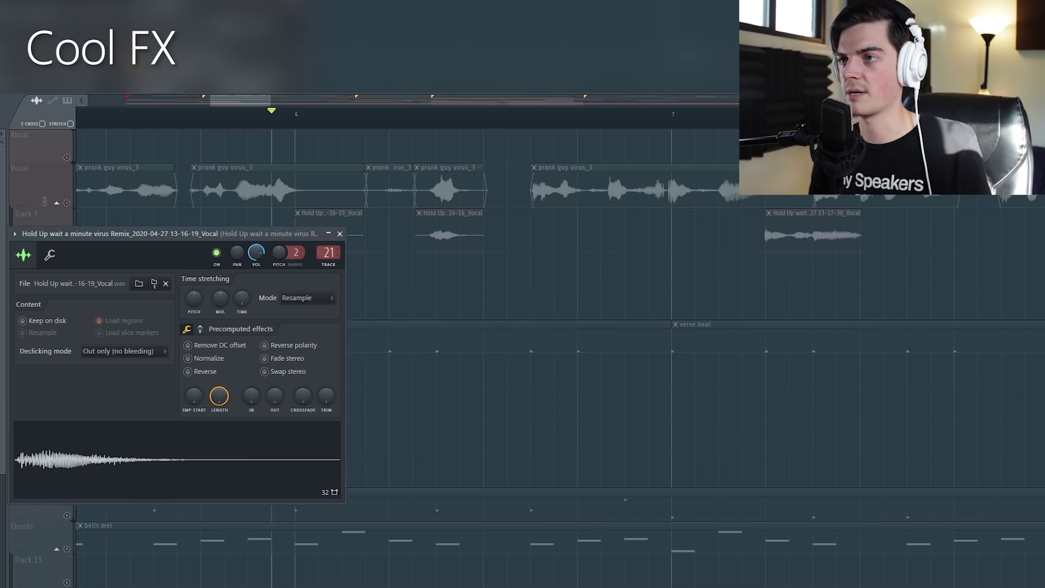
key(F9)
right_click(474, 392)
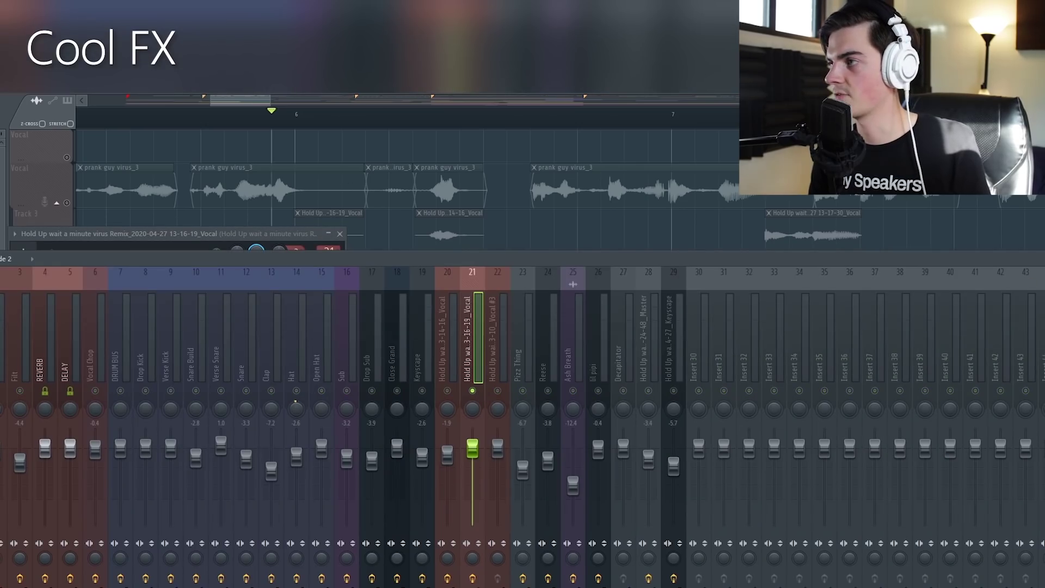
Solo Track 3 in the playlist and play its vocal effect clips from just before bar 6
key(F5)
right_click(67, 247)
key(space)
key(space)
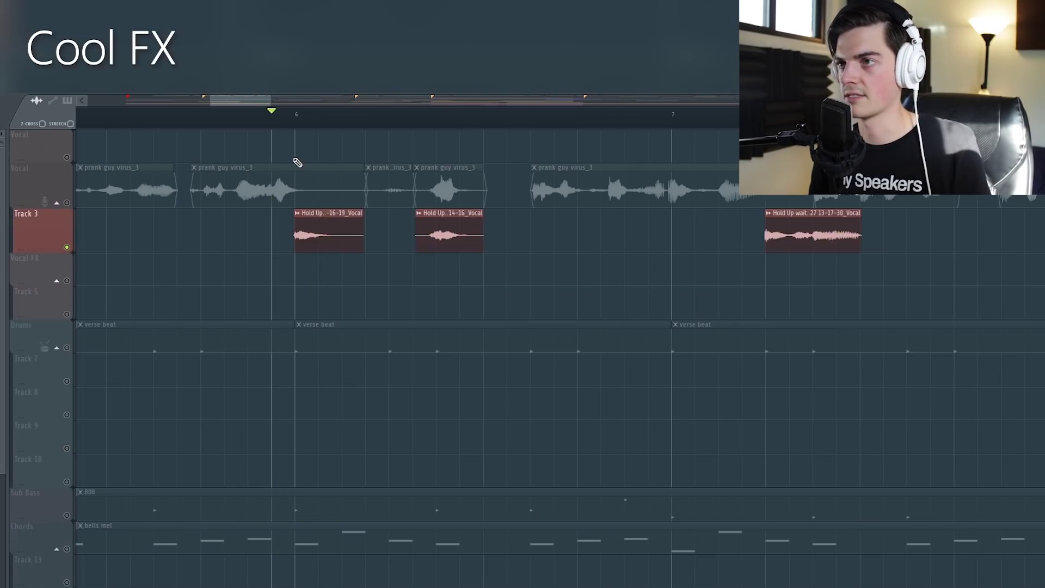
Enable the Vocal track alongside Track 3 and place the playback position in the middle of bar 5
scroll(275, 119, down, 3)
click(184, 115)
click(67, 203)
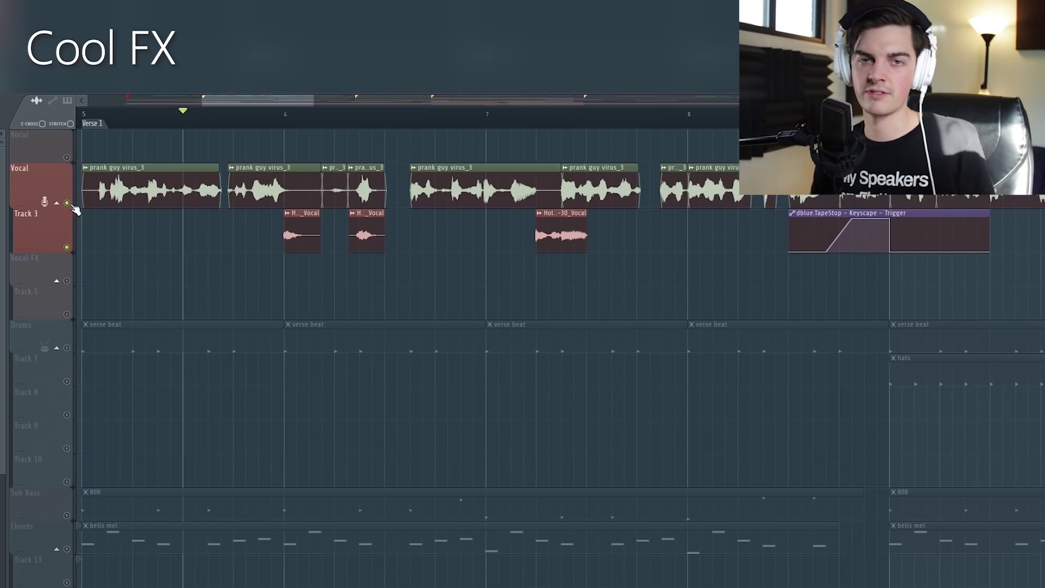
Solo Track 3 and play its vocal effects from the second clip in bar 6
click(358, 120)
scroll(357, 119, up, 2)
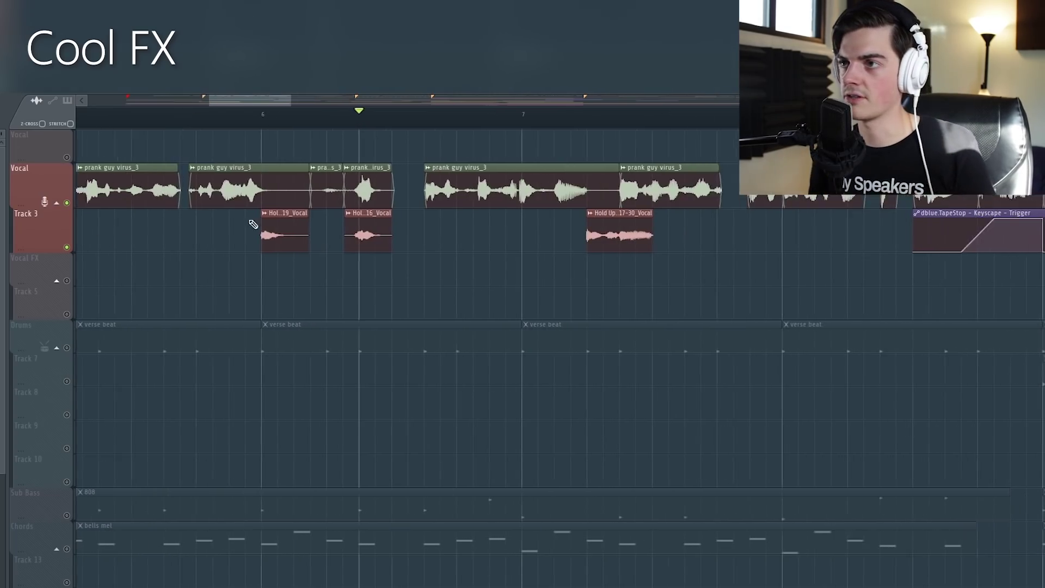
right_click(67, 247)
key(space)
key(space)
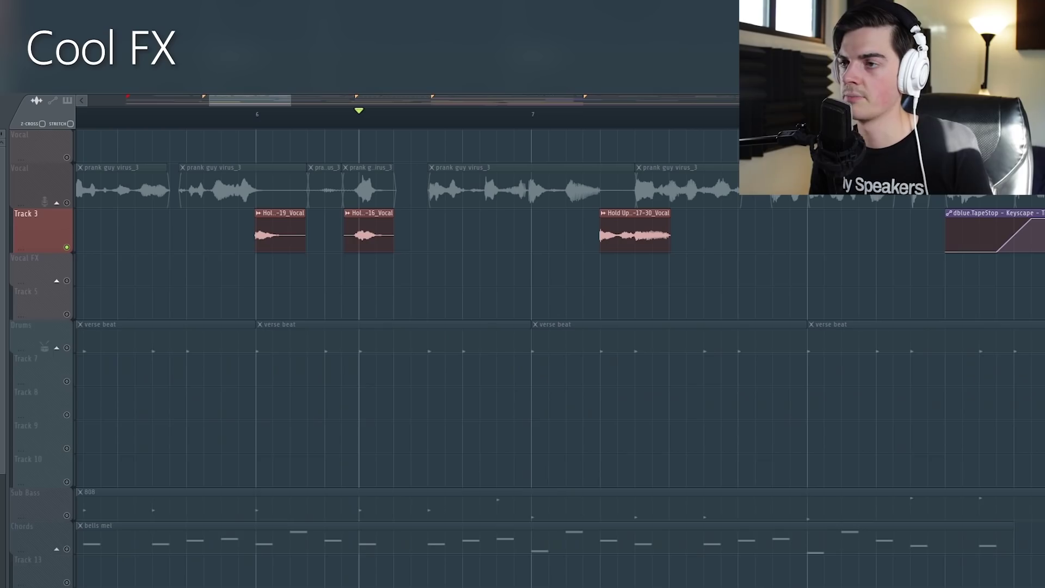
key(F9)
key(F9)
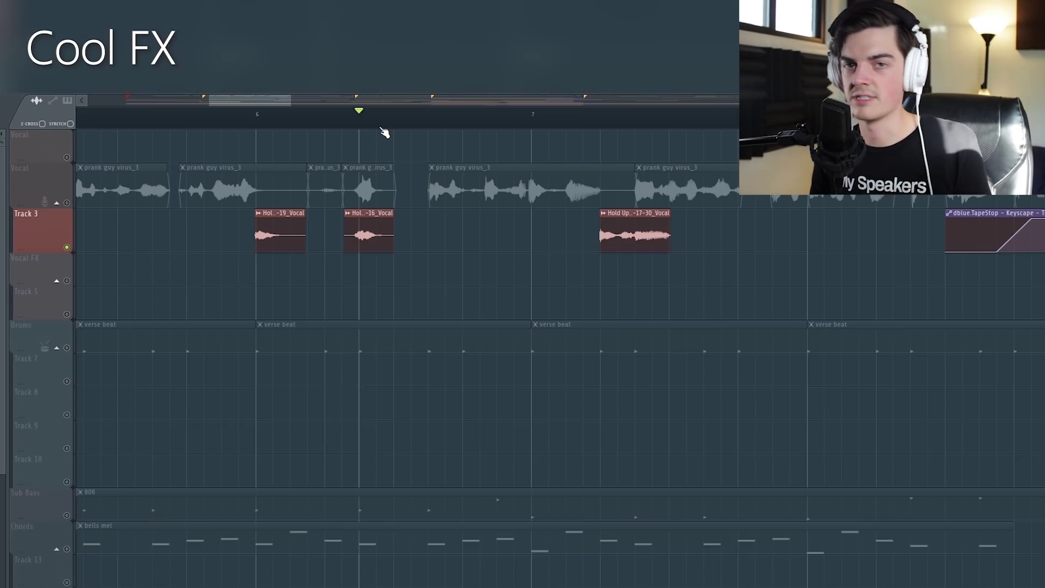
Play the arrangement through bars 11 and 12 and solo Track 3 with its vocal effect clips
scroll(382, 129, down, 3)
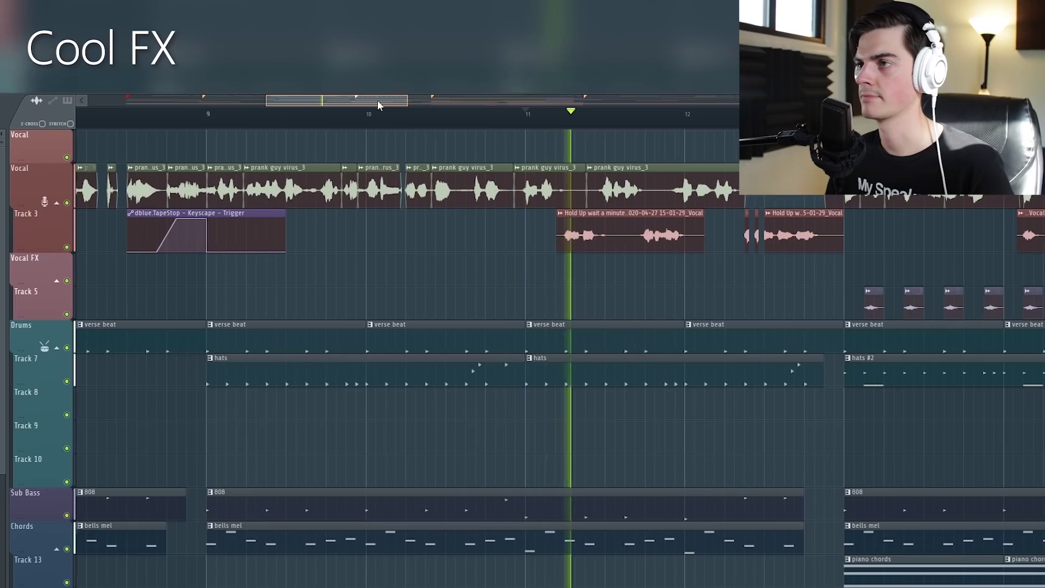
scroll(517, 96, up, 2)
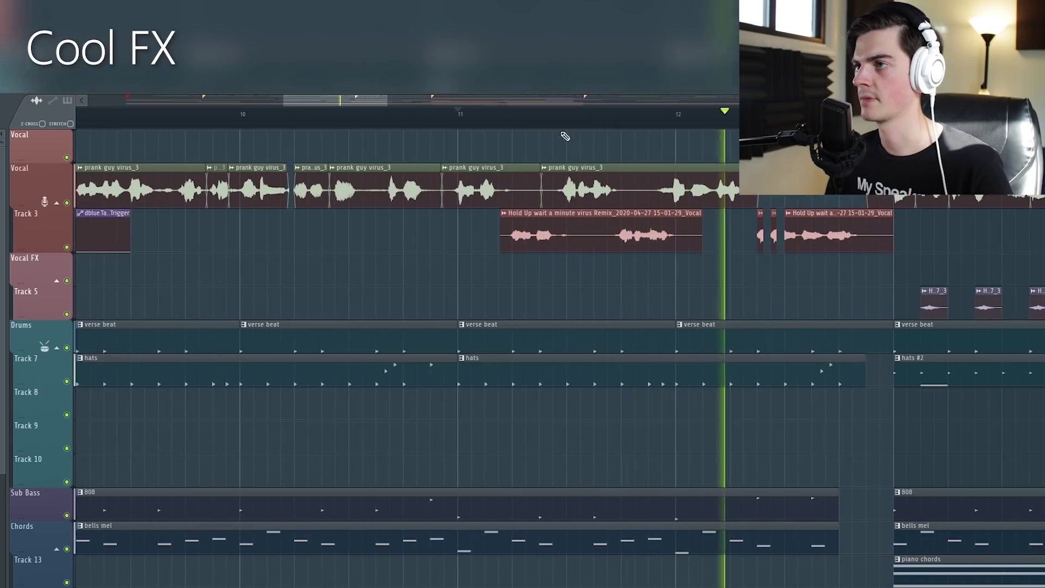
key(space)
ctrl+click(67, 247)
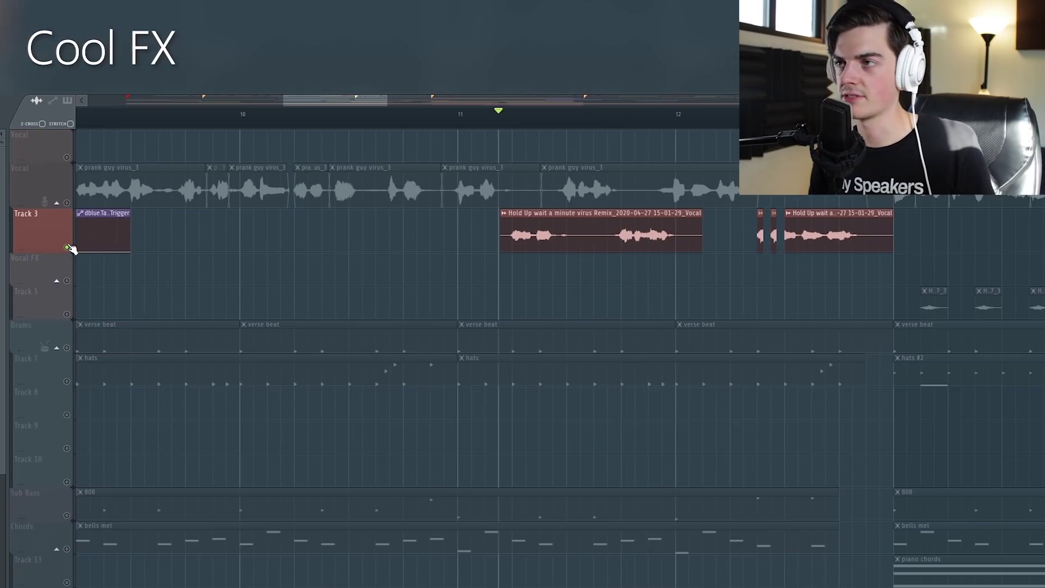
Examine the bandpass settings of the EngineersFilter on the Filt mixer insert
key(F9)
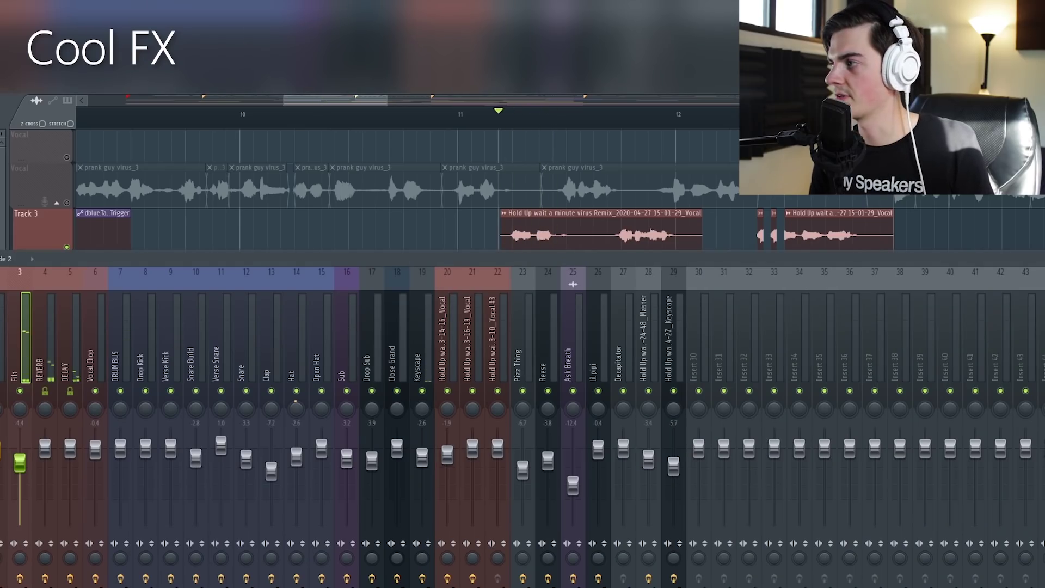
drag(38, 171, 236, 224)
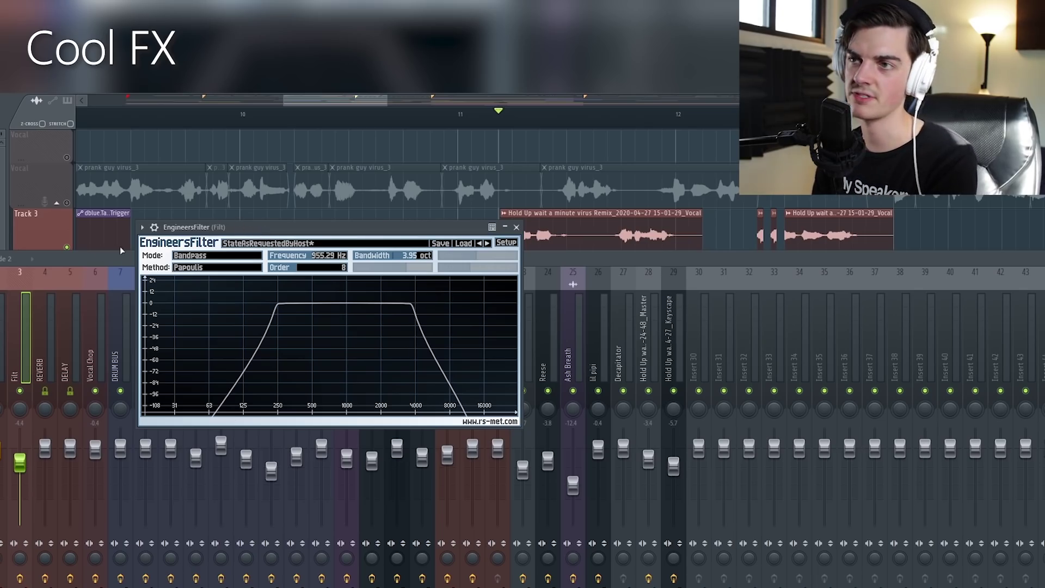
drag(222, 228, 296, 212)
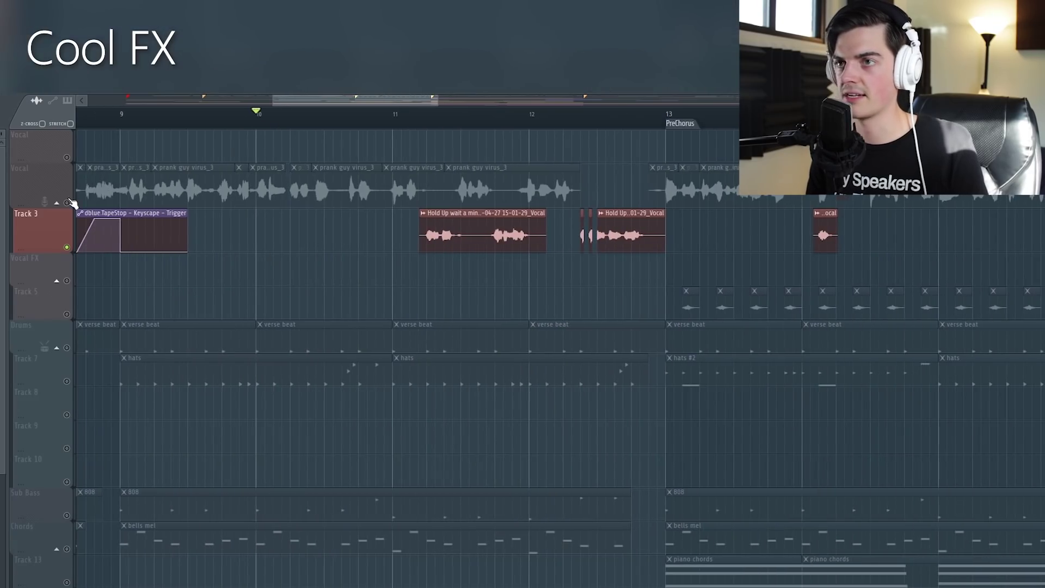
Enable the Vocal track alongside Track 3 and show the mixer with the Filt insert
click(67, 202)
scroll(272, 116, down, 2)
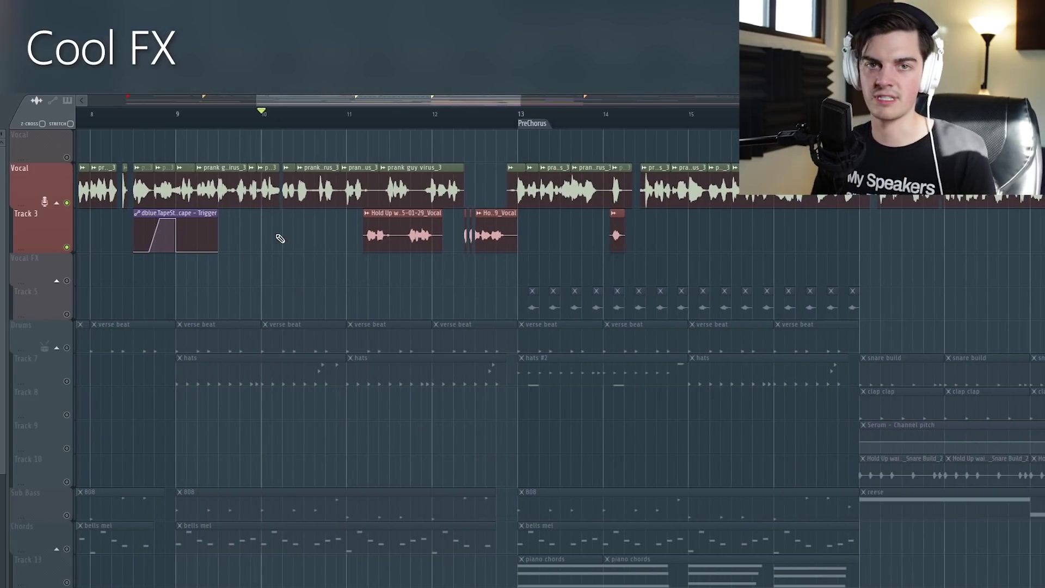
key(F9)
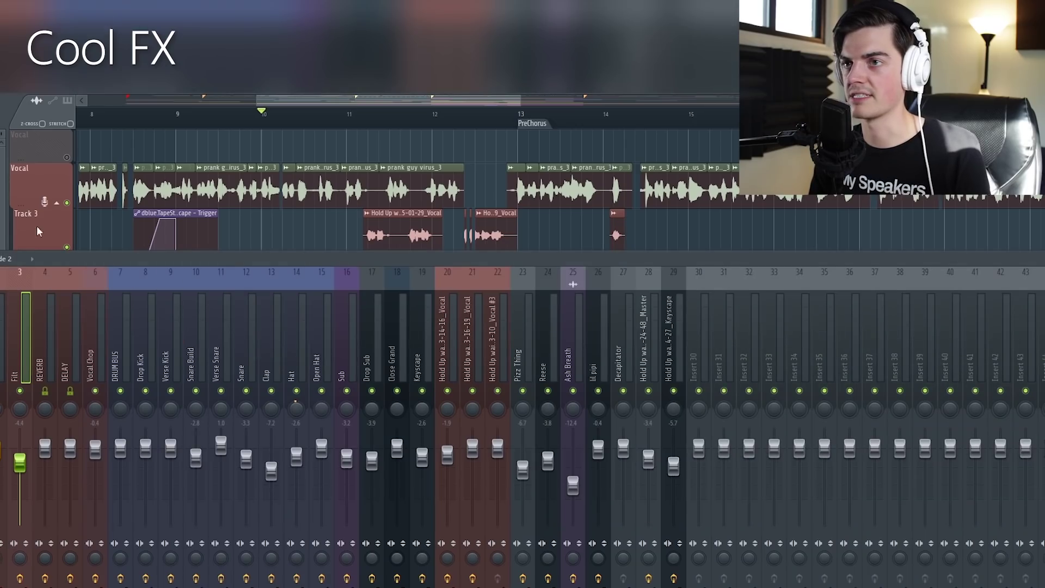
Restore all playlist tracks from solo and play the arrangement
right_click(67, 203)
right_click(67, 203)
key(space)
scroll(343, 117, down, 1)
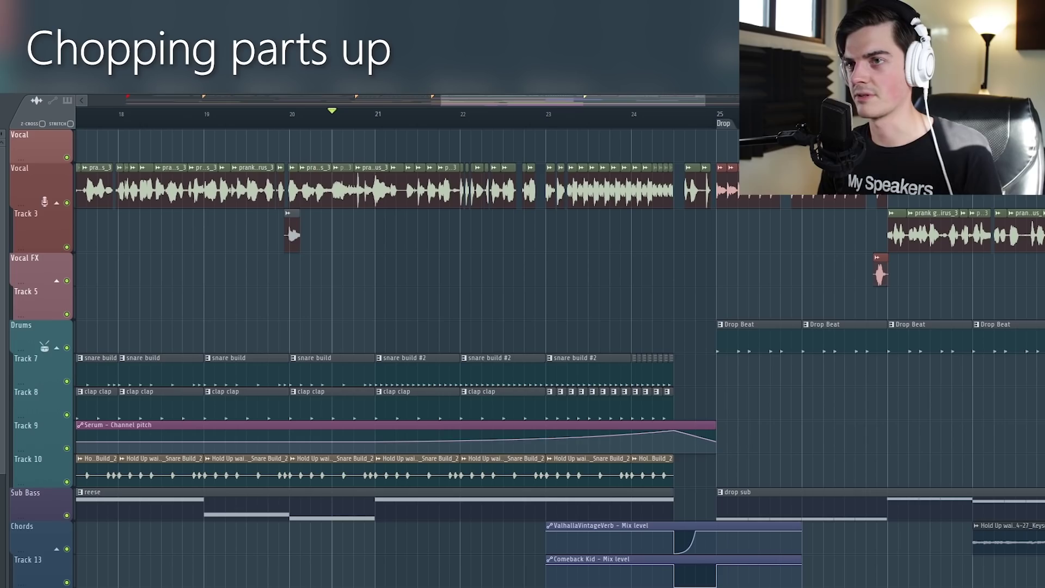
Solo the Vocal track and play its chopped buildup clips from the middle of bar 20
right_click(67, 203)
scroll(401, 122, up, 2)
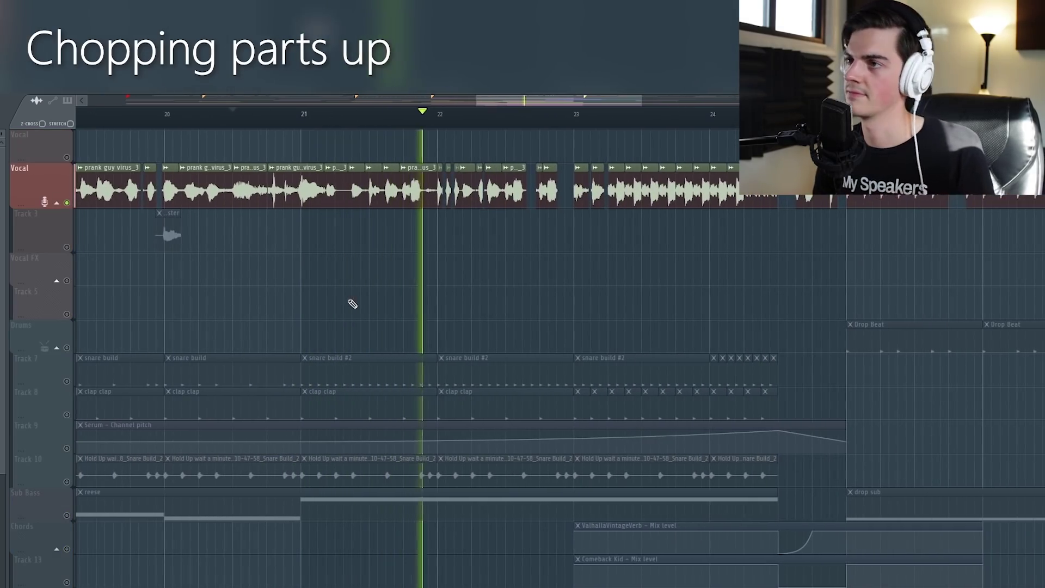
key(space)
scroll(419, 124, down, 2)
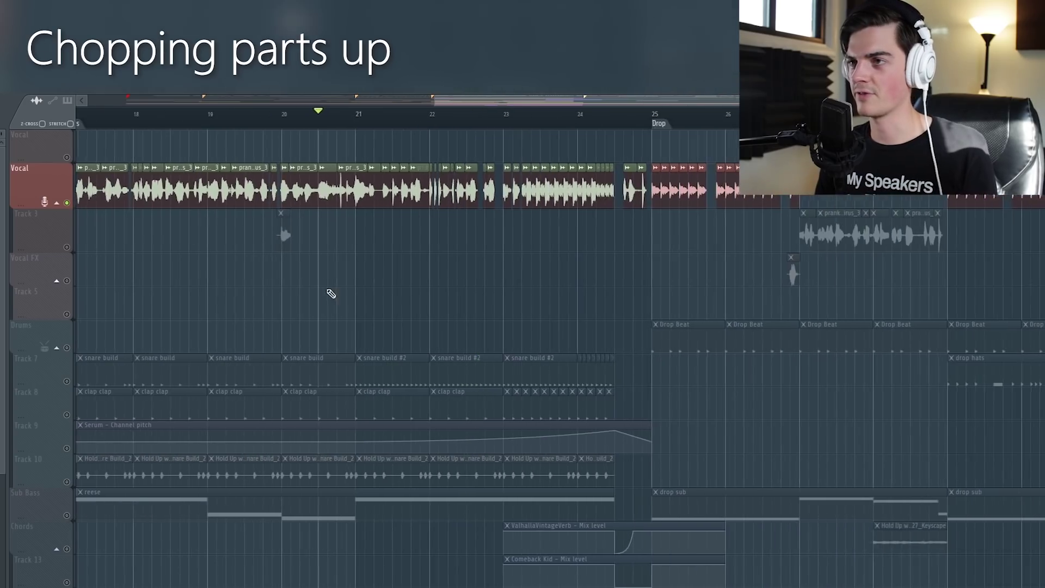
Copy the vocal clip before bar 21 onto the upper Vocal track, solo that track, and extend the copy past bar 23
scroll(352, 148, up, 3)
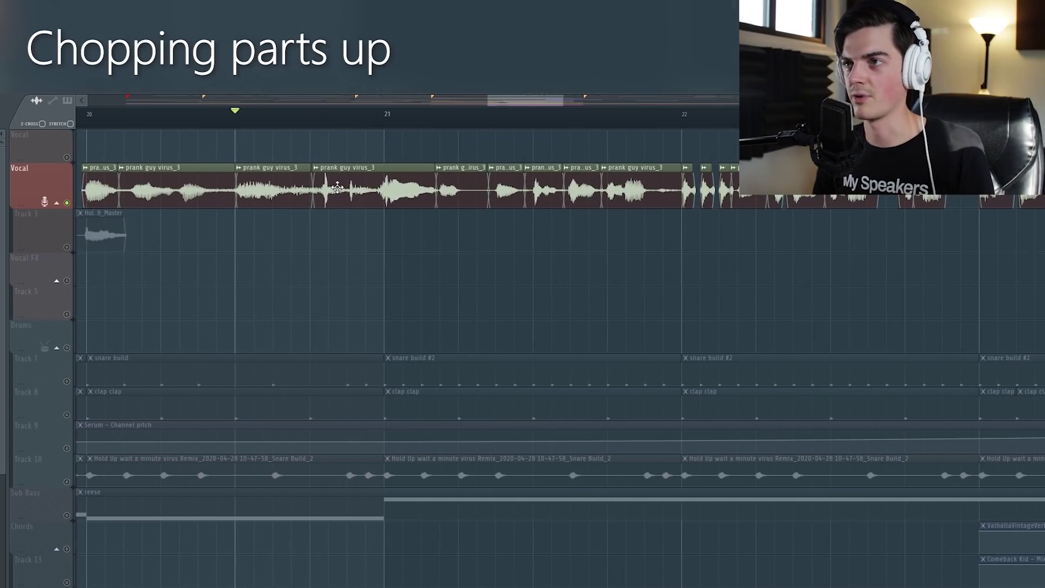
drag(337, 187, 337, 154)
right_click(68, 157)
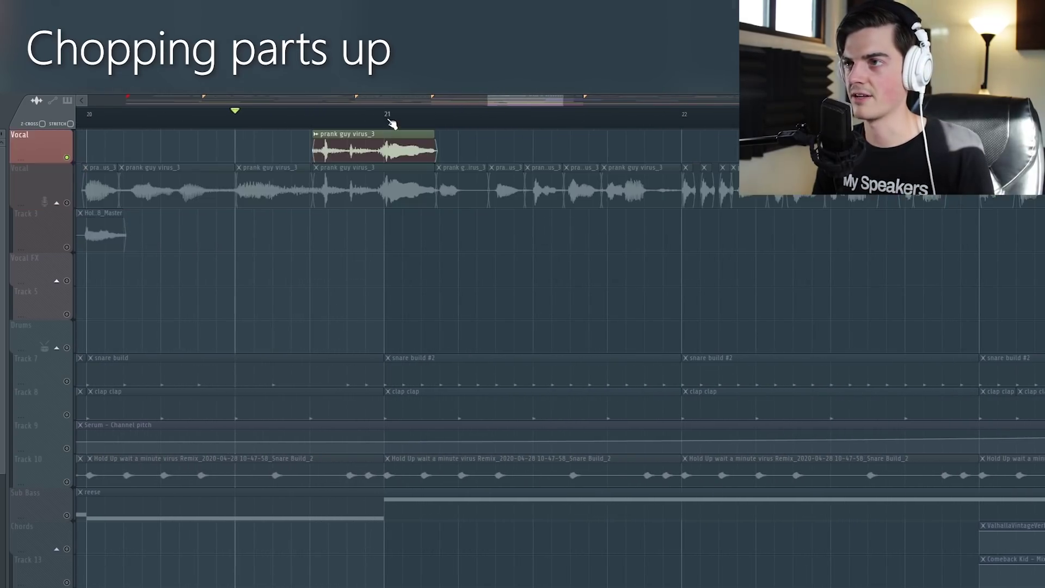
scroll(392, 124, down, 2)
drag(416, 150, 738, 149)
Play the extended vocal copy from just before bar 21 and delete it
click(340, 116)
key(space)
scroll(354, 117, down, 2)
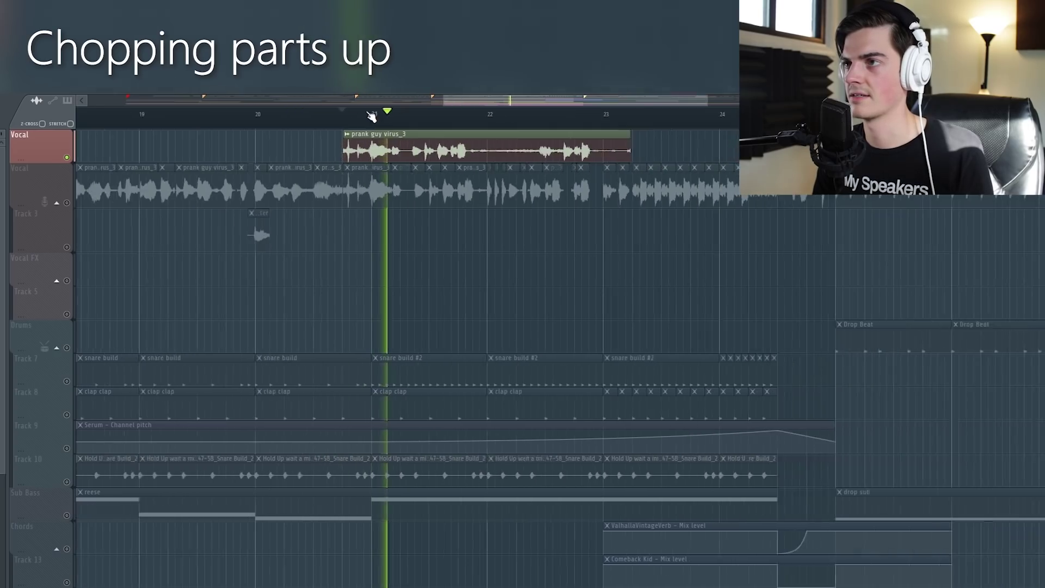
key(space)
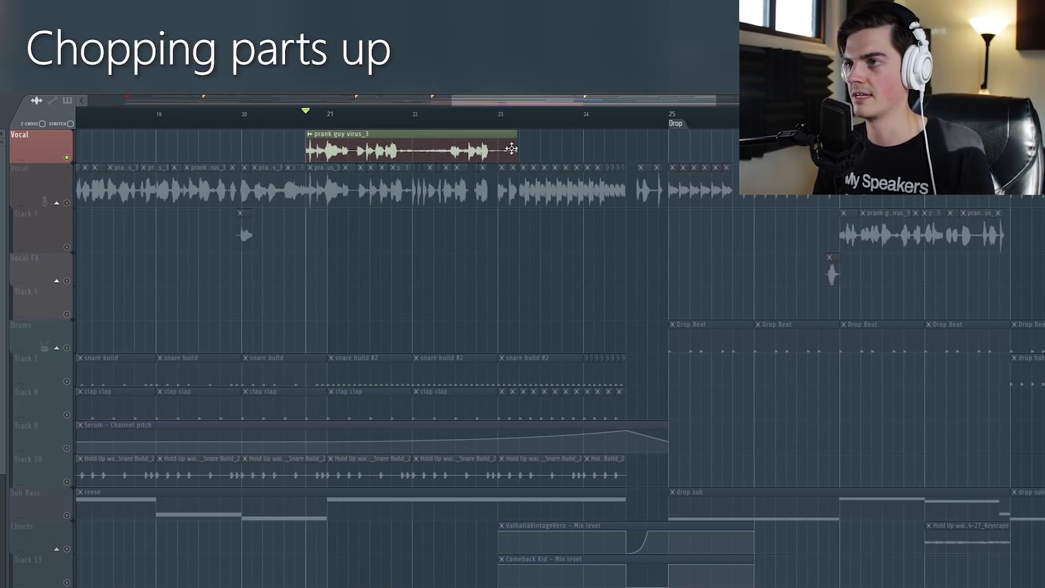
right_click(478, 154)
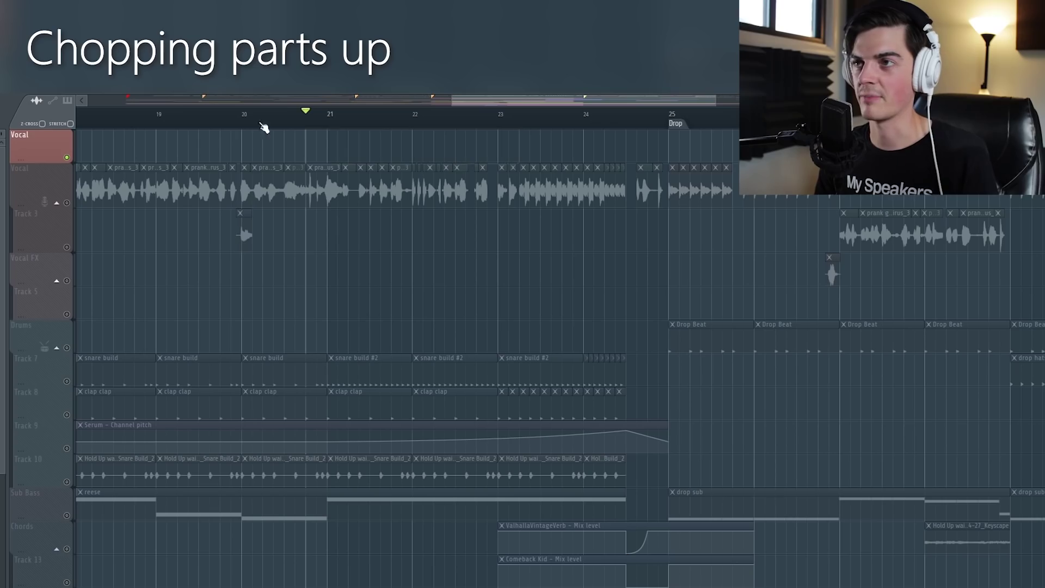
Solo the main Vocal track and play its chopped clips from just before bar 21 through bar 22
scroll(336, 121, up, 4)
right_click(67, 203)
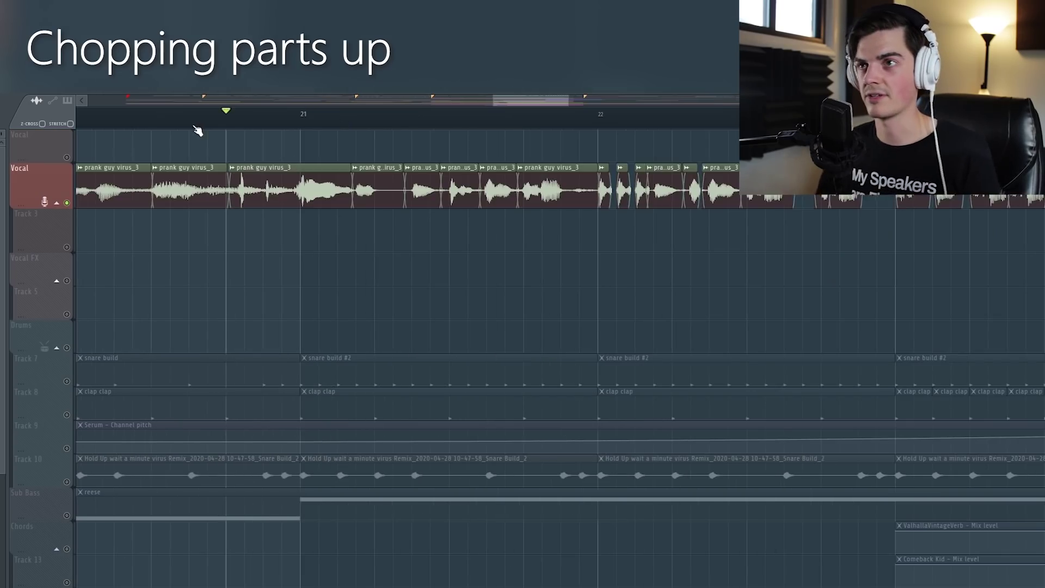
scroll(203, 124, down, 2)
key(space)
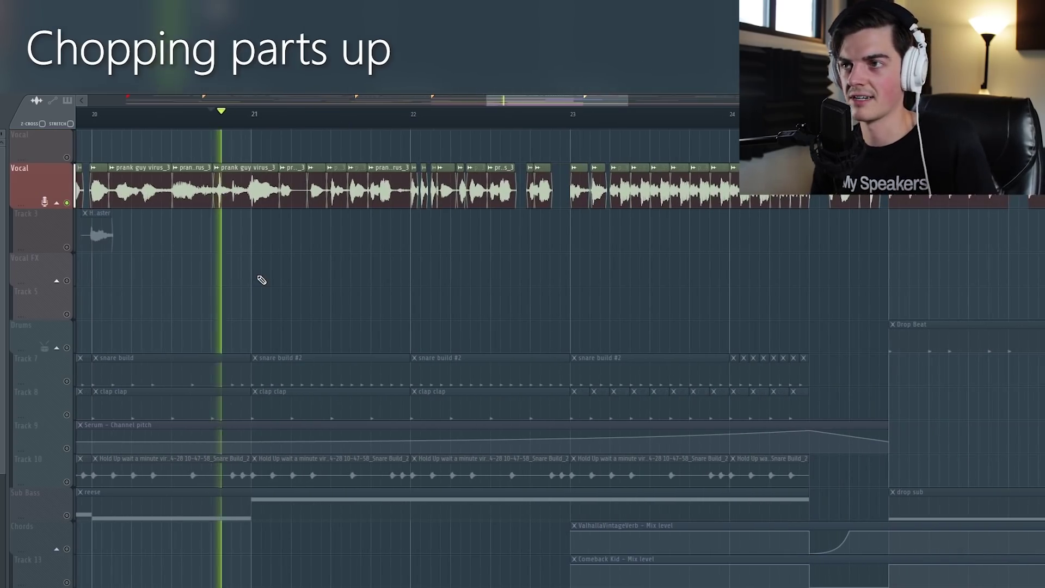
scroll(332, 107, up, 1)
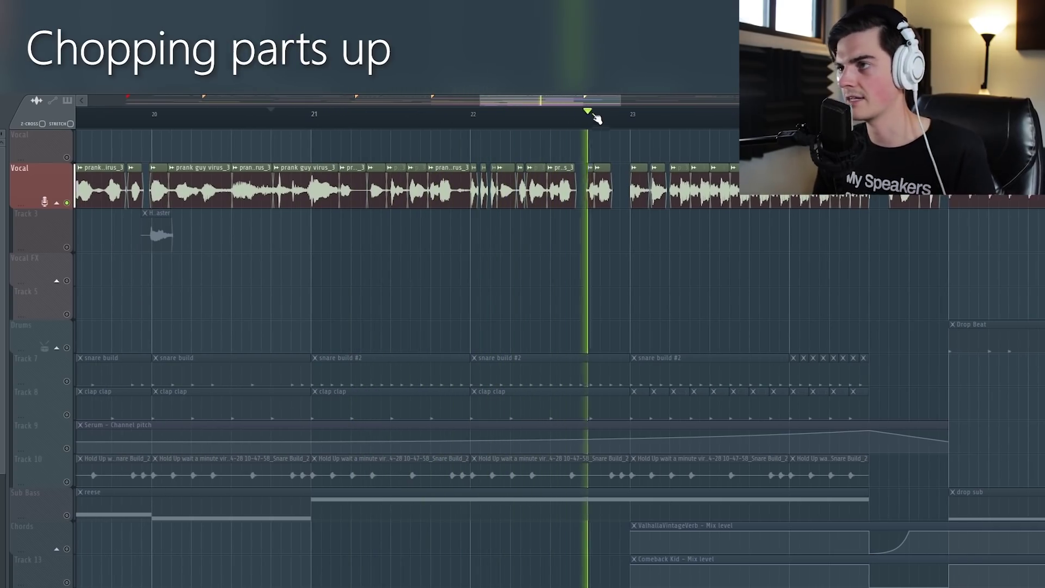
key(space)
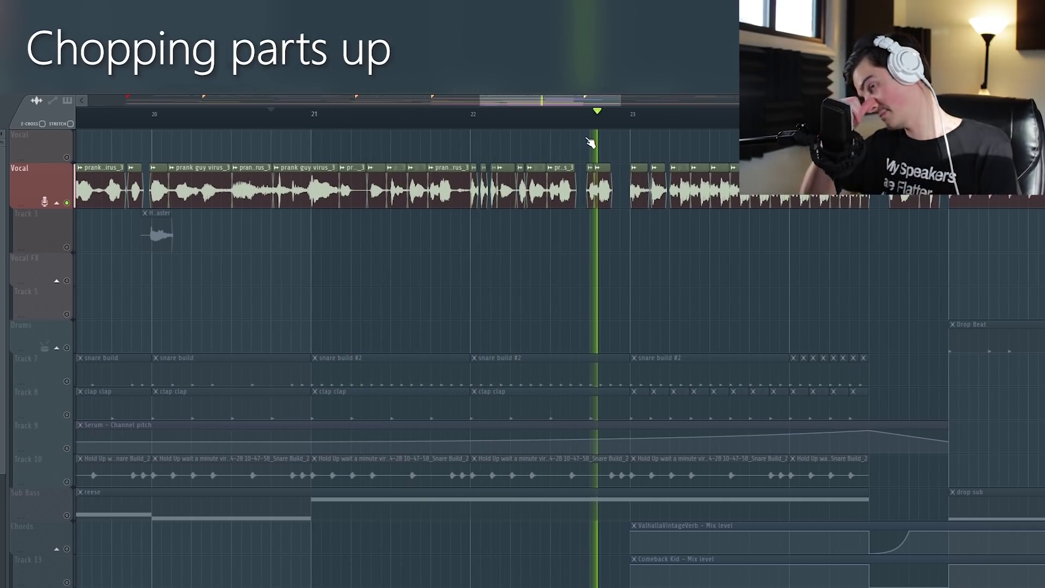
key(space)
Play the chopped vocal clips again from the start of bar 22
scroll(426, 116, up, 4)
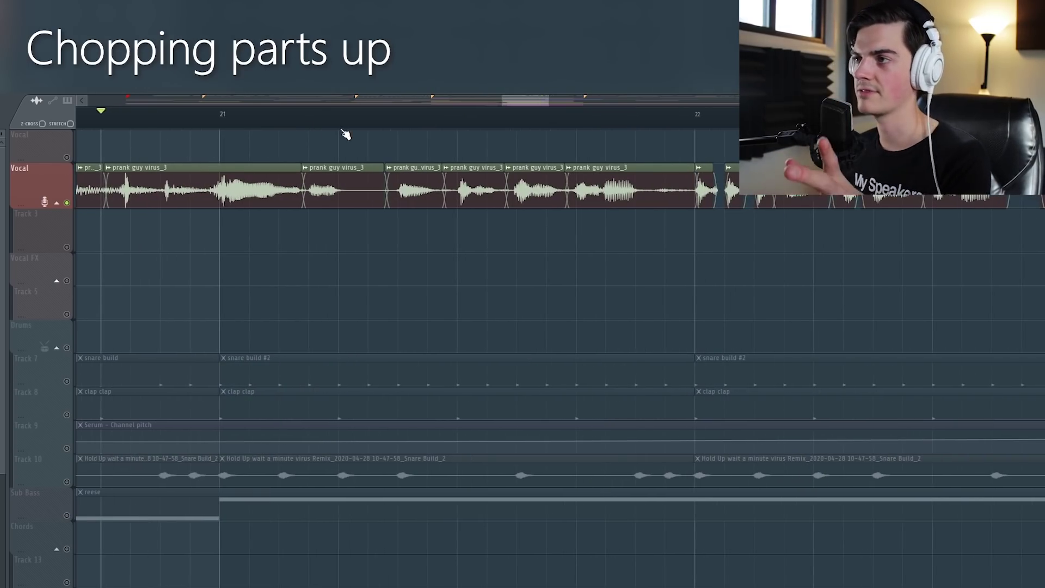
scroll(367, 118, down, 2)
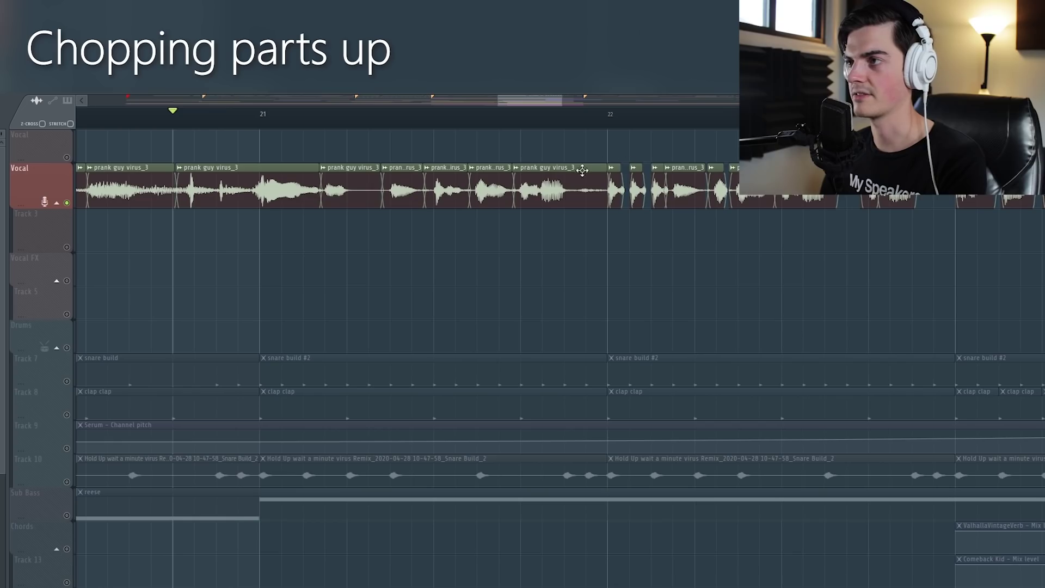
key(space)
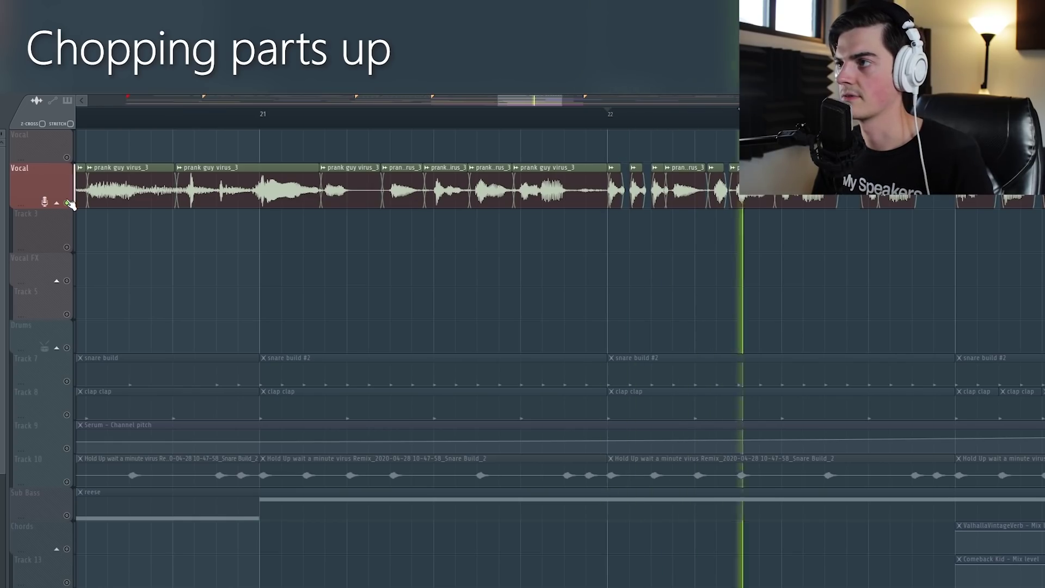
key(space)
scroll(551, 102, down, 2)
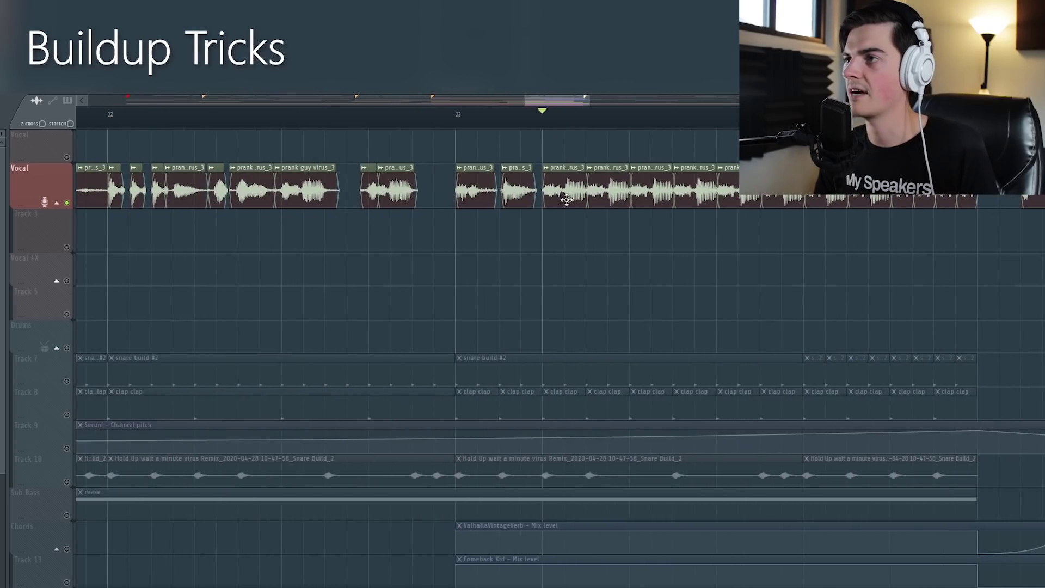
Open the channel settings of the repeated vocal clip in bar 23 and set its time-stretching mode to Stretch
double_click(566, 200)
click(265, 266)
click(270, 245)
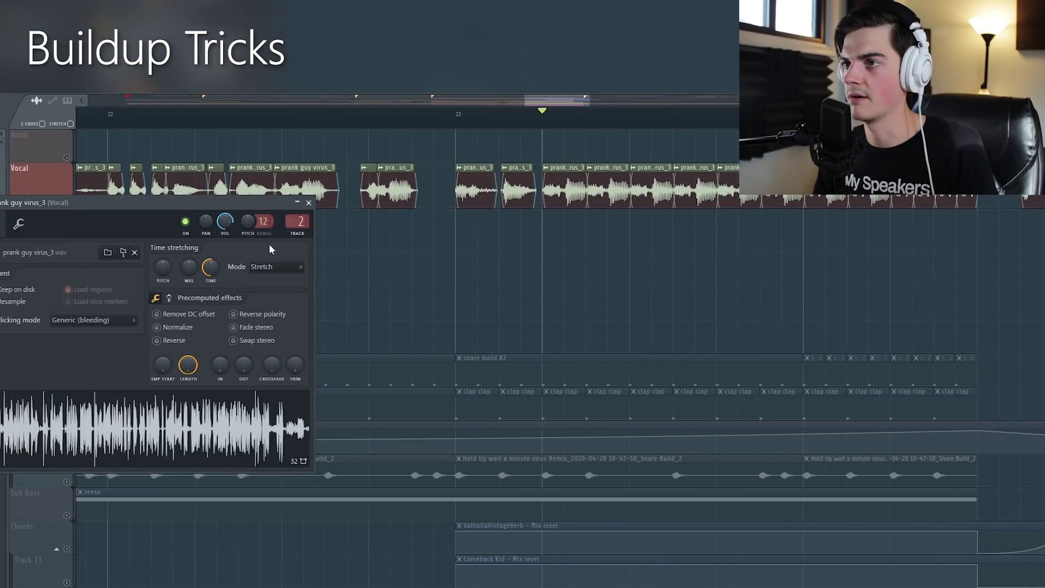
Play the repeated vocal clips from the second beat of bar 23 while trying out the channel's pitch control
key(space)
drag(250, 227, 249, 225)
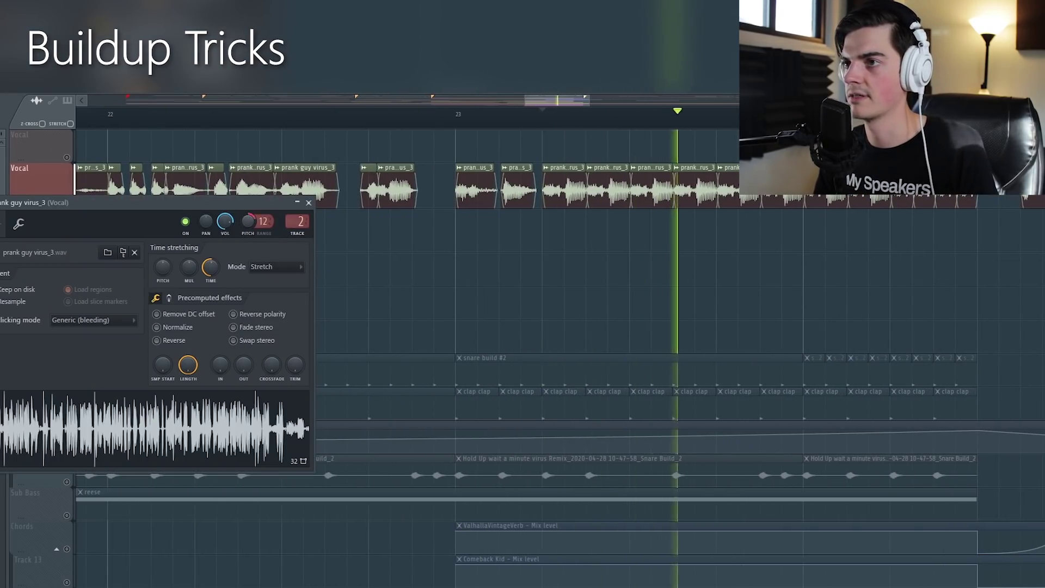
key(space)
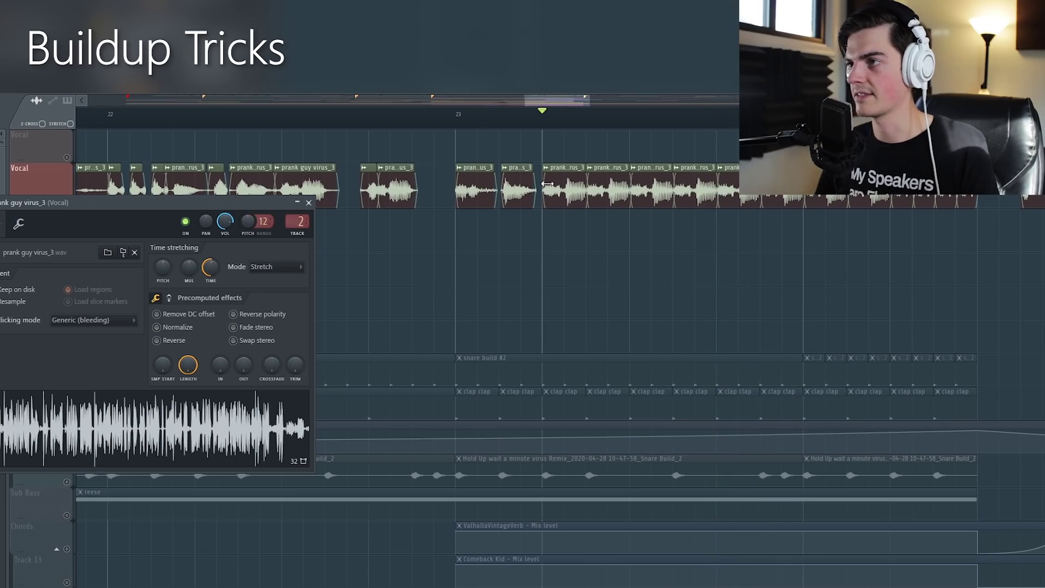
Inspect the vocal's channel pitch automation clip and play the repeated vocal clips from the second beat of bar 23 with the channel settings open
scroll(589, 126, down, 3)
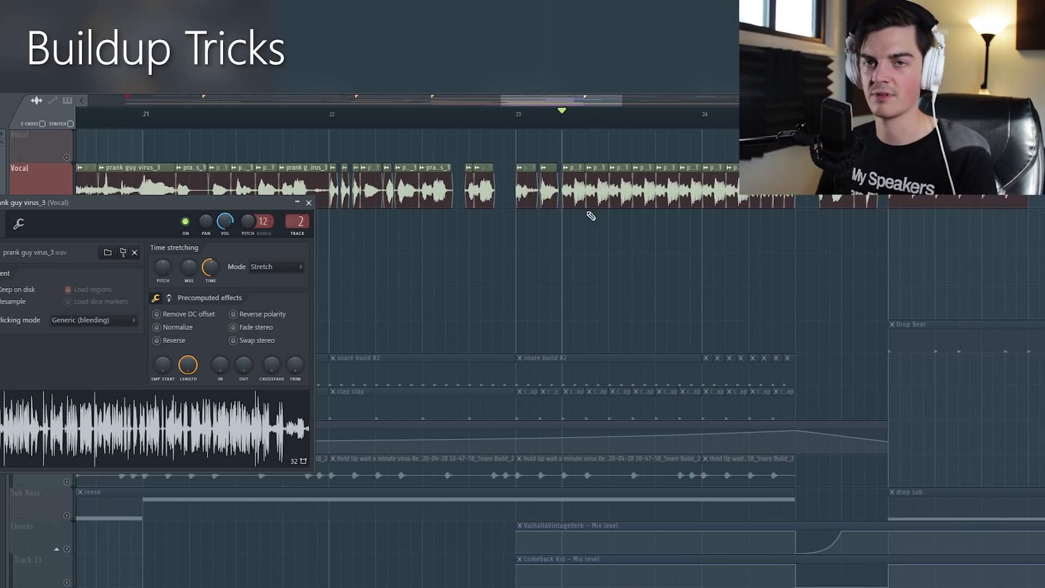
key(Escape)
scroll(566, 126, down, 2)
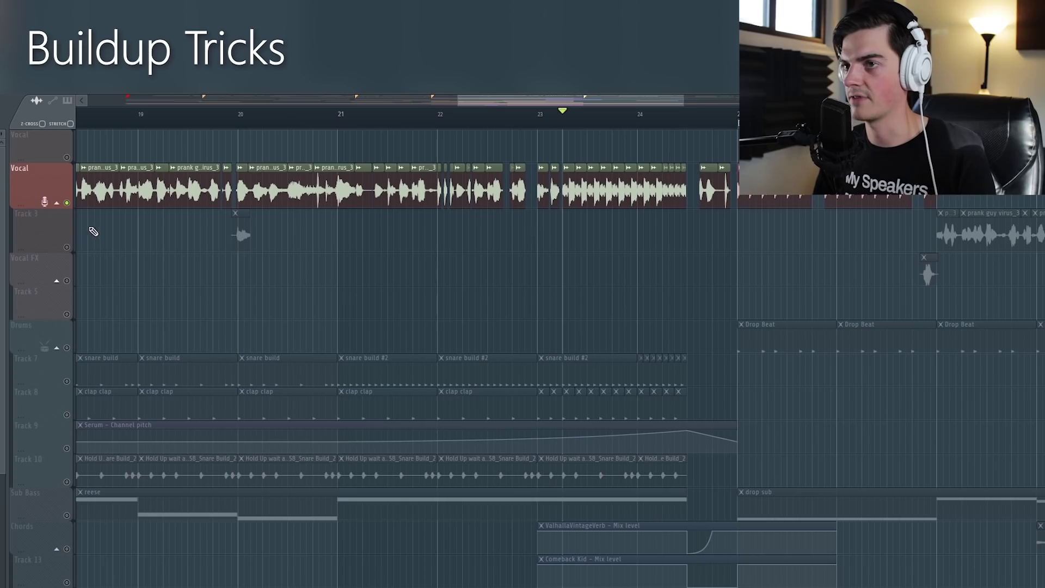
scroll(76, 210, down, 10)
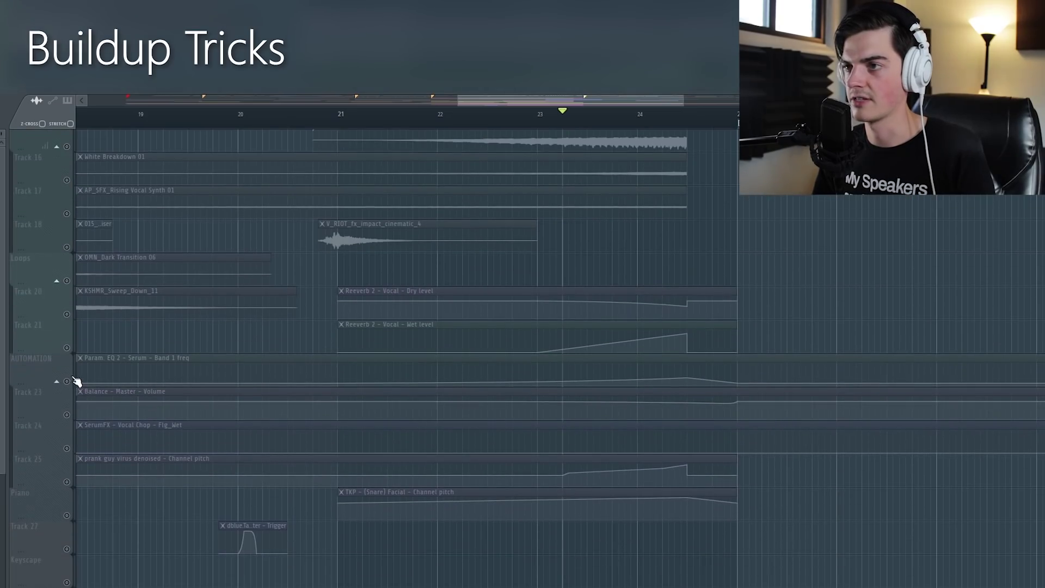
scroll(74, 354, up, 10)
double_click(240, 234)
key(space)
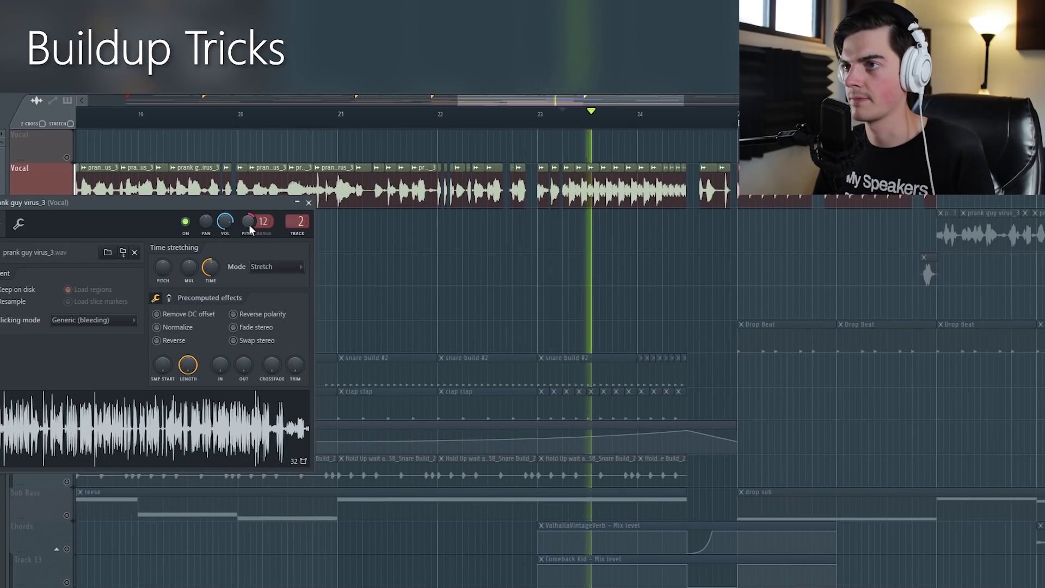
key(space)
Review the Reeverb 2 dry and wet level automation and play the end of the buildup with the Vocal track's Fruity Reeverb 2 open
scroll(496, 410, down, 10)
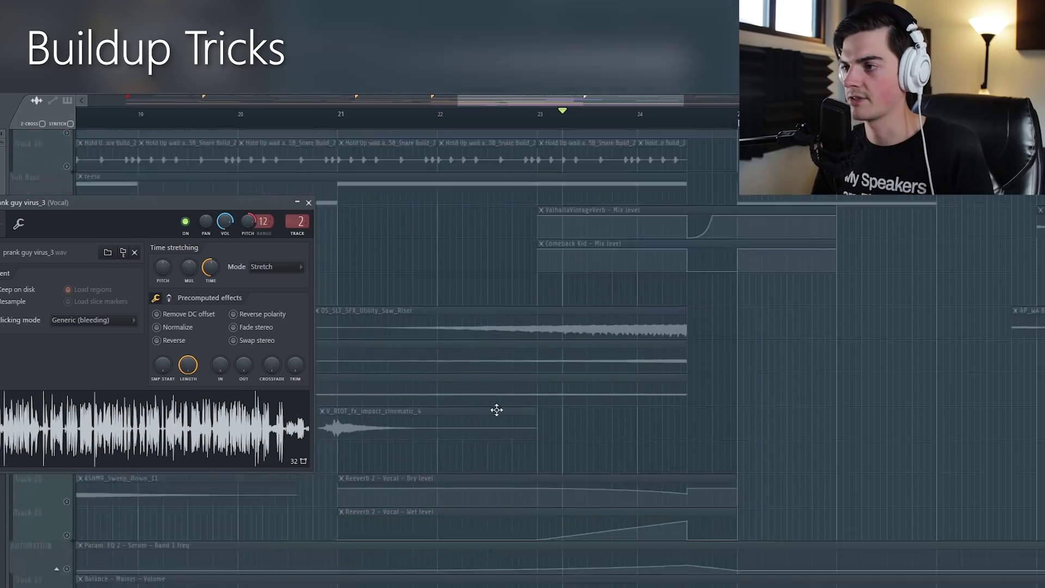
scroll(496, 410, down, 3)
click(309, 203)
drag(70, 414, 69, 384)
key(F9)
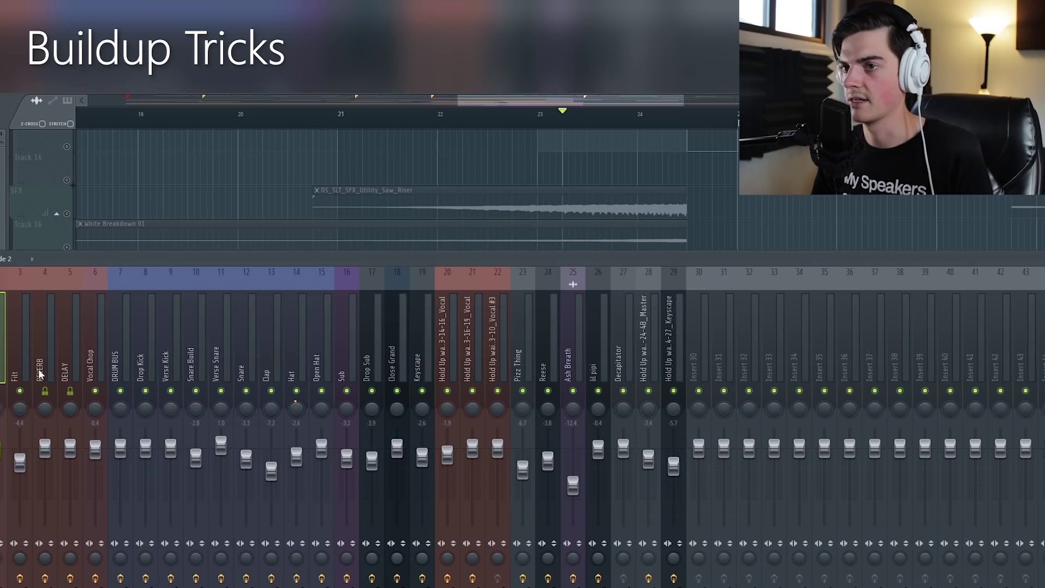
key(space)
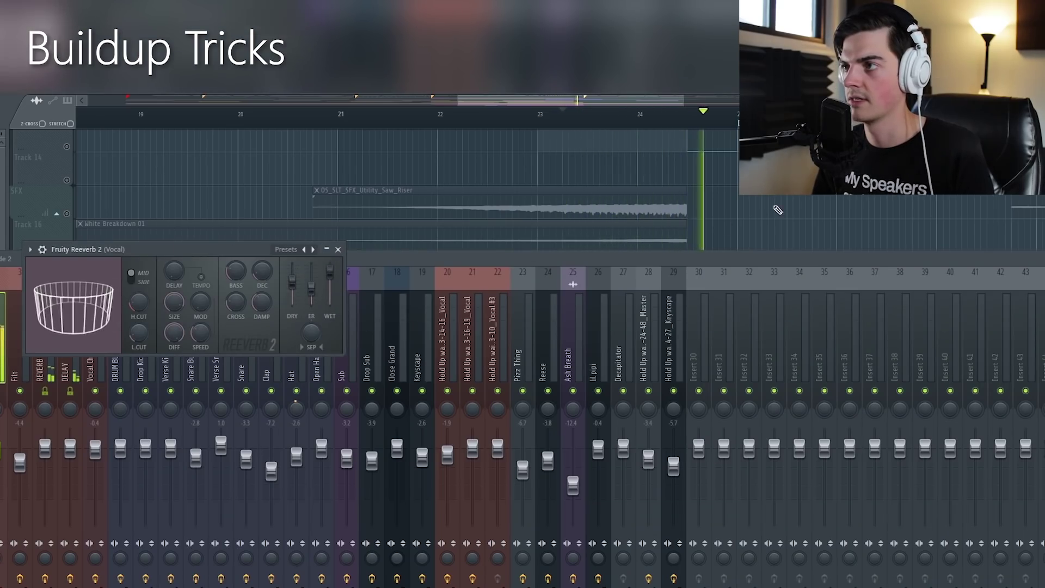
key(space)
key(F9)
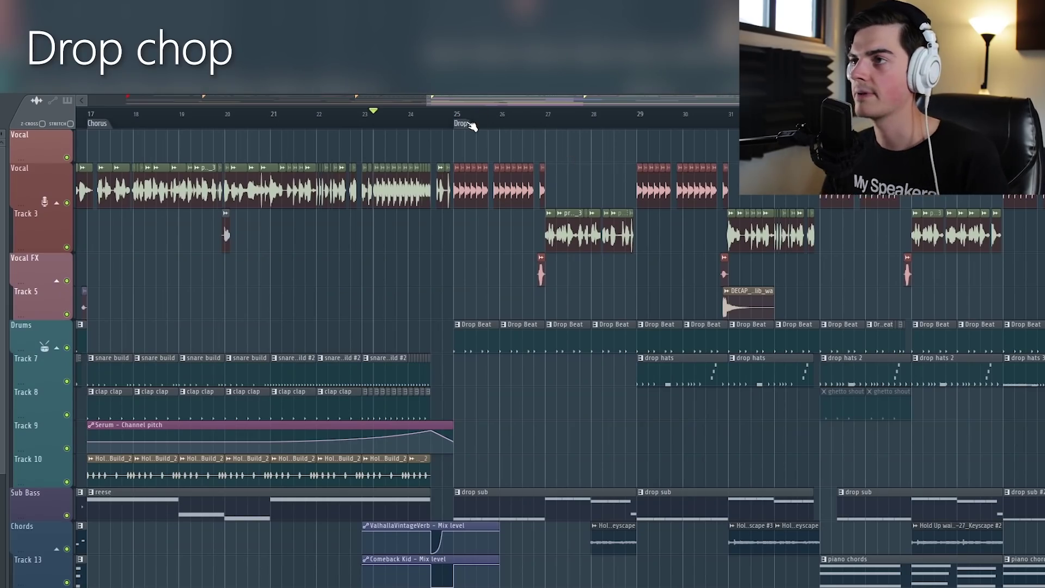
Move the playhead to the Drop marker at bar 25 and look closely at the chopped vocal clips there
click(461, 123)
scroll(571, 175, up, 3)
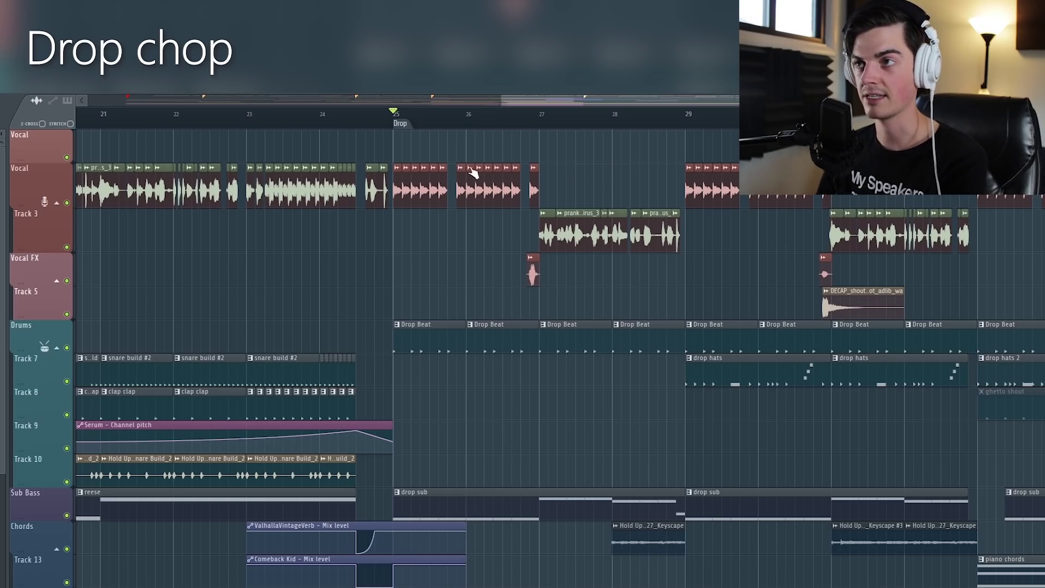
scroll(440, 124, up, 3)
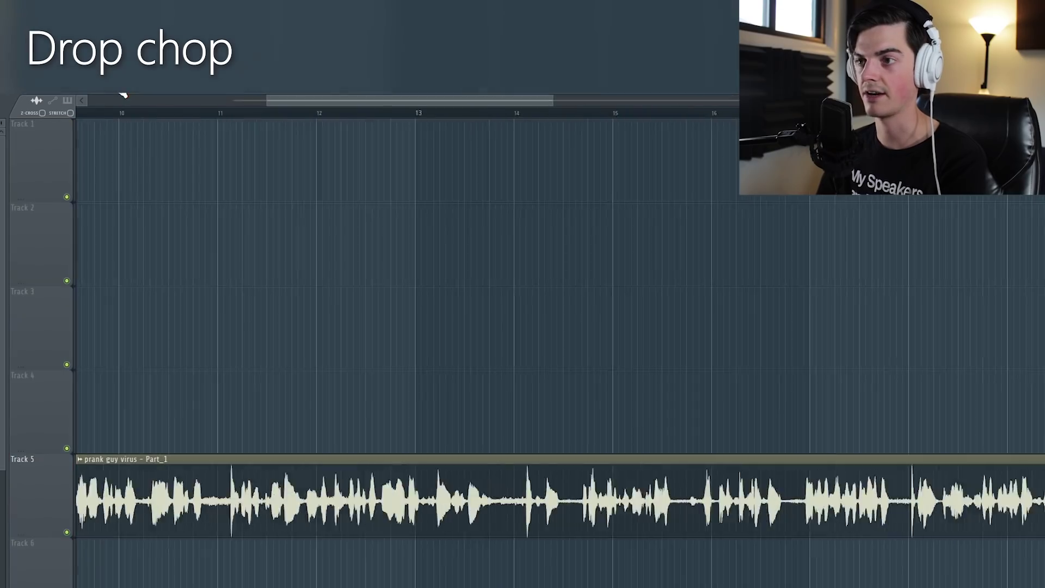
Play the raw prank guy virus - Part_1 recording from late in bar 13 to find the chop's source phrase
scroll(454, 158, down, 3)
click(446, 117)
key(space)
scroll(508, 114, up, 3)
key(space)
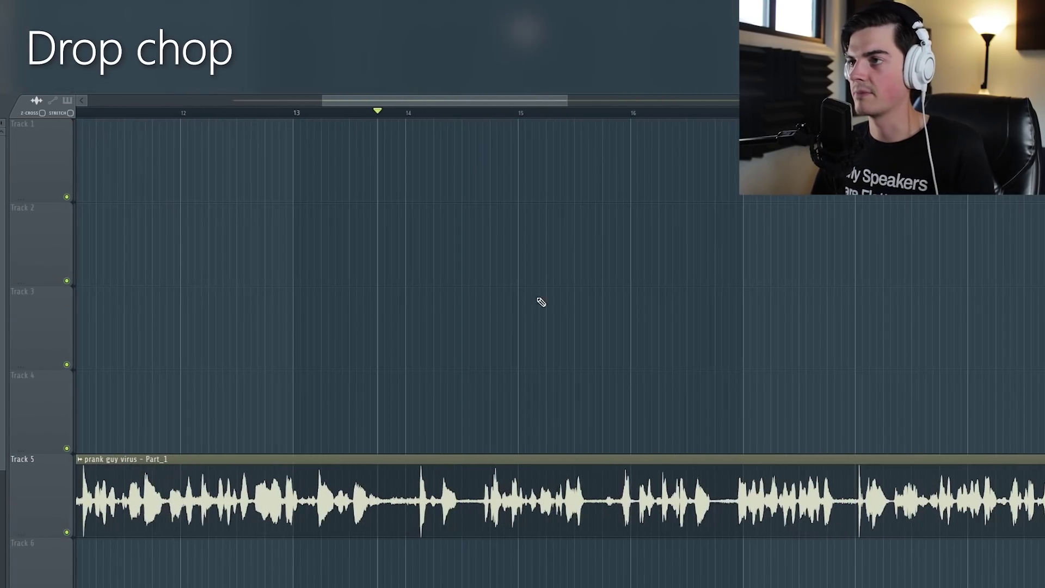
Continue searching the raw recording for the source phrase by playing it around bars 17 and 18
drag(517, 102, 556, 105)
click(553, 114)
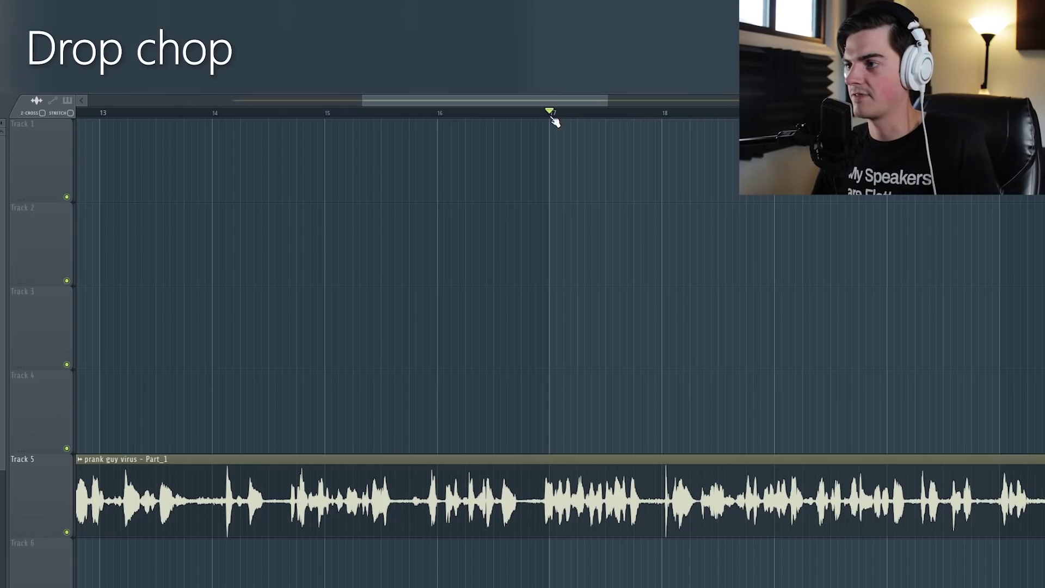
scroll(556, 114, down, 3)
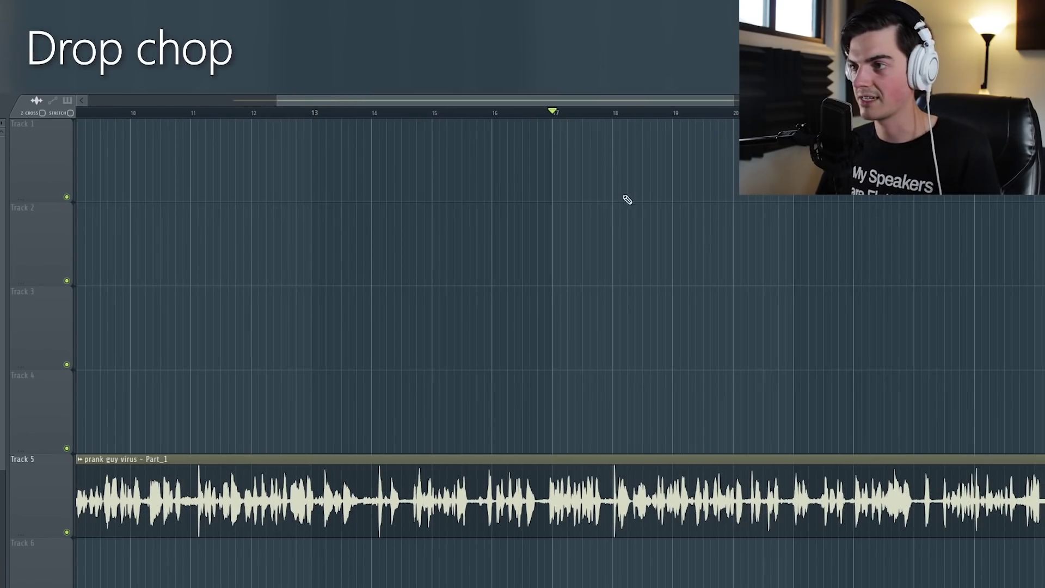
scroll(634, 114, up, 5)
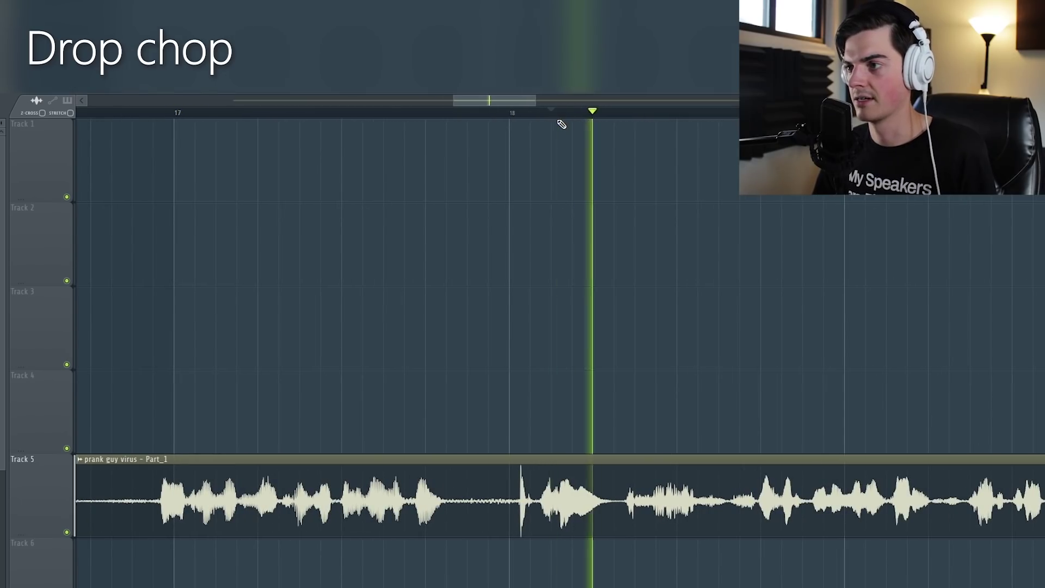
scroll(562, 116, up, 3)
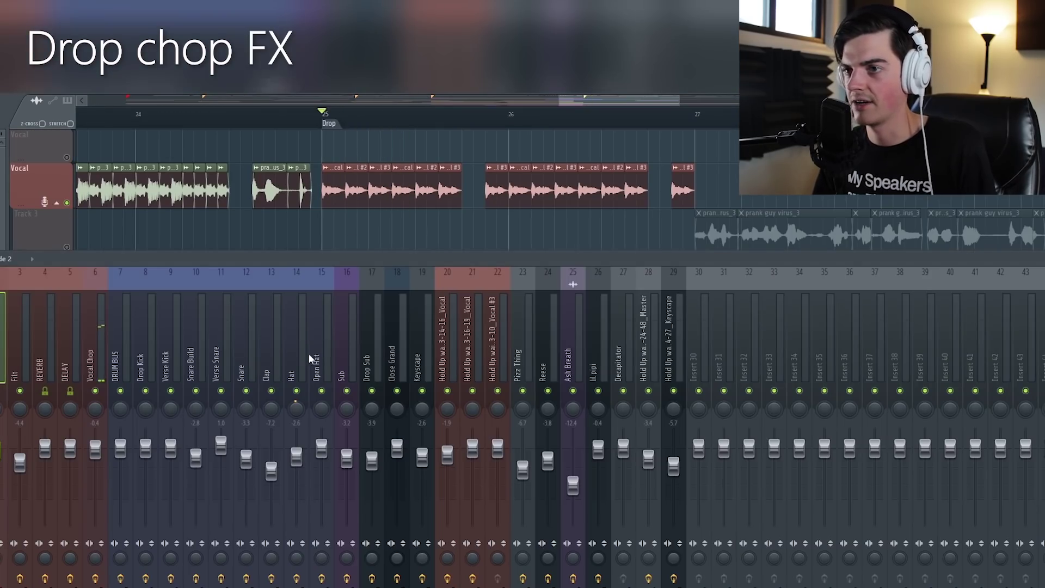
Select the Vocal Chop mixer track and play the drop with its Fruity Fast Dist and Multiband Compressor open
click(98, 374)
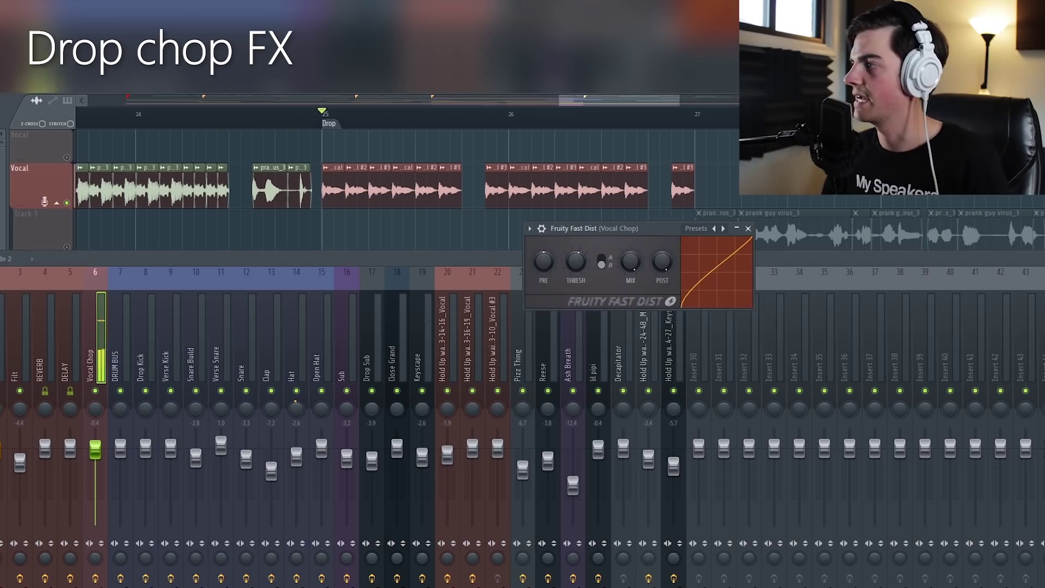
key(space)
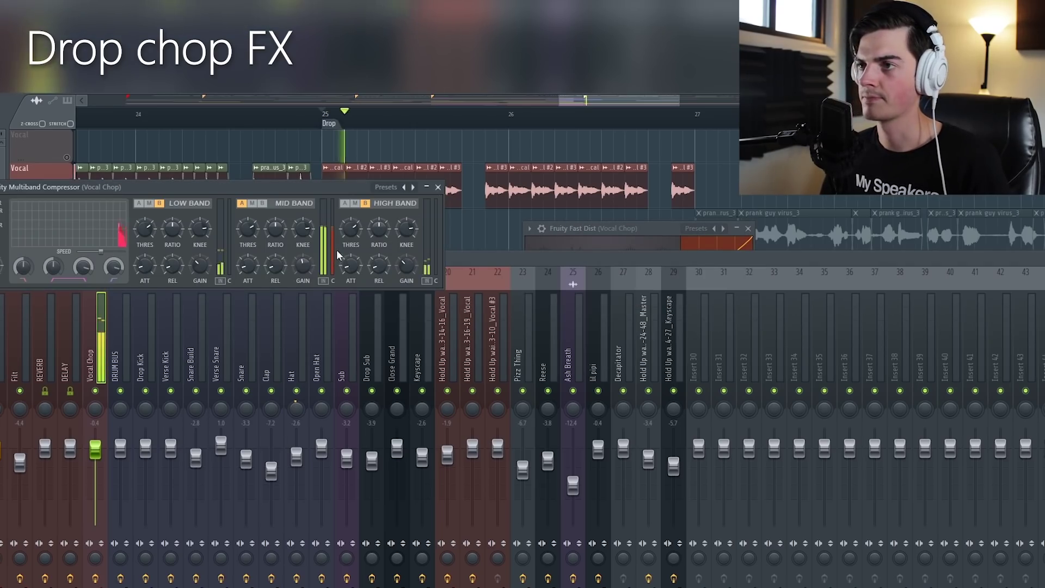
key(space)
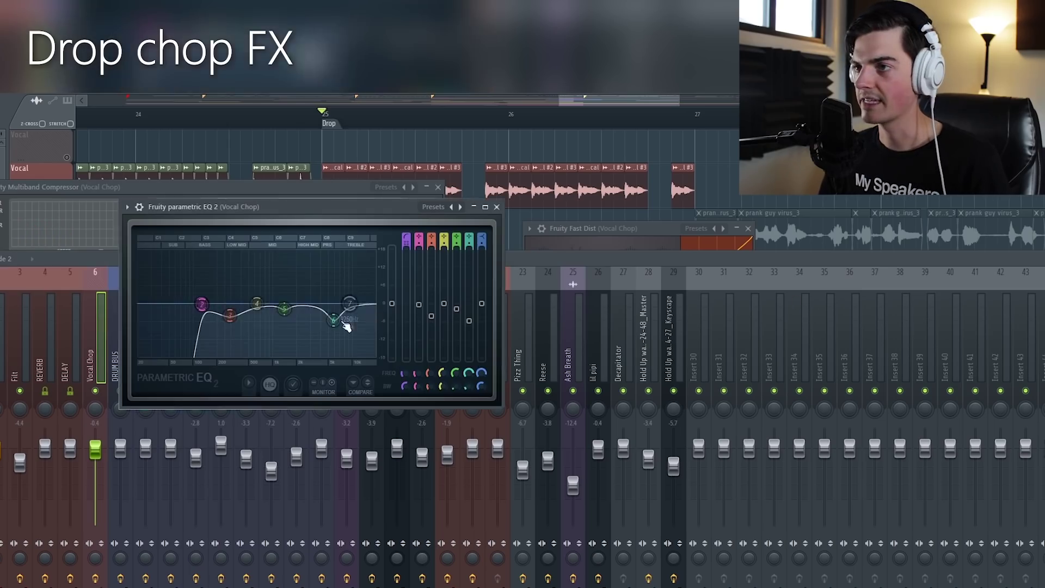
Play the drop chops while reviewing the Vocal Chop track's Fruity parametric EQ 2 and the Effector's Delay effect
key(space)
key(space)
key(space)
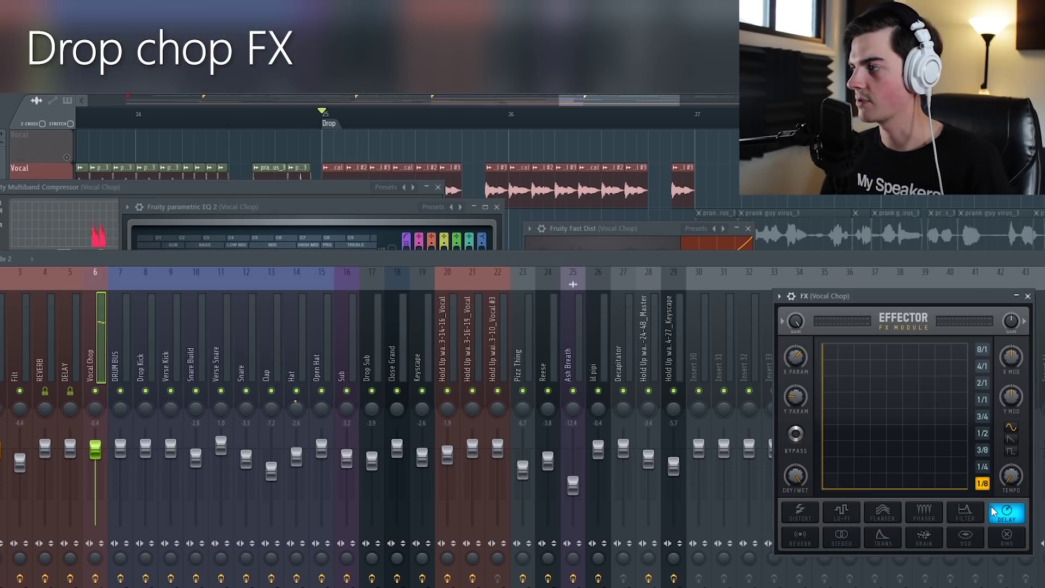
drag(838, 295, 630, 254)
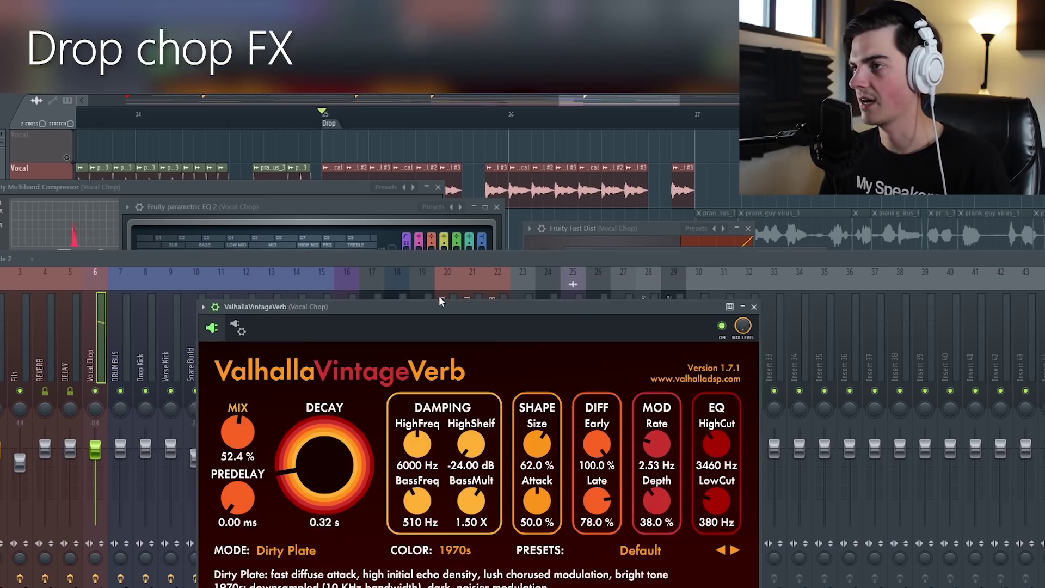
Bring the Vocal Chop track's ValhallaVintageVerb fully into view and play the drop chops through it
drag(440, 298, 395, 250)
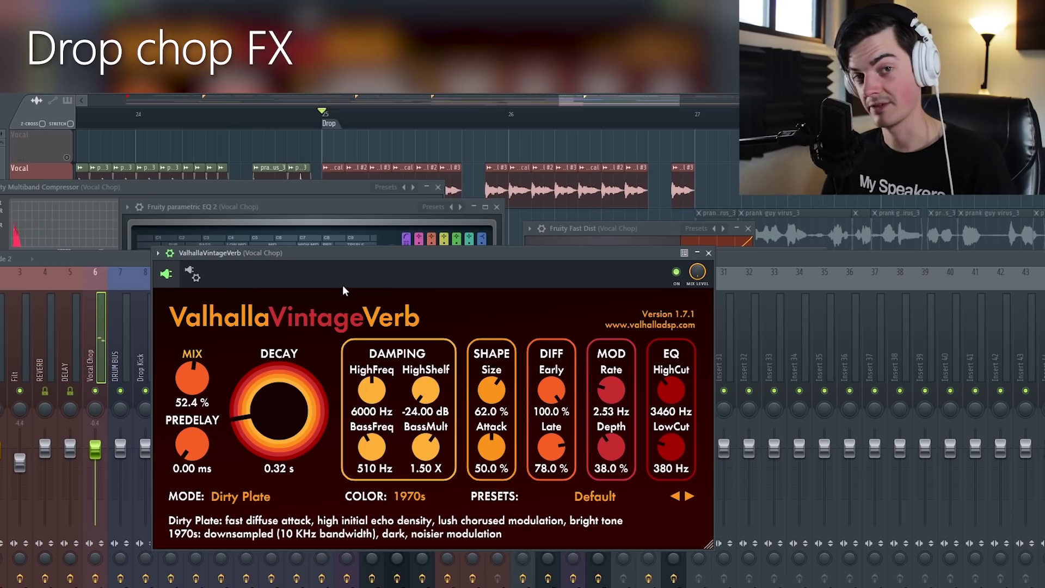
key(space)
key(space)
key(F9)
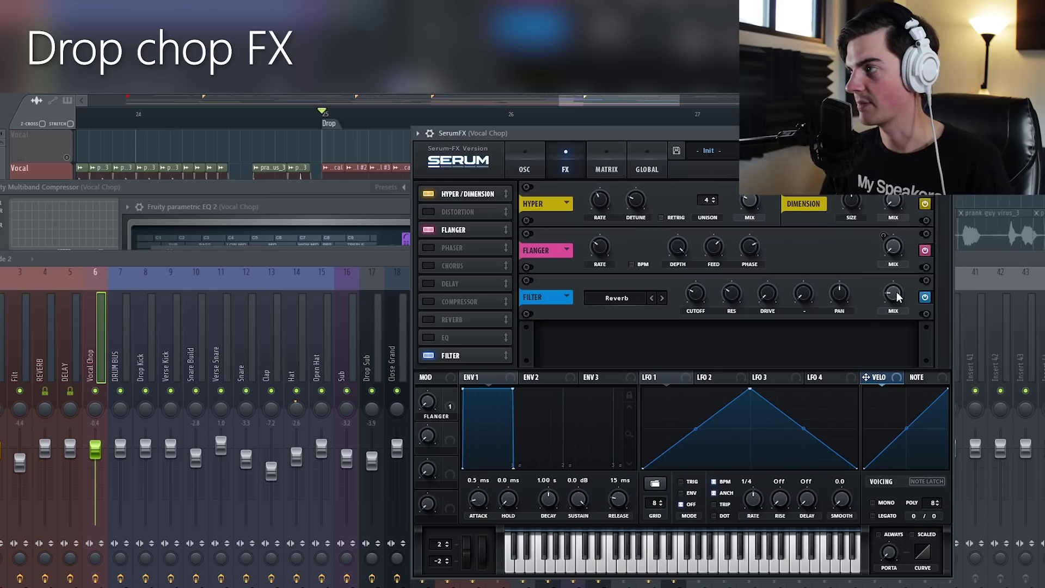
Play the drop chops through SerumFX on the Vocal Chop track and nudge the Flanger's mix amount
key(space)
key(space)
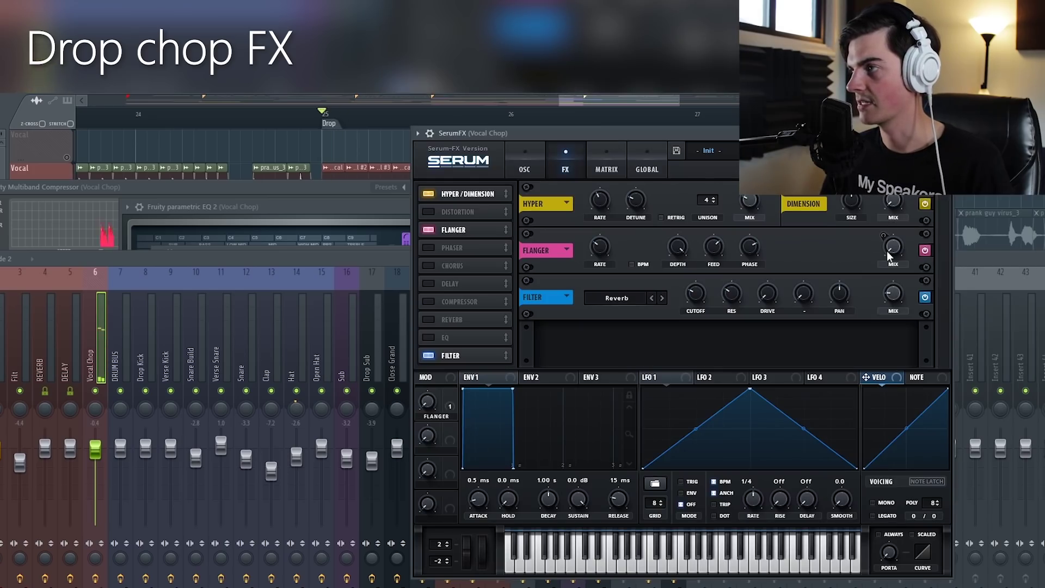
key(space)
mouse_move(893, 249)
mouse_down()
mouse_move(893, 168)
mouse_move(893, 246)
mouse_up()
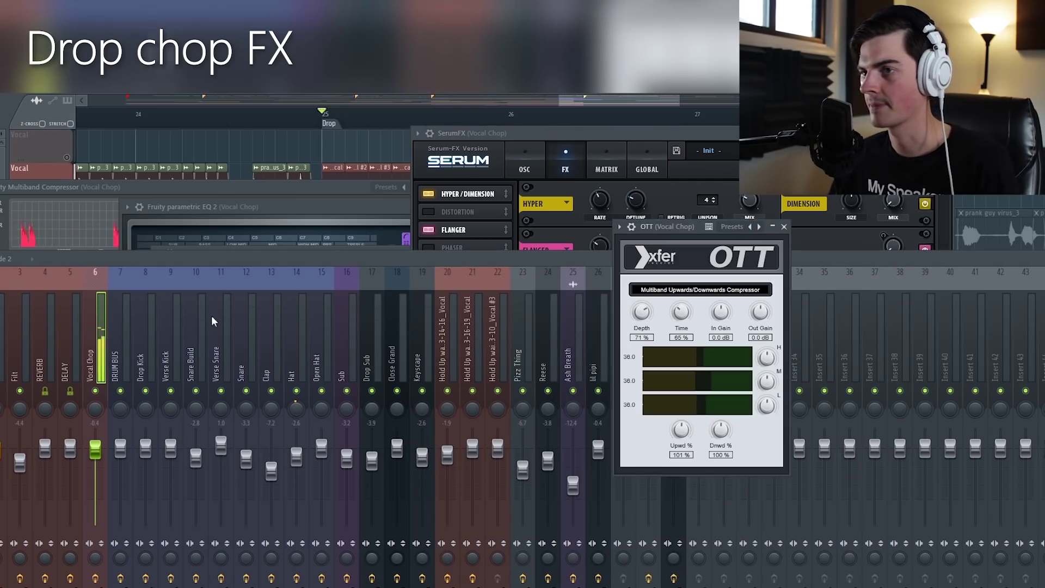
Return the playhead to the Drop marker and unsolo the main Vocal track so all playlist tracks are active
click(334, 114)
scroll(335, 115, down, 5)
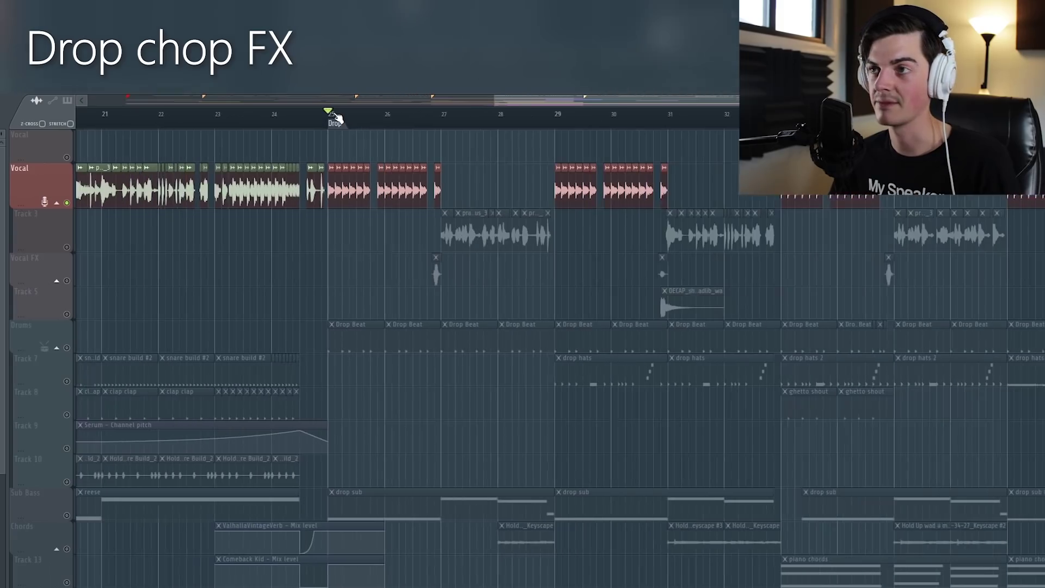
right_click(66, 202)
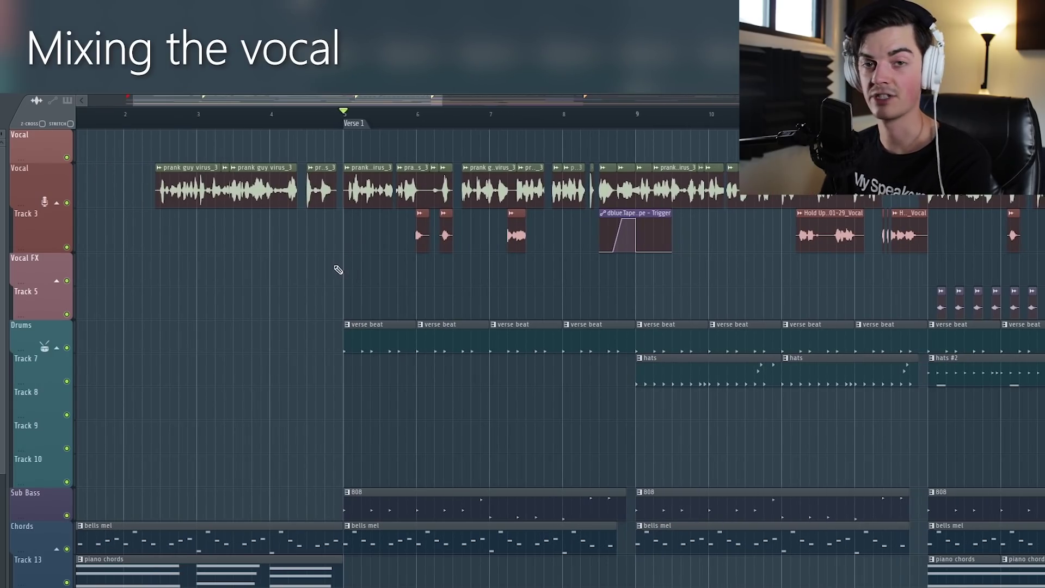
Solo the main Vocal track in the Verse 1 section at bar 5
scroll(341, 228, down, 2)
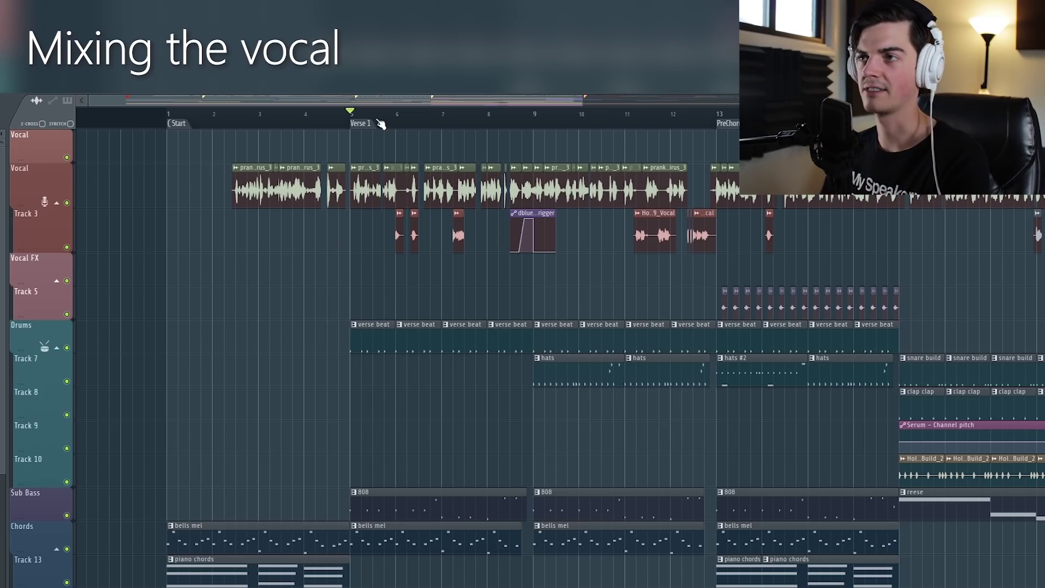
scroll(381, 124, up, 3)
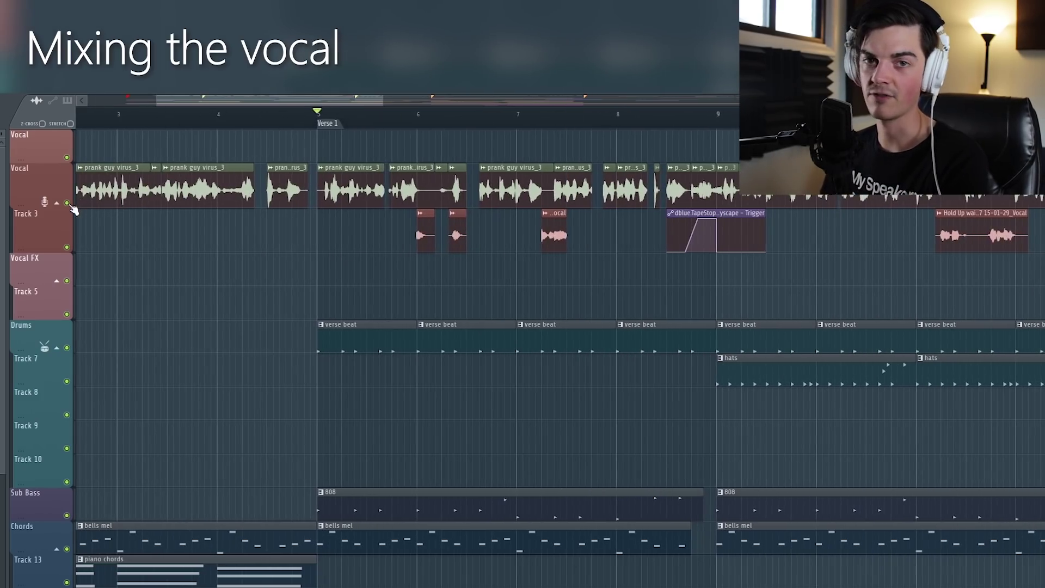
ctrl+click(67, 203)
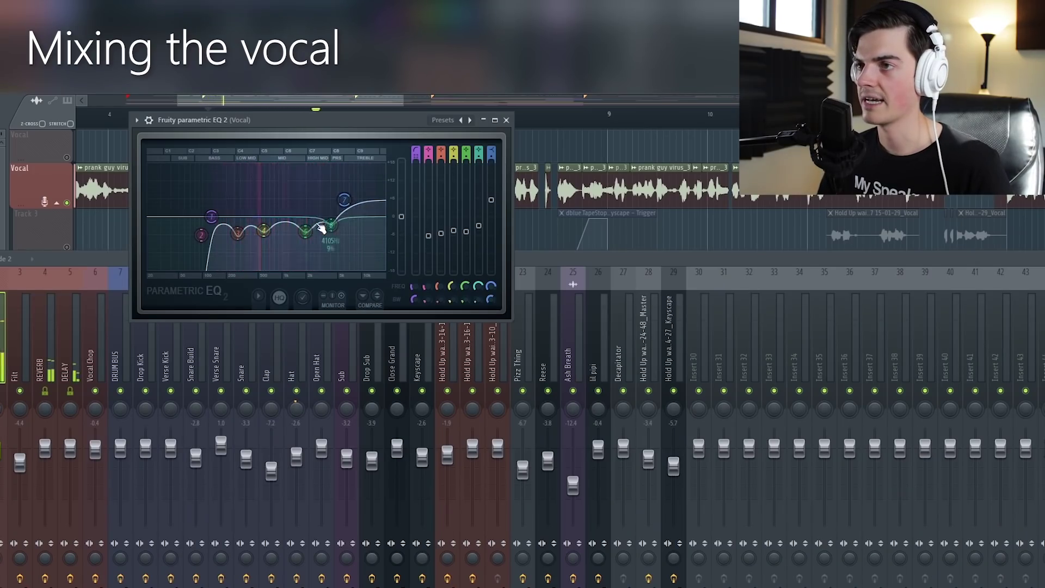
Nudge the upper-mid and low-mid cut bands in the Vocal track's Fruity parametric EQ 2
mouse_move(305, 231)
mouse_down()
mouse_move(307, 189)
mouse_move(305, 231)
mouse_up()
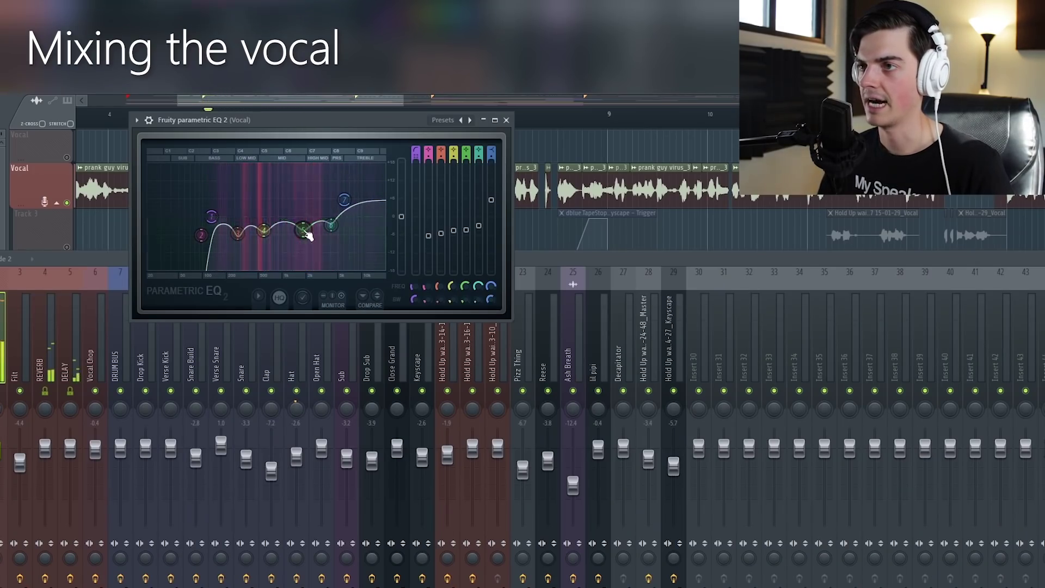
mouse_move(237, 233)
mouse_down()
mouse_move(232, 177)
mouse_move(224, 233)
mouse_move(236, 231)
mouse_up()
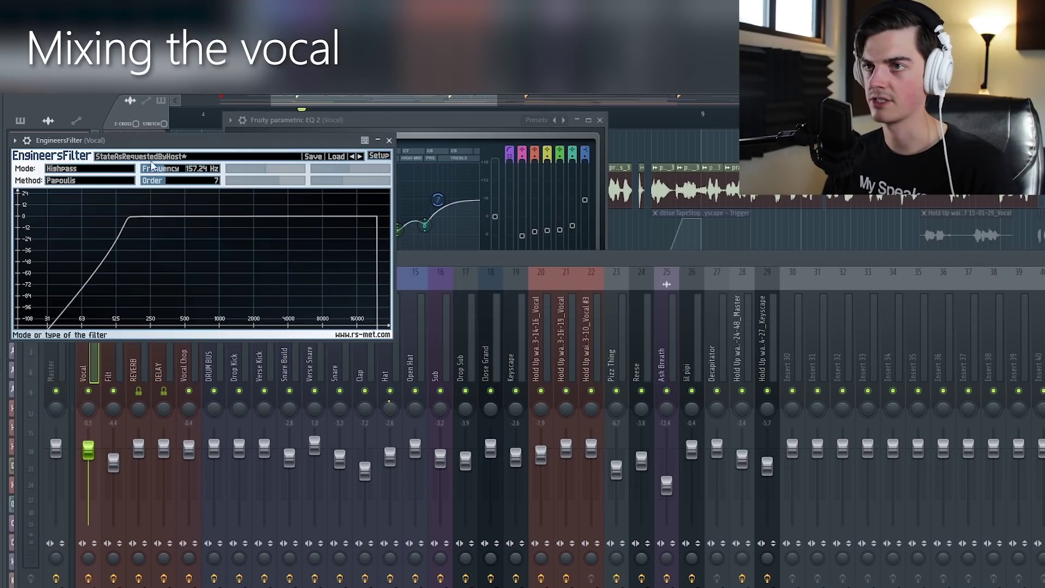
Lay out the Vocal track's Solid Dynamics and GW VoiceCentric plugins in view and set VoiceCentric's Intensity to 67.6
click(793, 270)
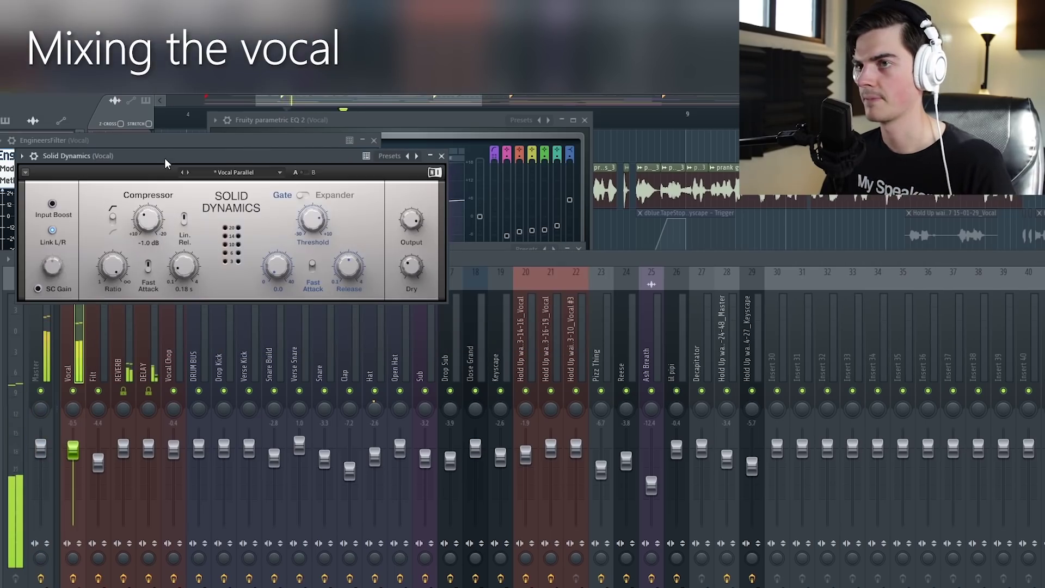
drag(166, 163, 206, 178)
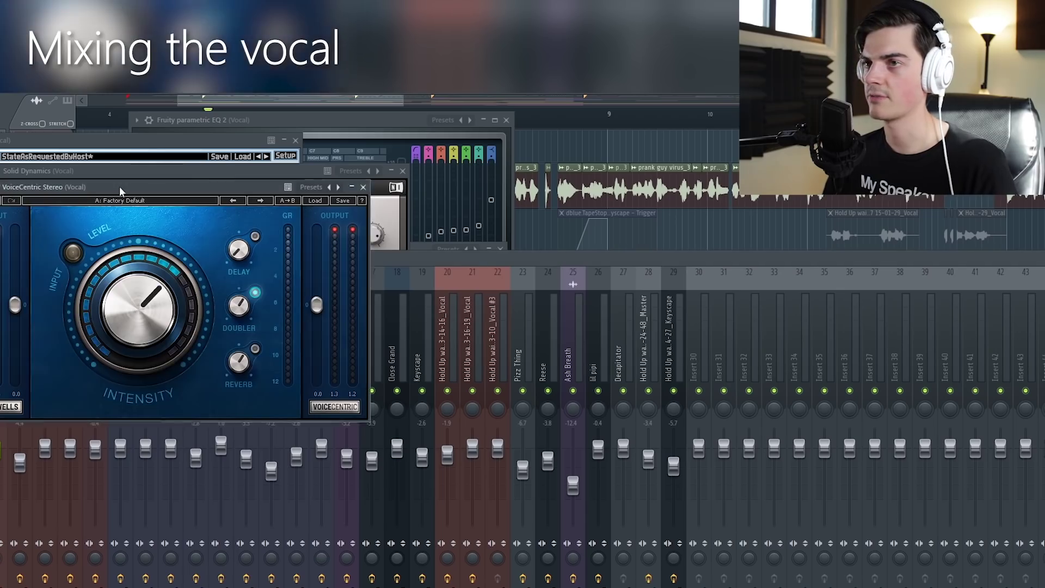
drag(124, 190, 229, 208)
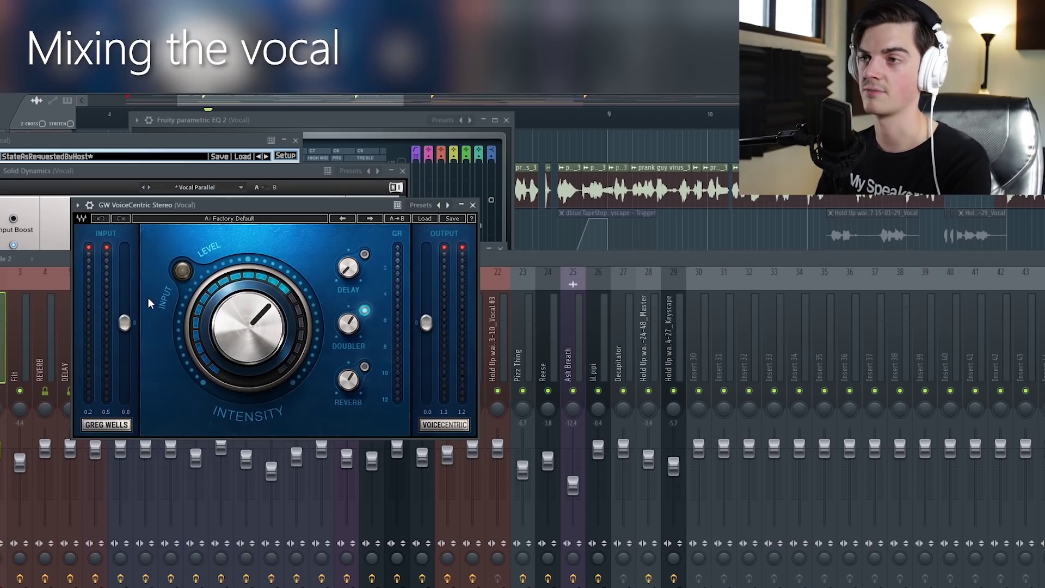
drag(227, 327, 227, 321)
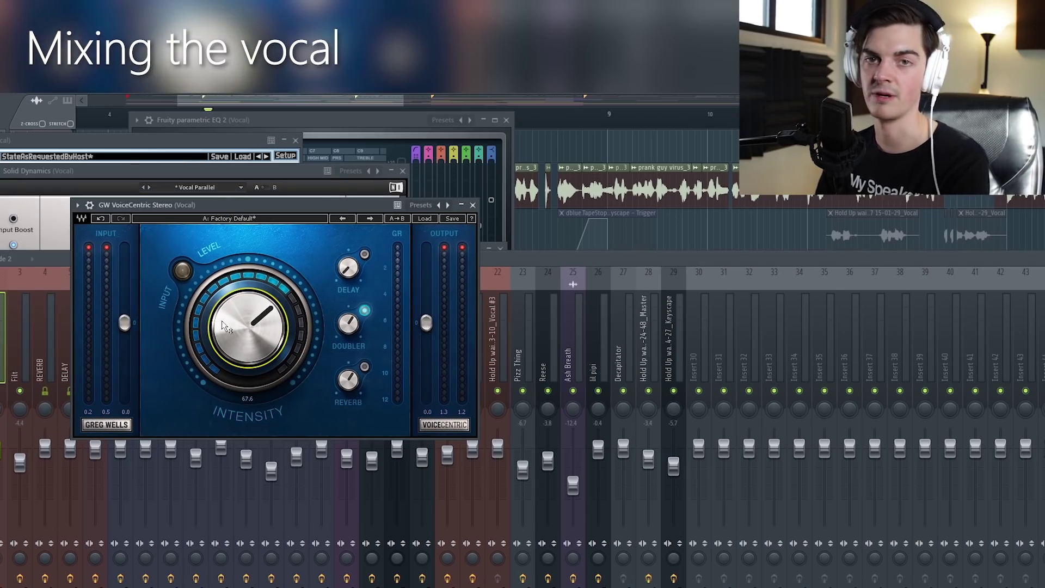
Nudge the 2630 Hz cut band in the Vocal track's Fruity parametric EQ 2 and position the soothe window clear of the other plugins
click(349, 325)
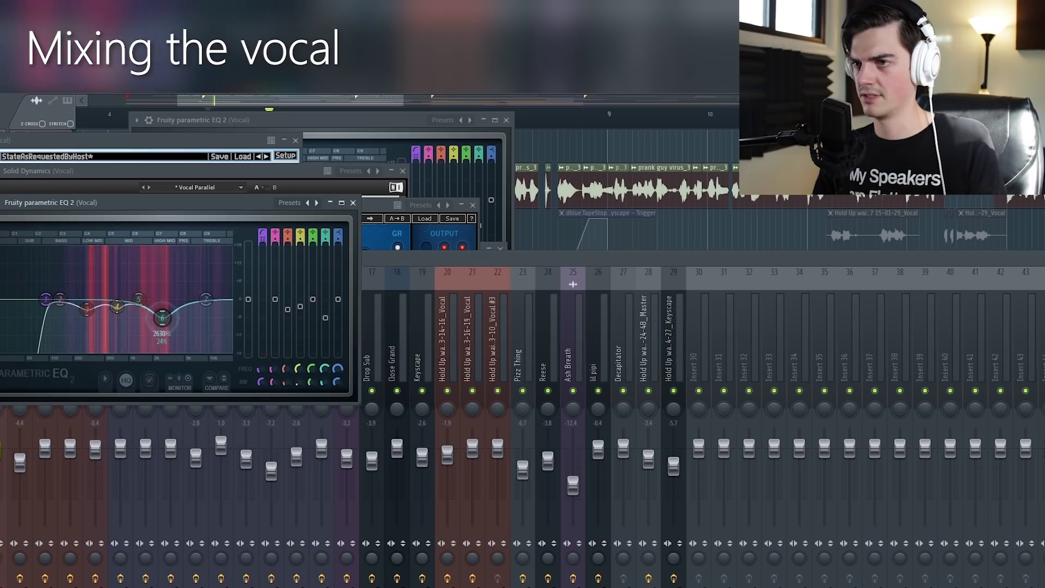
drag(161, 317, 165, 311)
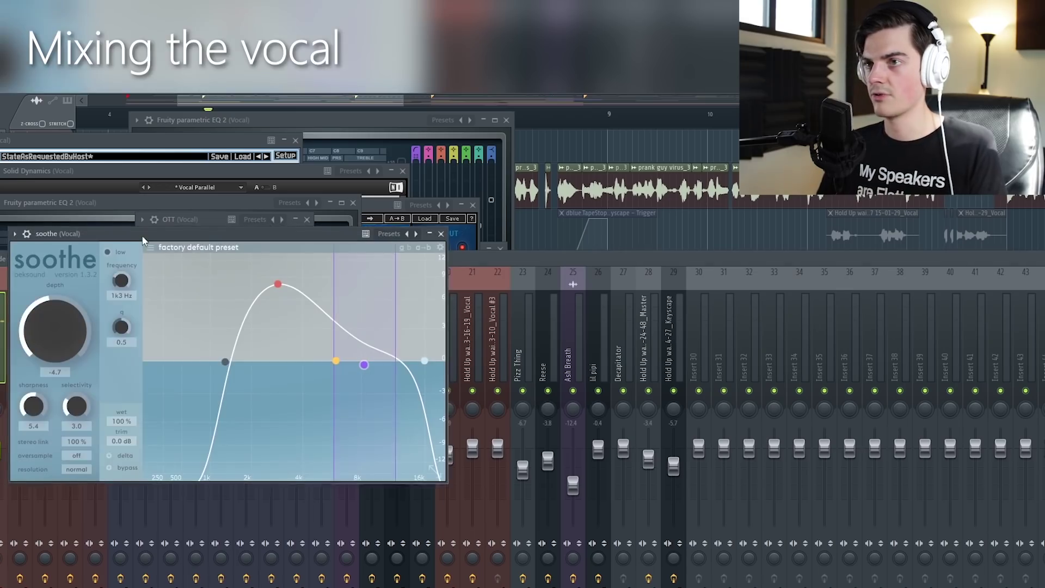
drag(143, 232, 263, 232)
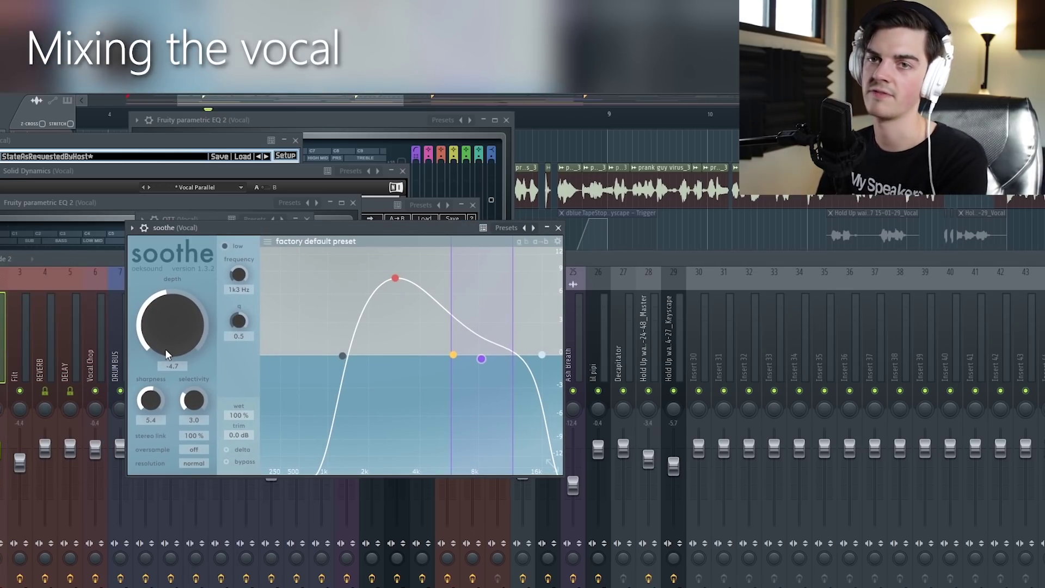
drag(270, 223, 281, 221)
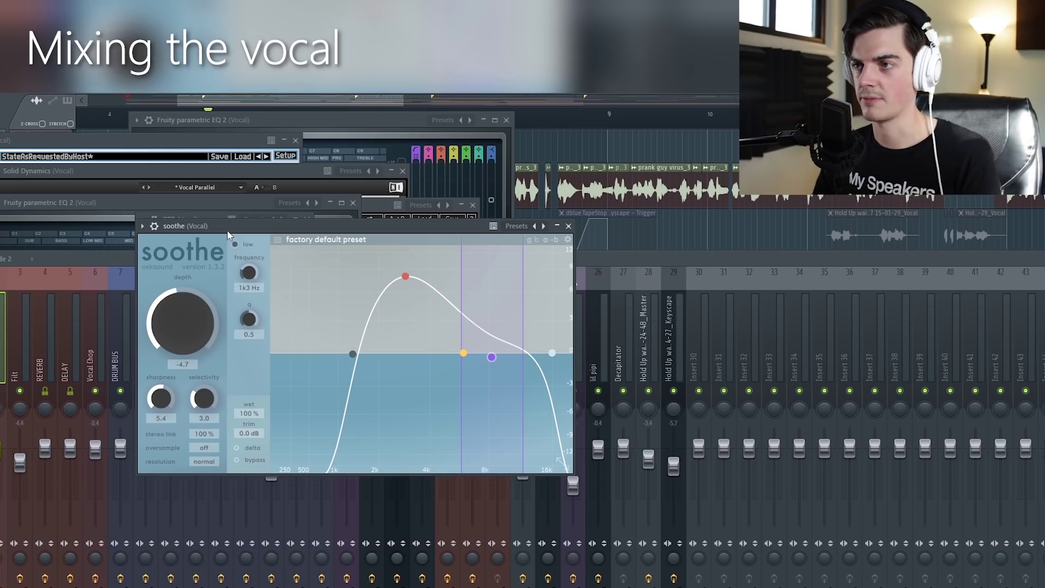
key(space)
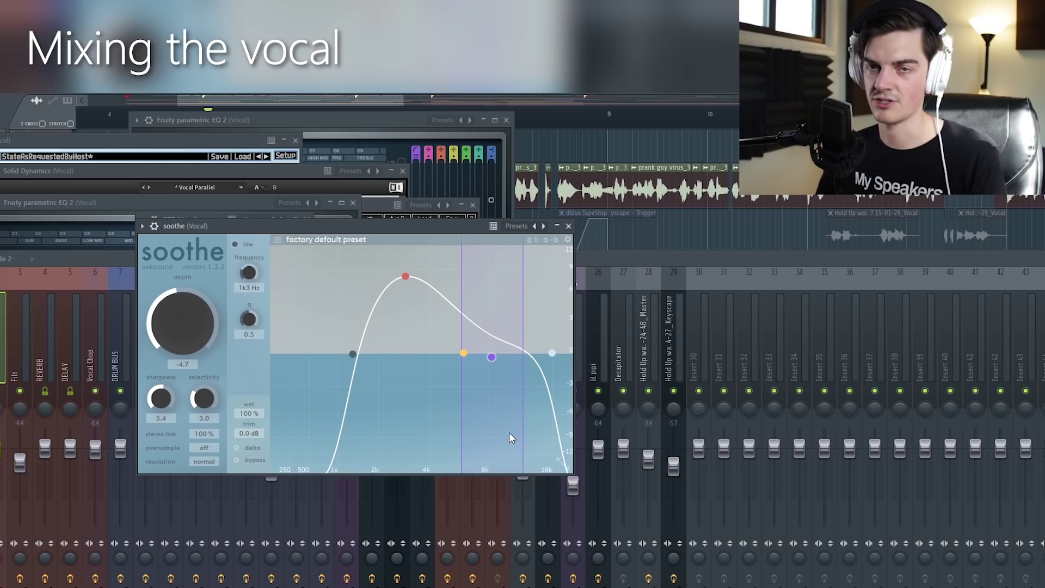
key(F9)
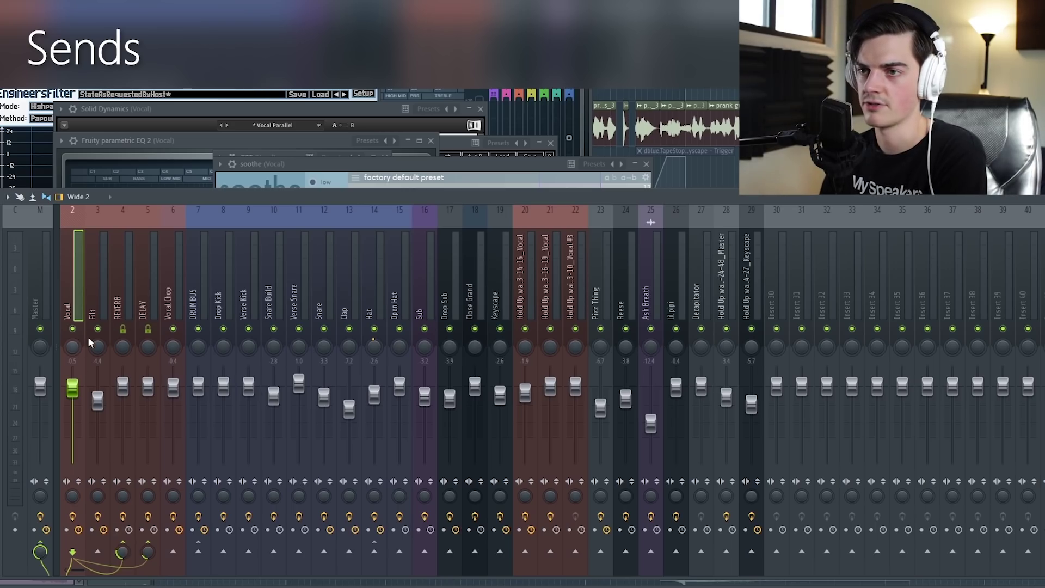
Examine the ValhallaVintageVerb settings on the REVERB send track and reselect the Vocal mixer track to show its sends
click(116, 318)
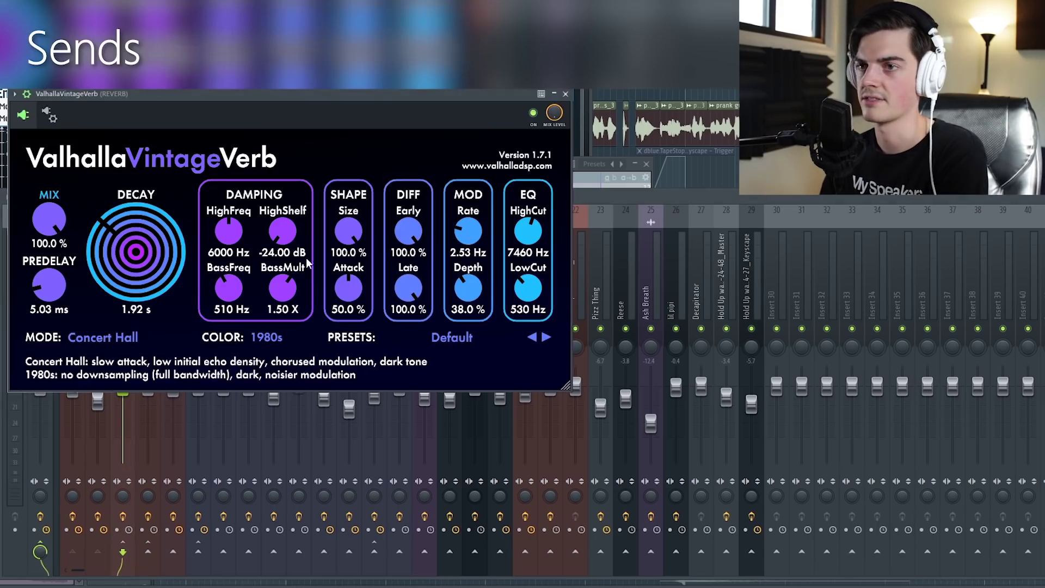
click(659, 202)
click(78, 291)
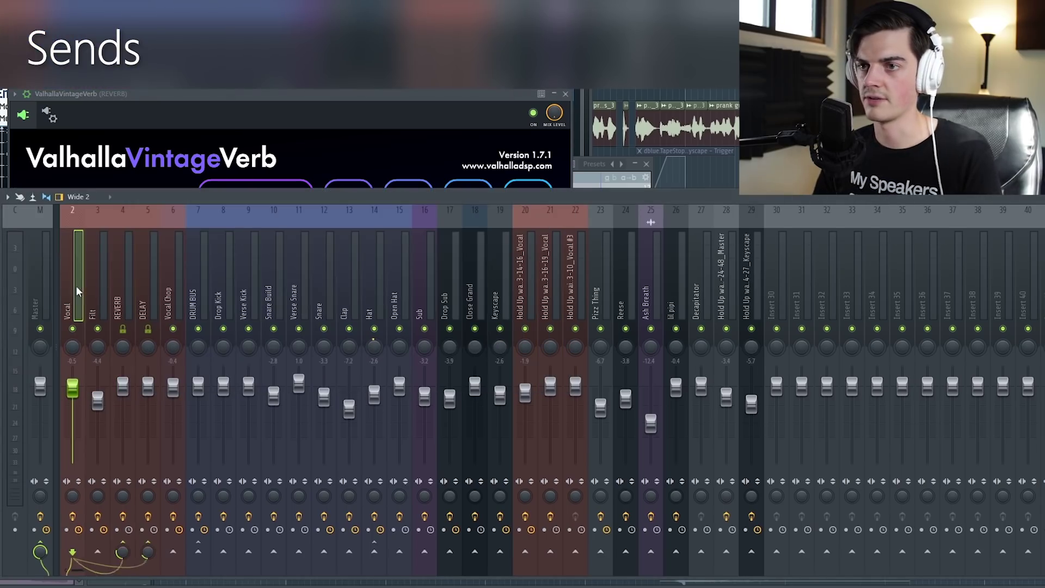
Play the vocal with the DELAY track muted and adjust the Vocal track's send level to REVERB
key(space)
click(147, 328)
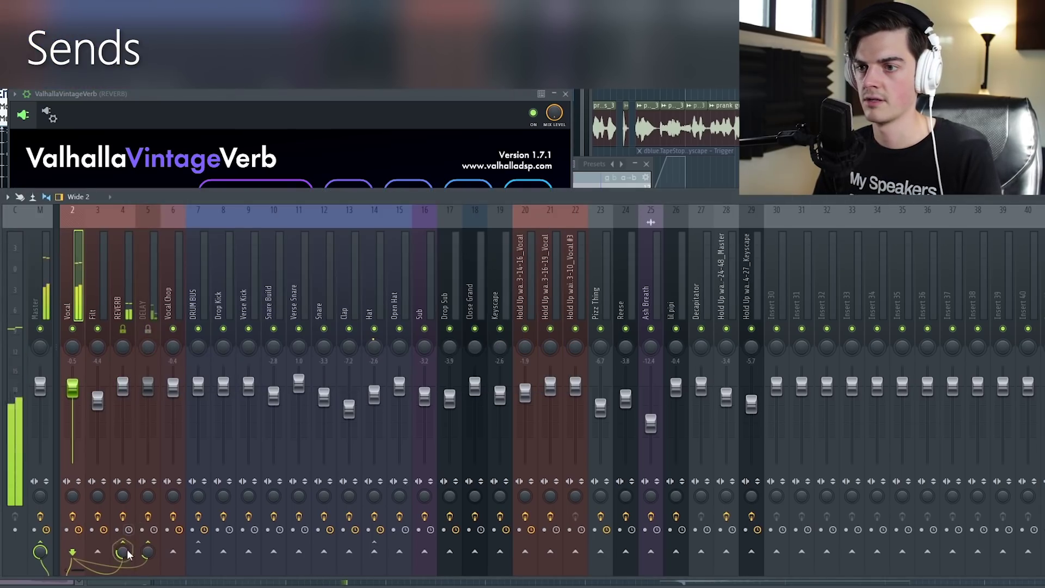
drag(123, 551, 122, 525)
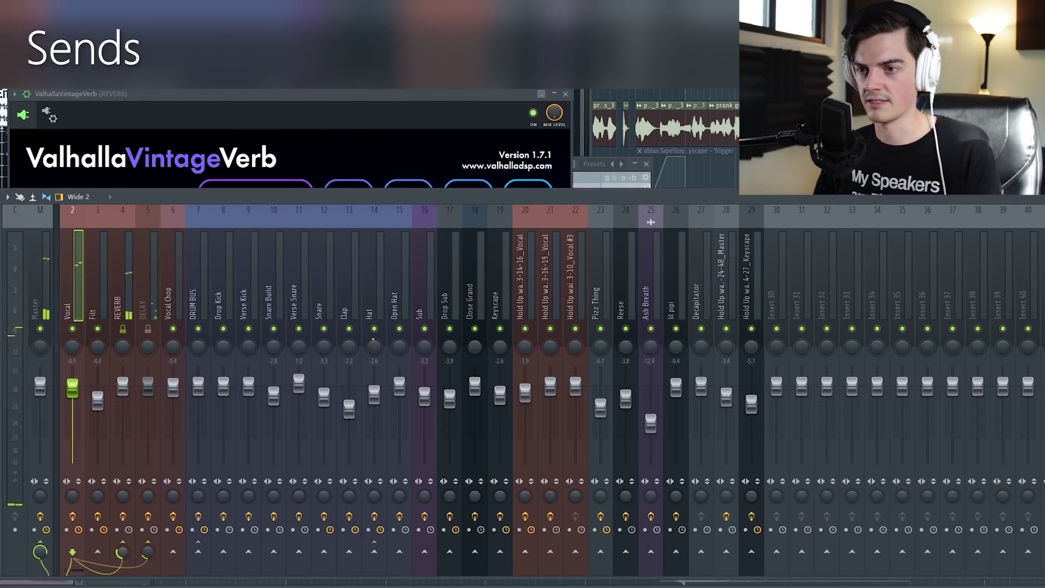
click(119, 302)
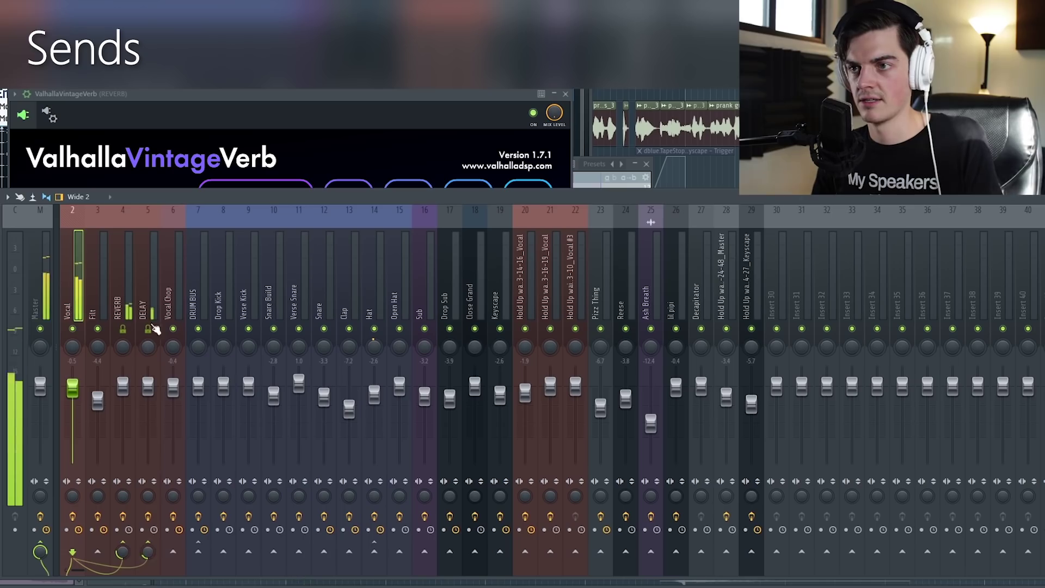
Examine the Comeback Kid delay on the DELAY send track, shift its window aside and return to the mixer
click(153, 318)
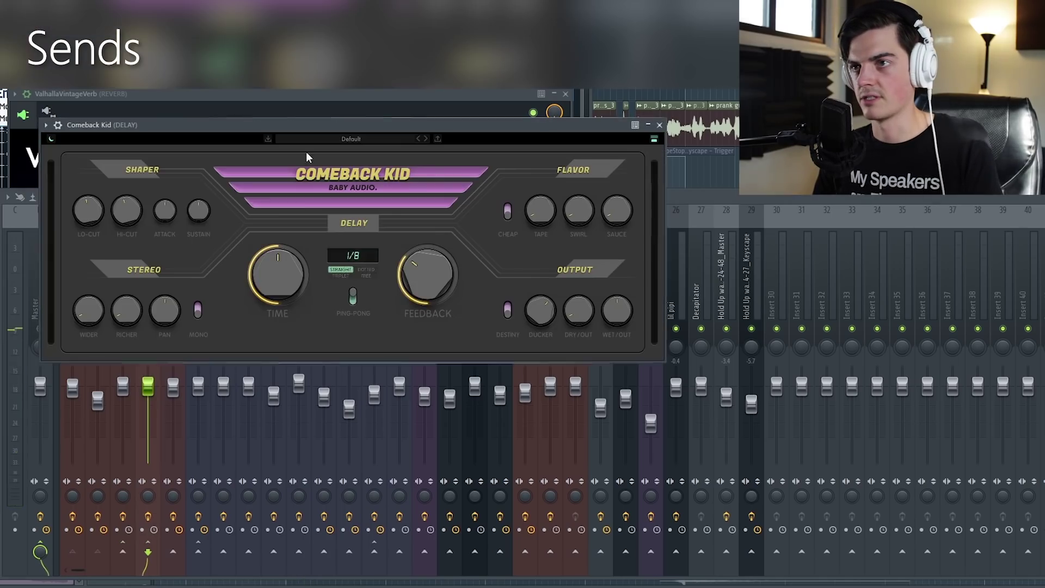
drag(231, 124, 326, 136)
click(755, 206)
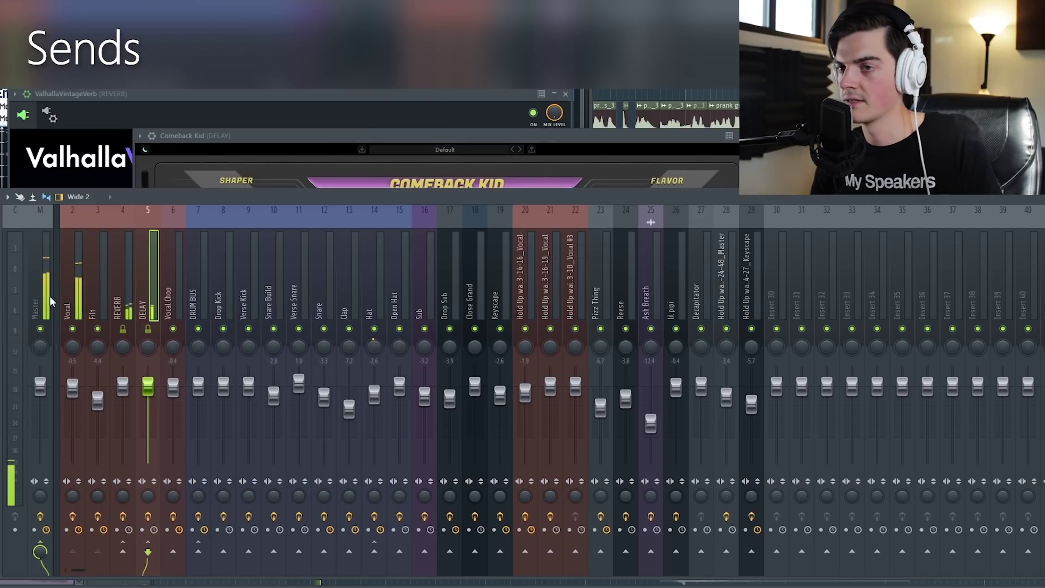
Unsolo the Vocal track in the playlist and play the full arrangement with all tracks active
key(F5)
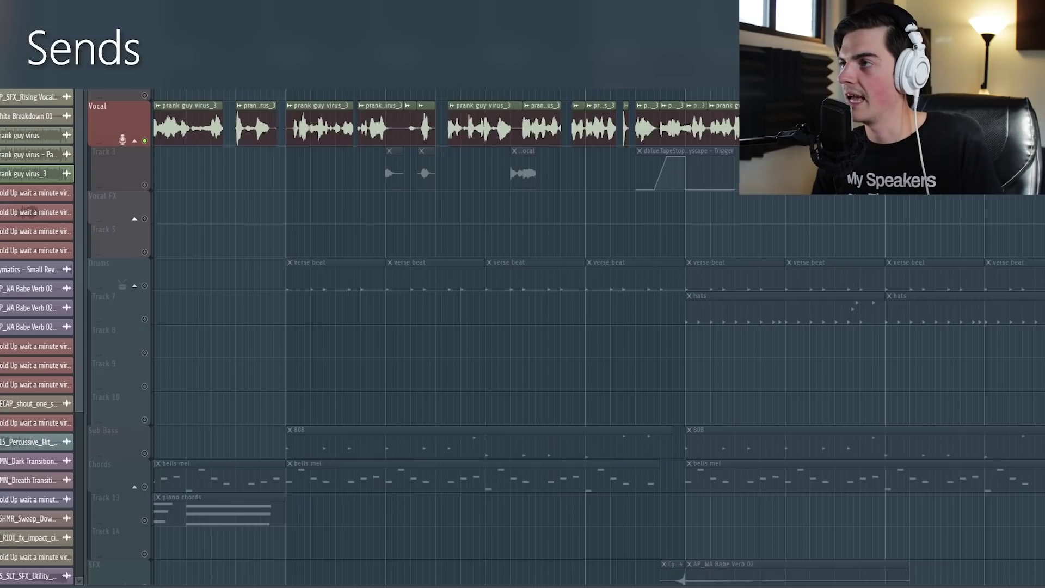
scroll(729, 157, down, 3)
right_click(144, 140)
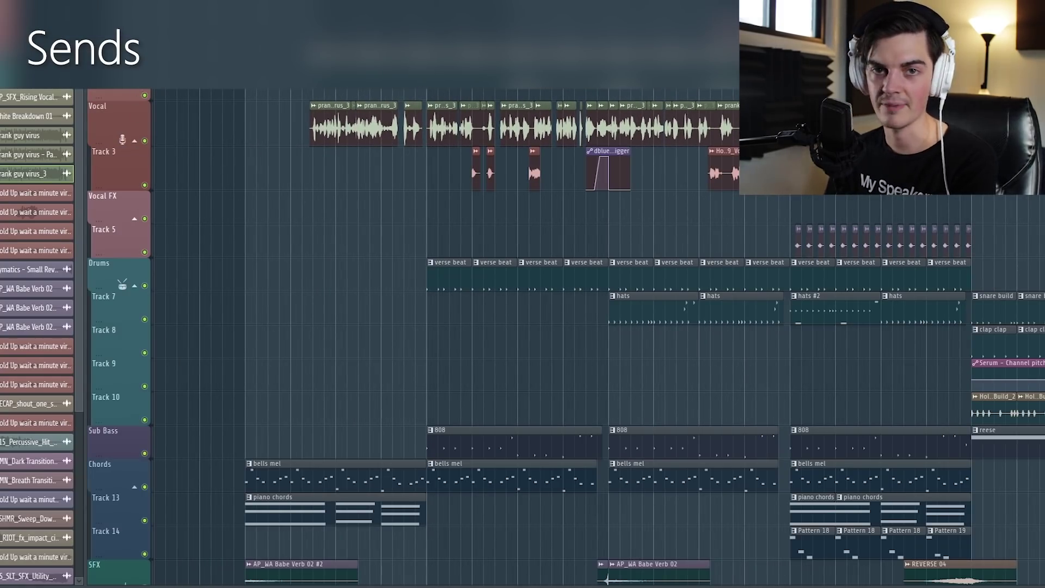
key(space)
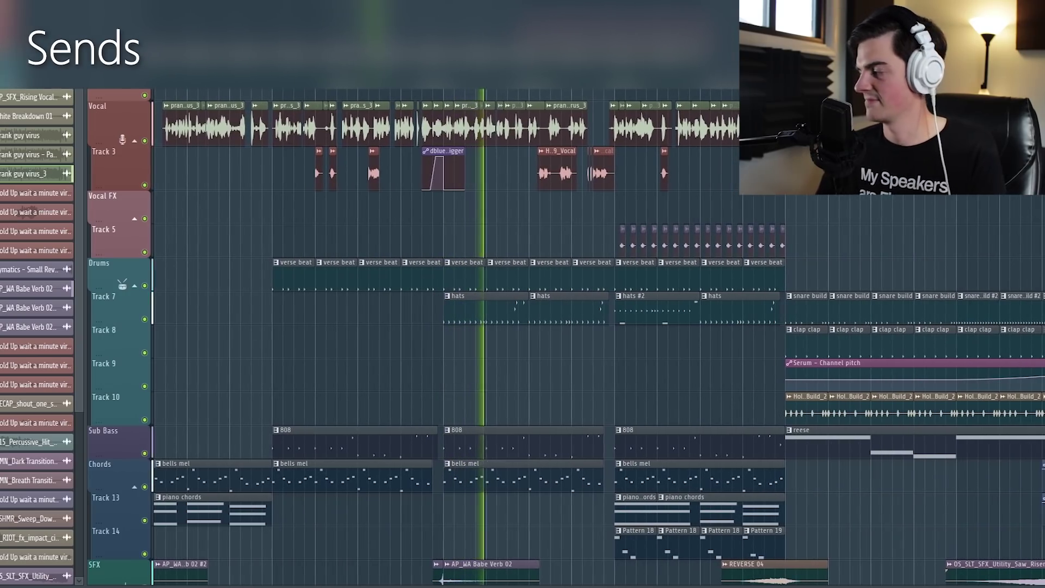